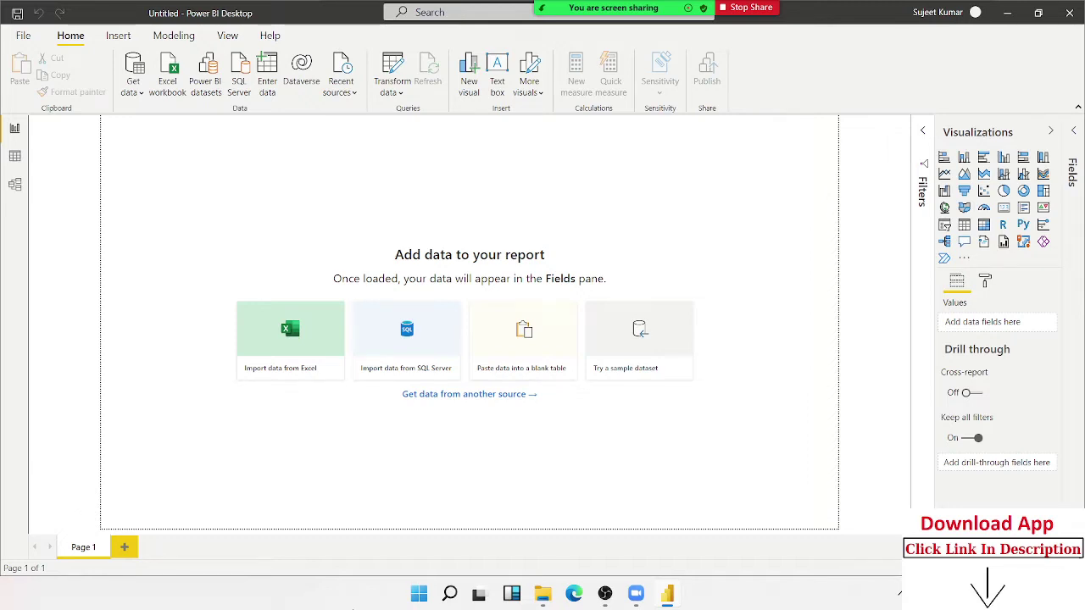
Turn the Zoom microphone back on, start a meeting recording from More, and confirm it is running
{"action": "mouse_move", "coordinate": [614, 7]}
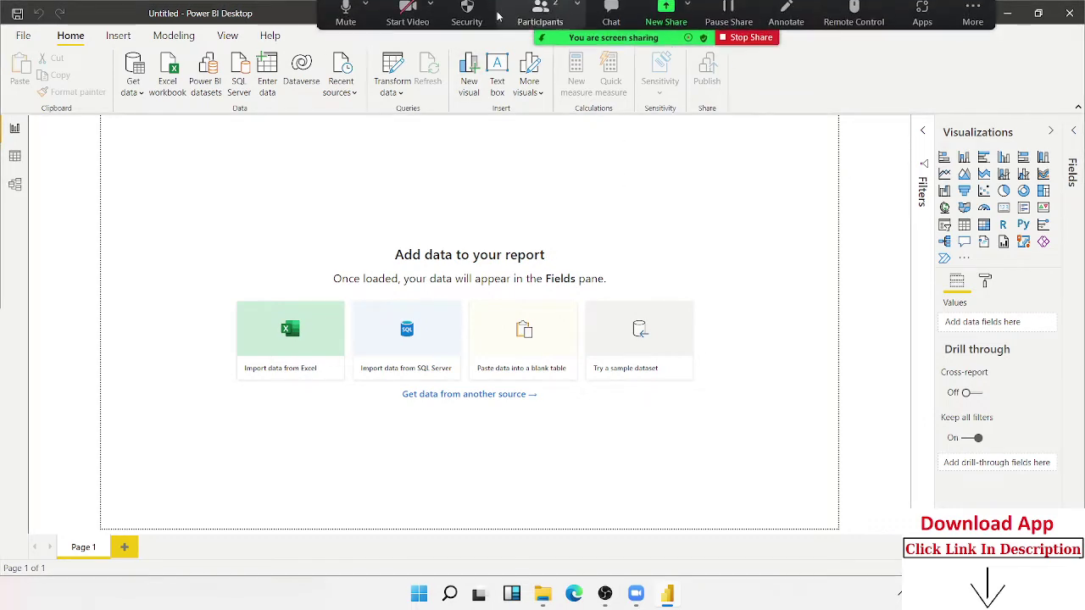
{"action": "left_click", "coordinate": [355, 25]}
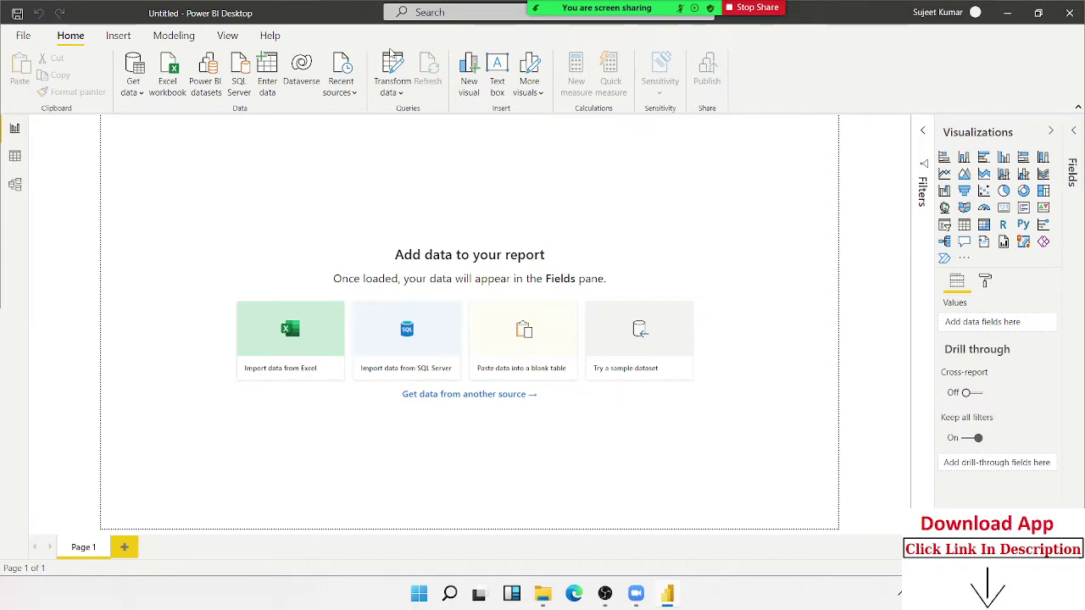
{"action": "mouse_move", "coordinate": [659, 6]}
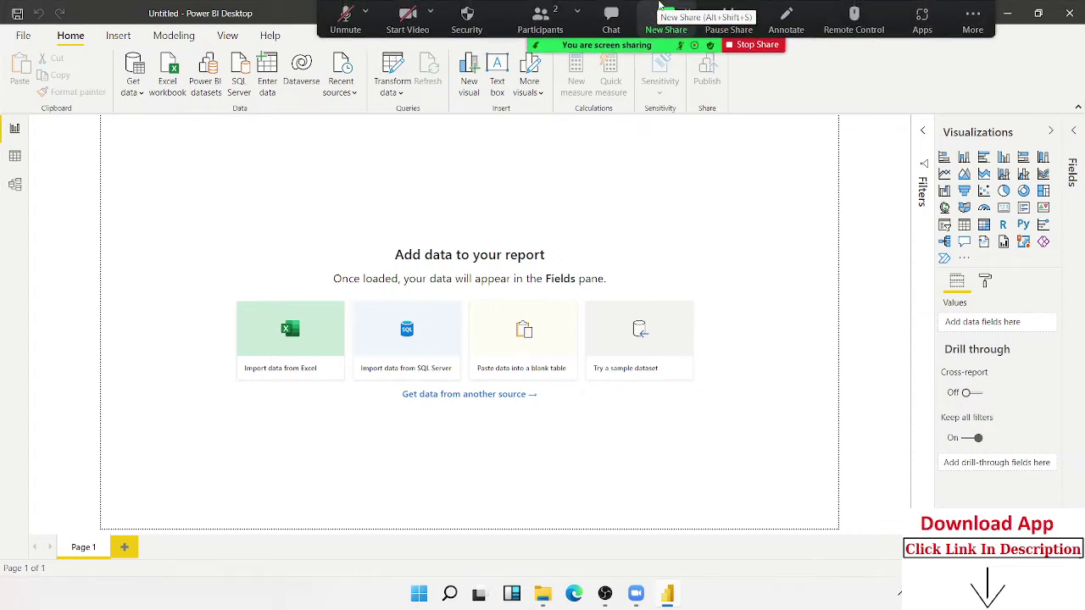
{"action": "left_click", "coordinate": [346, 15]}
{"action": "left_click", "coordinate": [973, 18]}
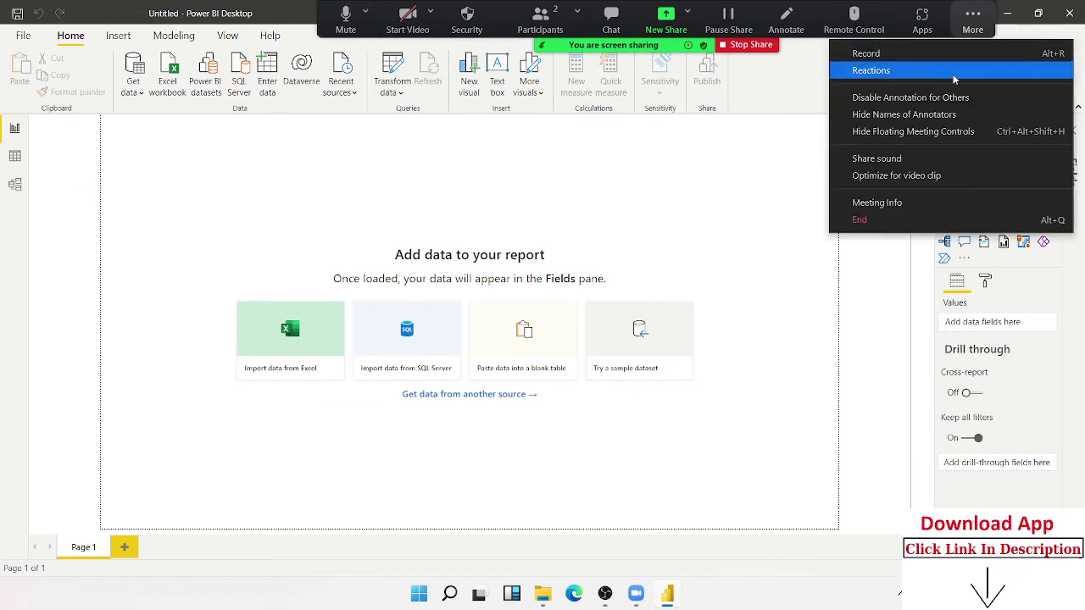
{"action": "left_click", "coordinate": [953, 51]}
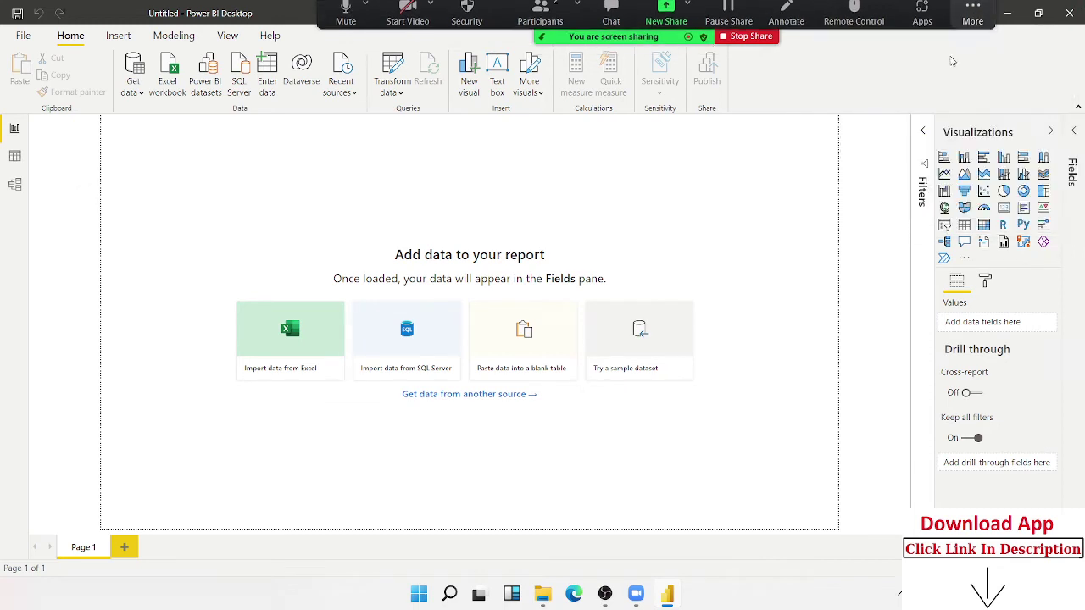
{"action": "left_click", "coordinate": [973, 18]}
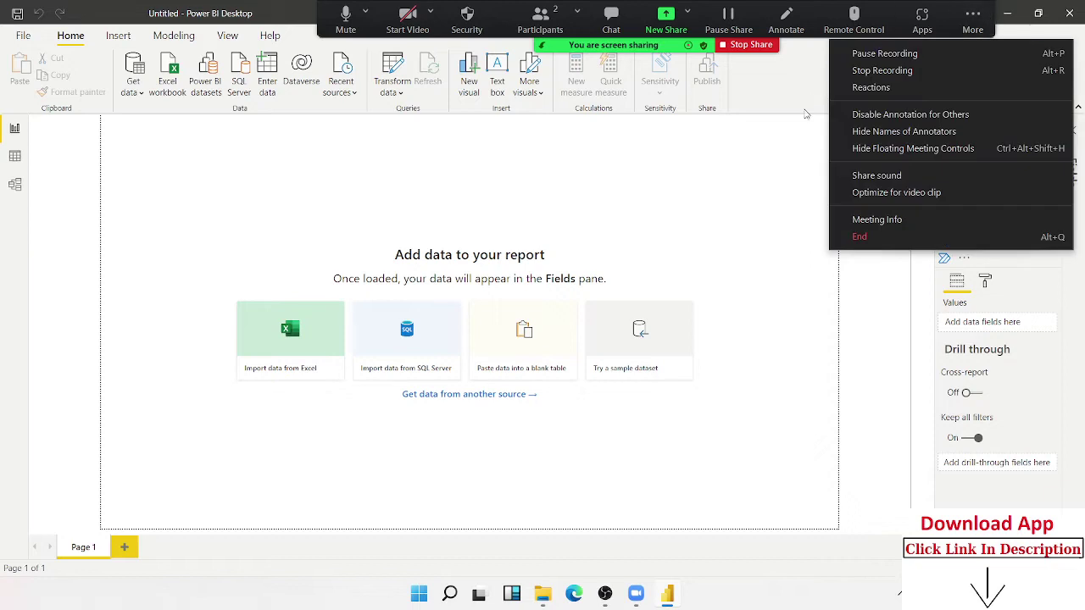
{"action": "left_click", "coordinate": [767, 149]}
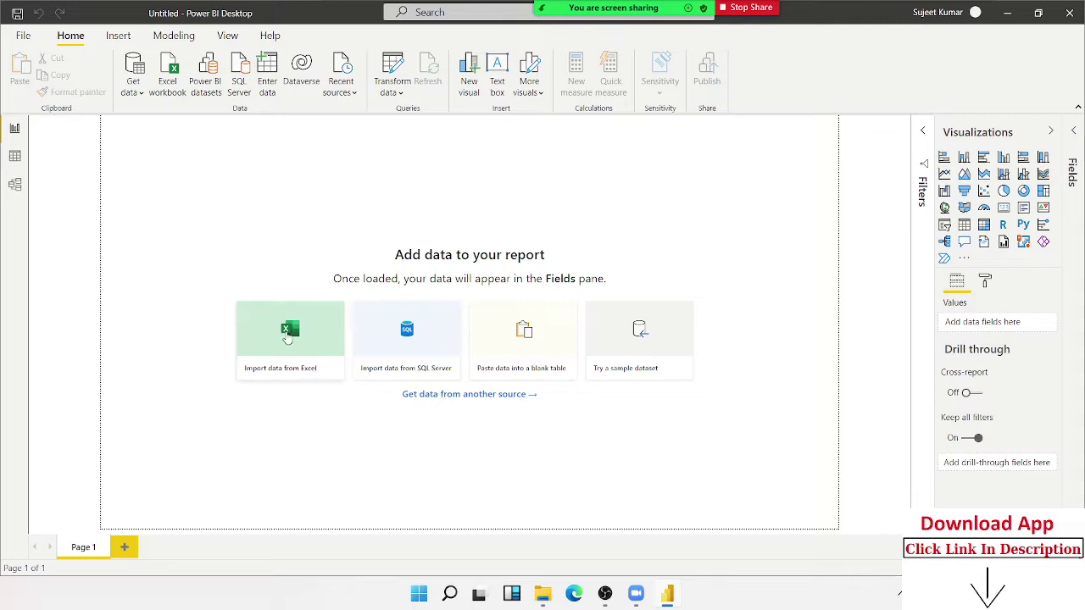
Import Table1 from the Data1.xlsx workbook, ticking it in Navigator and loading it
{"action": "left_click", "coordinate": [167, 93]}
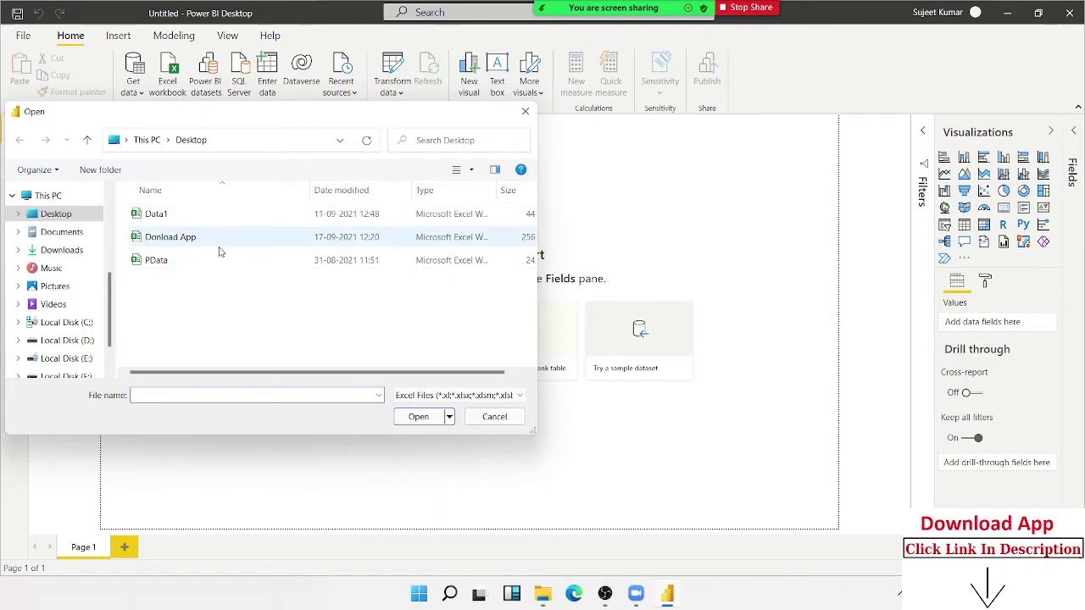
{"action": "left_click", "coordinate": [214, 217]}
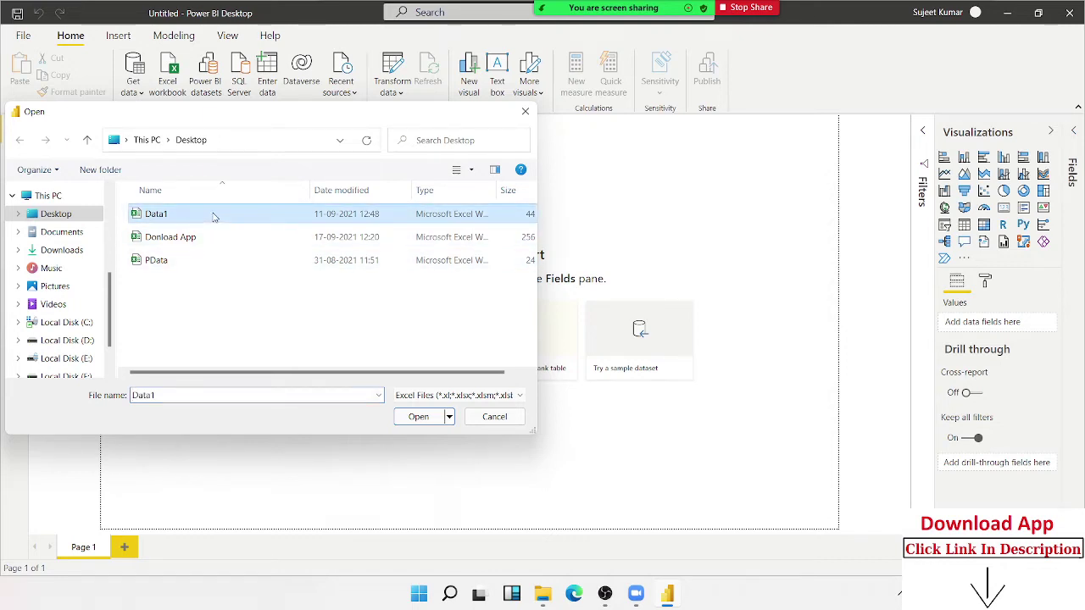
{"action": "left_click", "coordinate": [418, 416]}
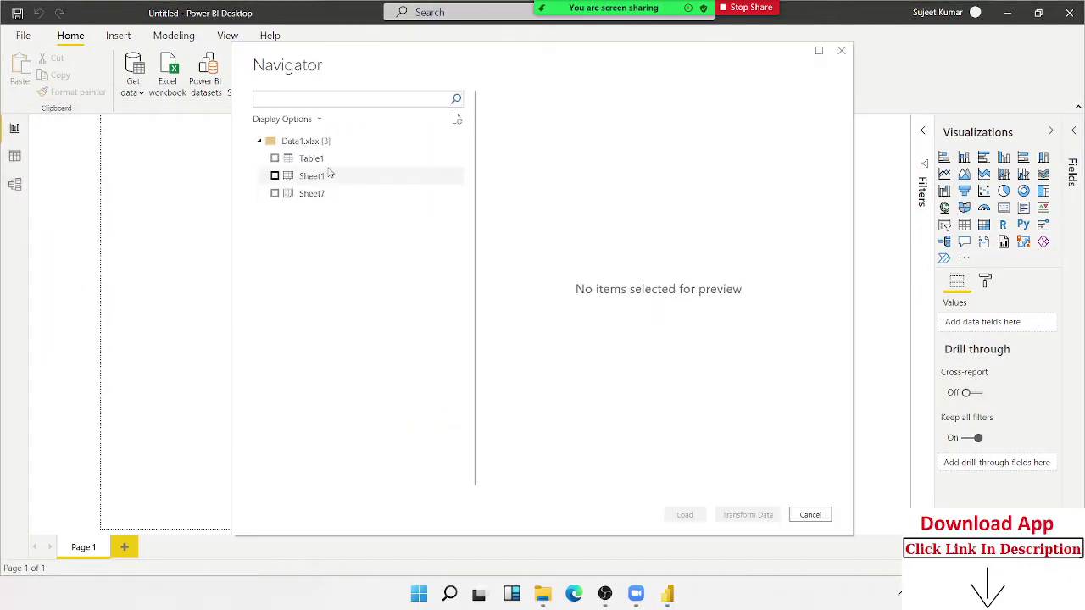
{"action": "left_click", "coordinate": [326, 161]}
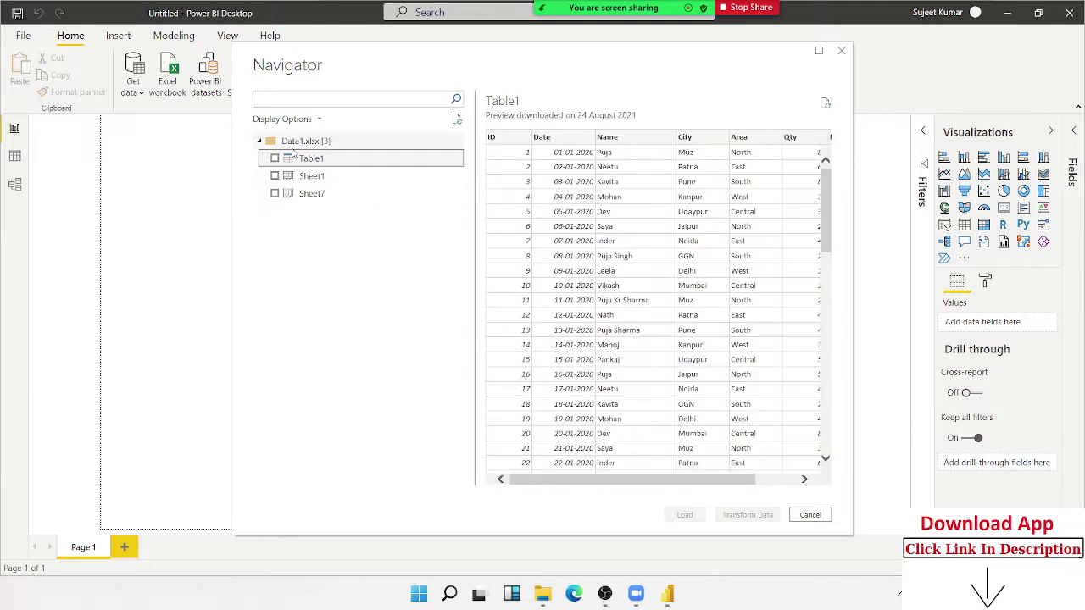
{"action": "left_click", "coordinate": [274, 158]}
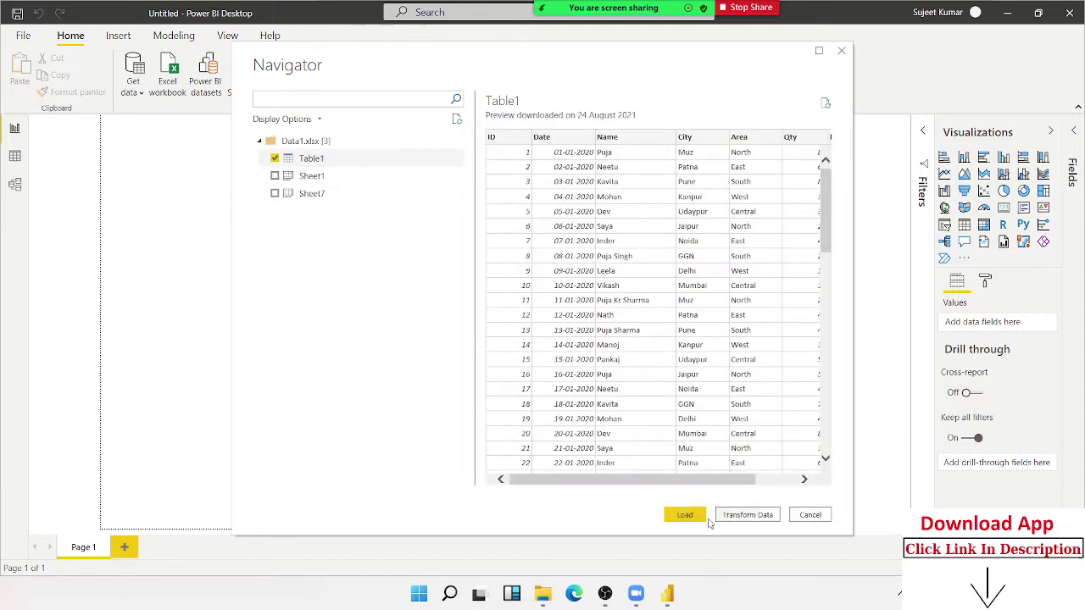
{"action": "left_click", "coordinate": [688, 515]}
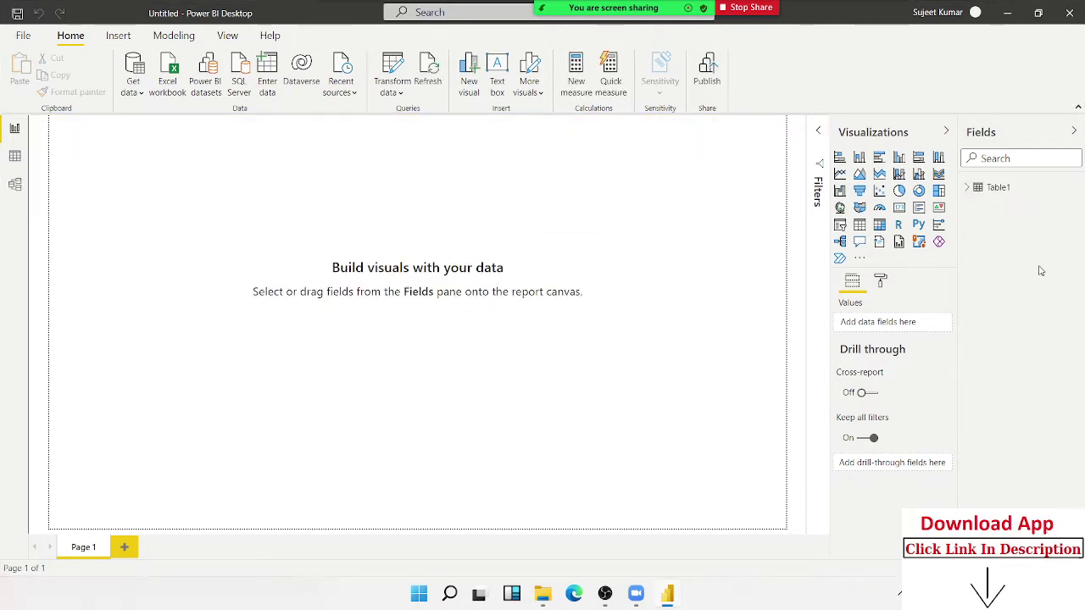
Expand Table1 to show Area, City, Date, ID, MRP, Name and Qty, and inspect its rows
{"action": "left_click", "coordinate": [967, 189]}
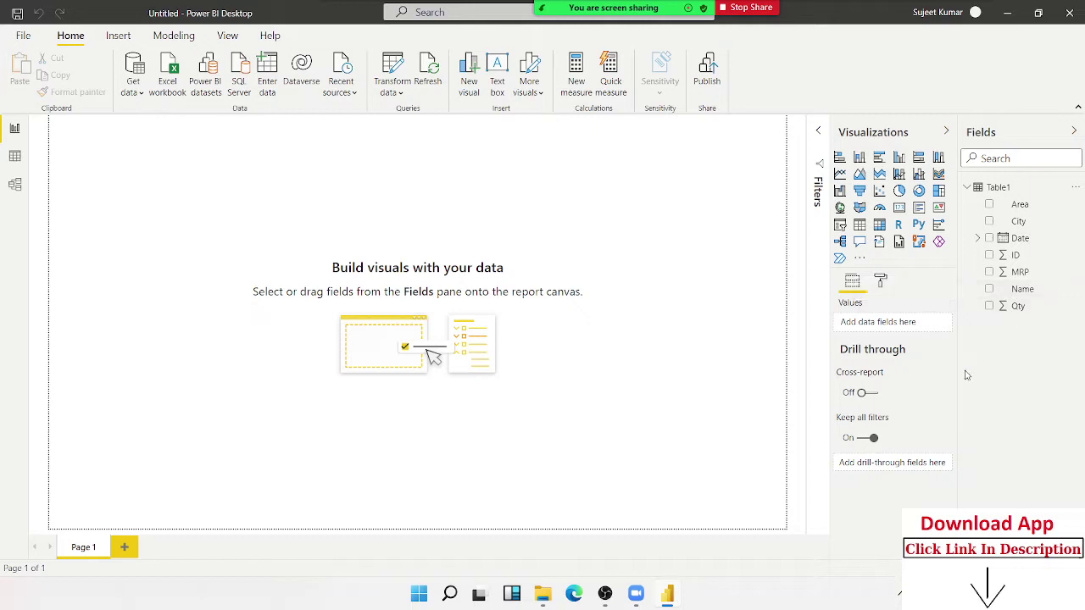
{"action": "left_click", "coordinate": [14, 160]}
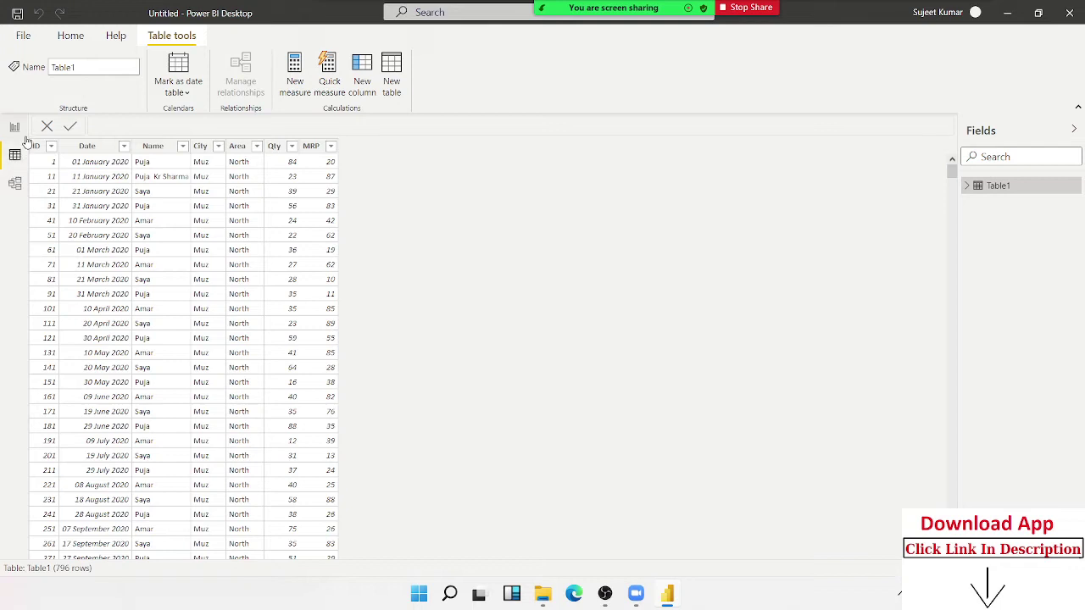
{"action": "left_click", "coordinate": [20, 133]}
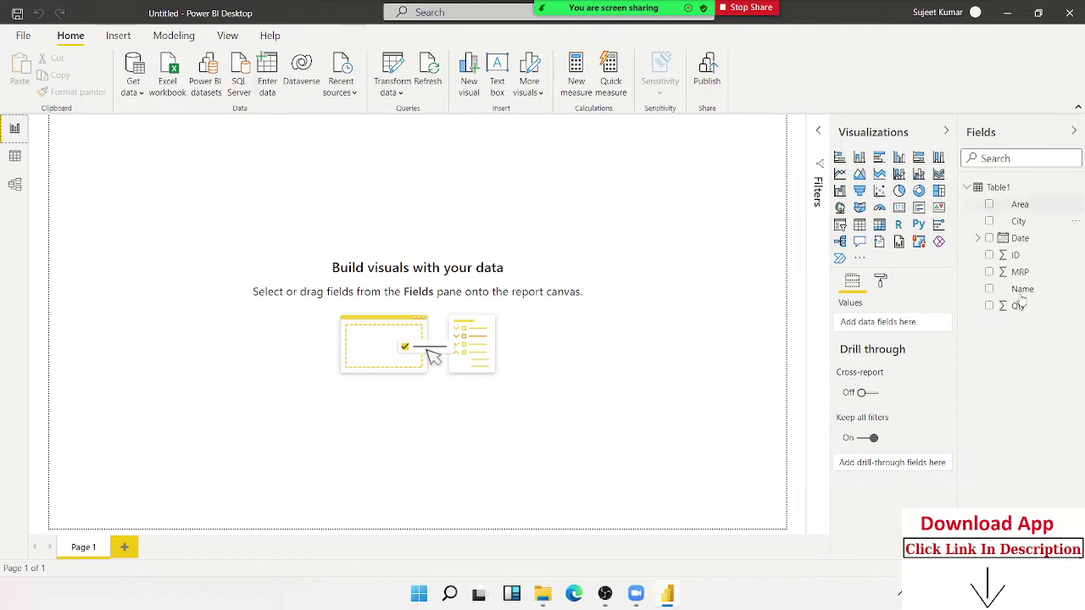
{"action": "left_click", "coordinate": [198, 220]}
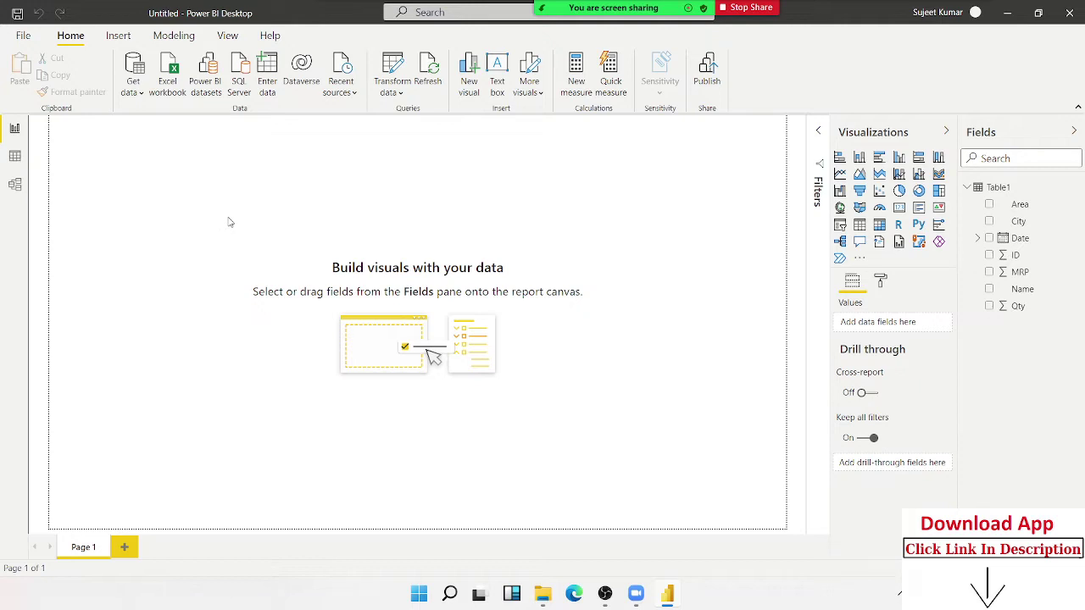
Insert a left-aligned text box across the page top and type the title 'Sales Report - 2021'
{"action": "left_click", "coordinate": [125, 41]}
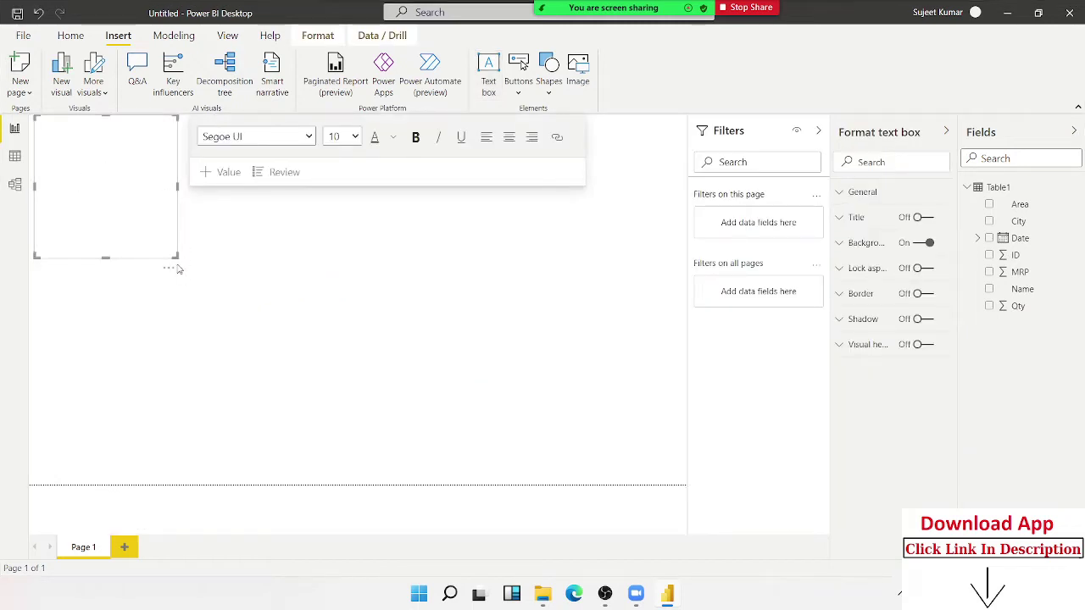
{"action": "mouse_move", "coordinate": [177, 257]}
{"action": "left_mouse_down"}
{"action": "mouse_move", "coordinate": [415, 192]}
{"action": "mouse_move", "coordinate": [421, 156]}
{"action": "left_mouse_up"}
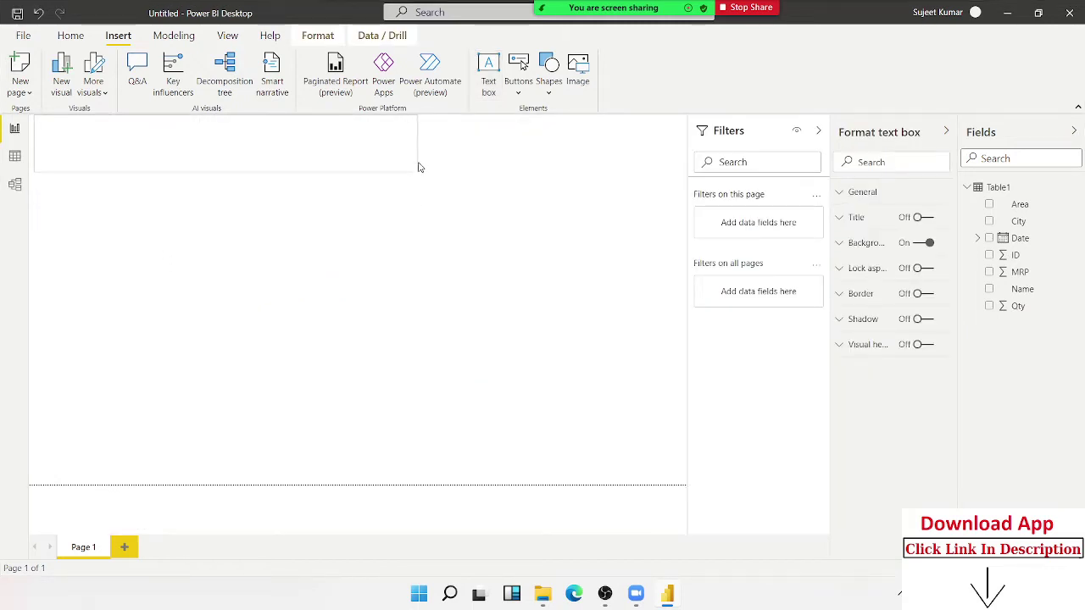
{"action": "left_click", "coordinate": [288, 138]}
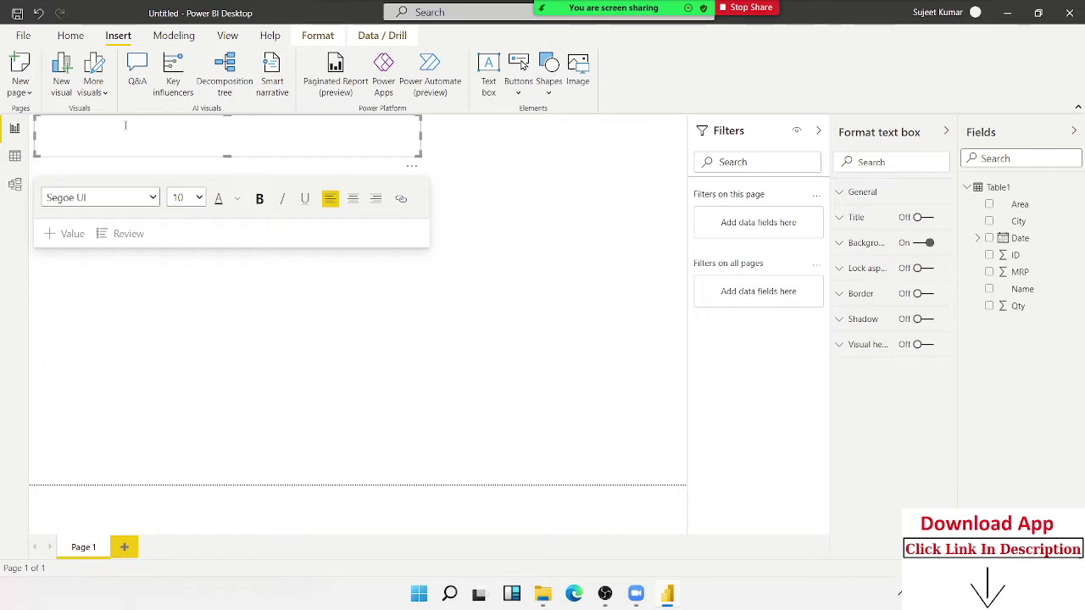
{"action": "type", "text": "Sales Report - 2021"}
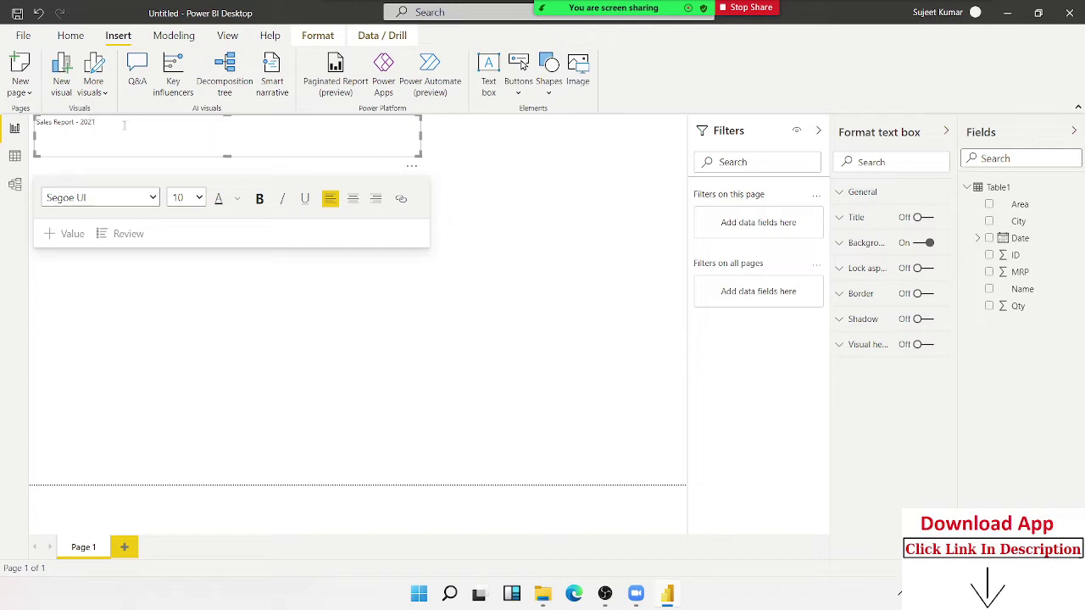
Format the whole title at font size 40, underlined, bold, in dark blue
{"action": "triple_click", "coordinate": [62, 134]}
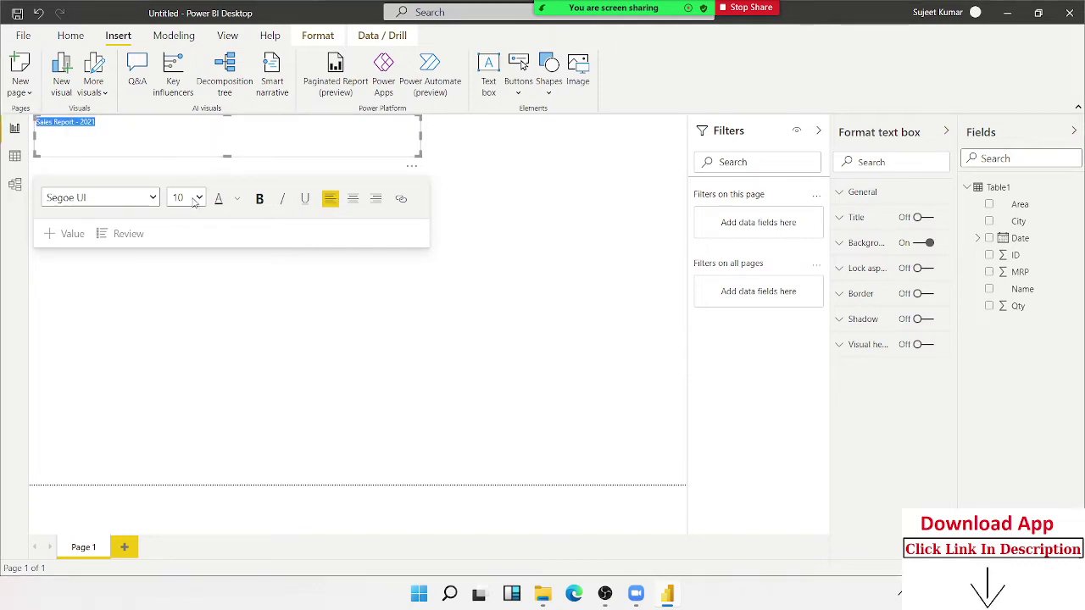
{"action": "left_click", "coordinate": [196, 200]}
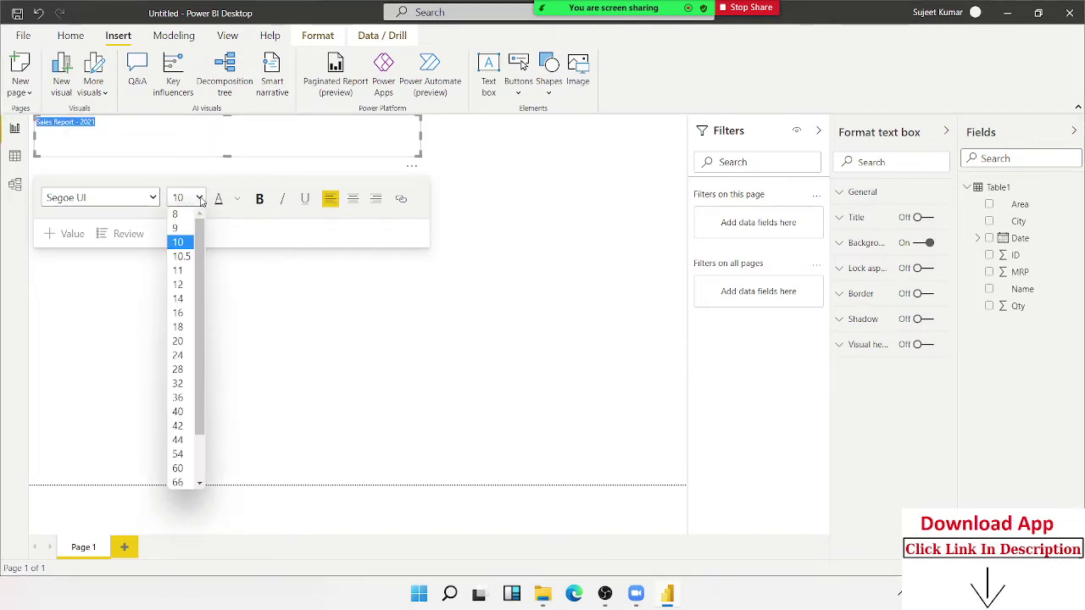
{"action": "left_click", "coordinate": [187, 469]}
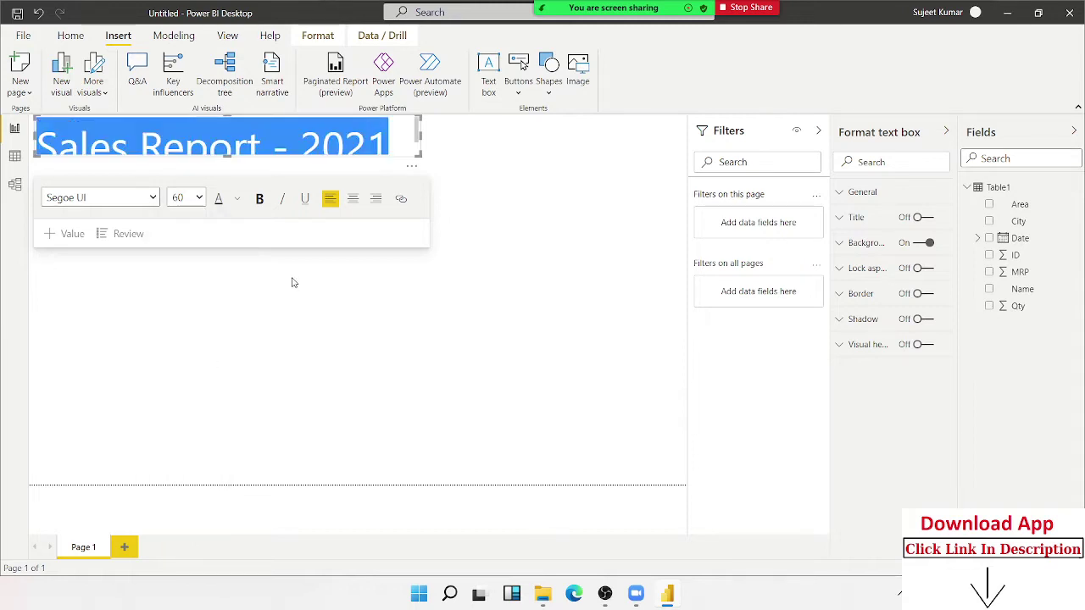
{"action": "left_click", "coordinate": [201, 197]}
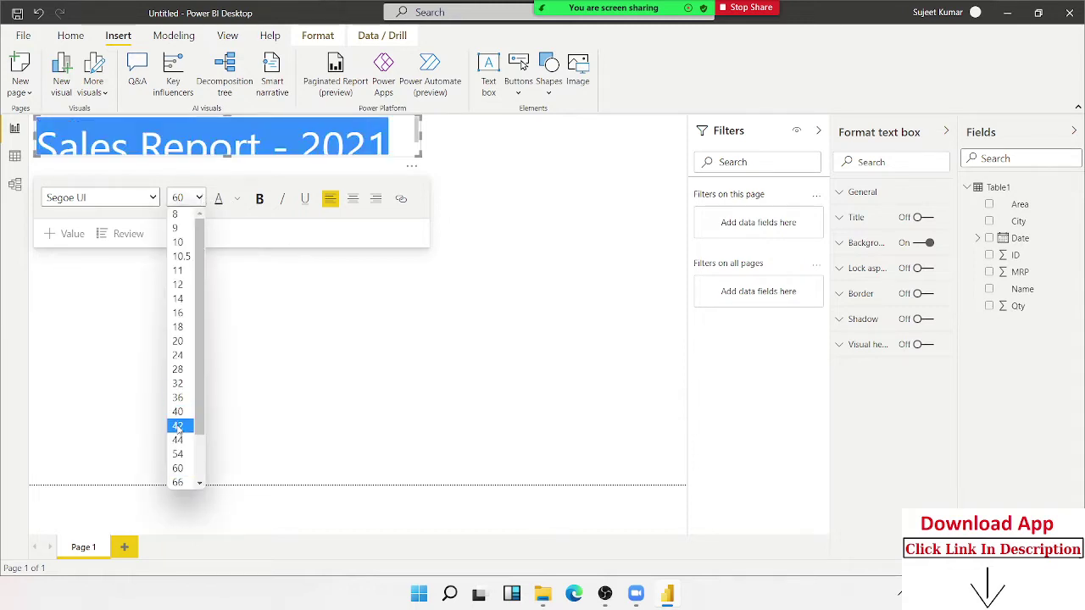
{"action": "left_click", "coordinate": [180, 410]}
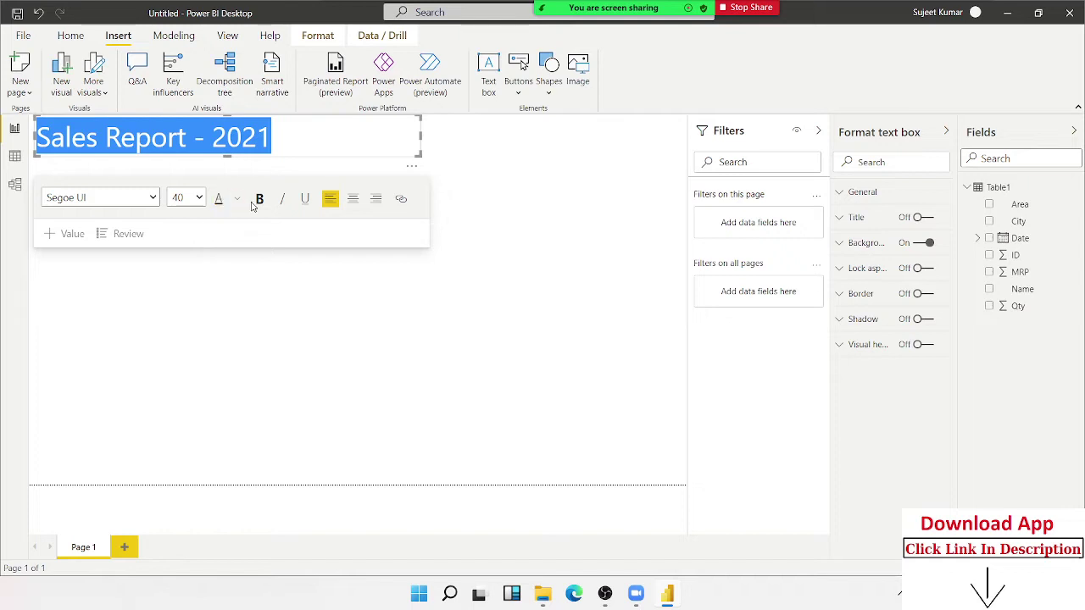
{"action": "left_click", "coordinate": [304, 200]}
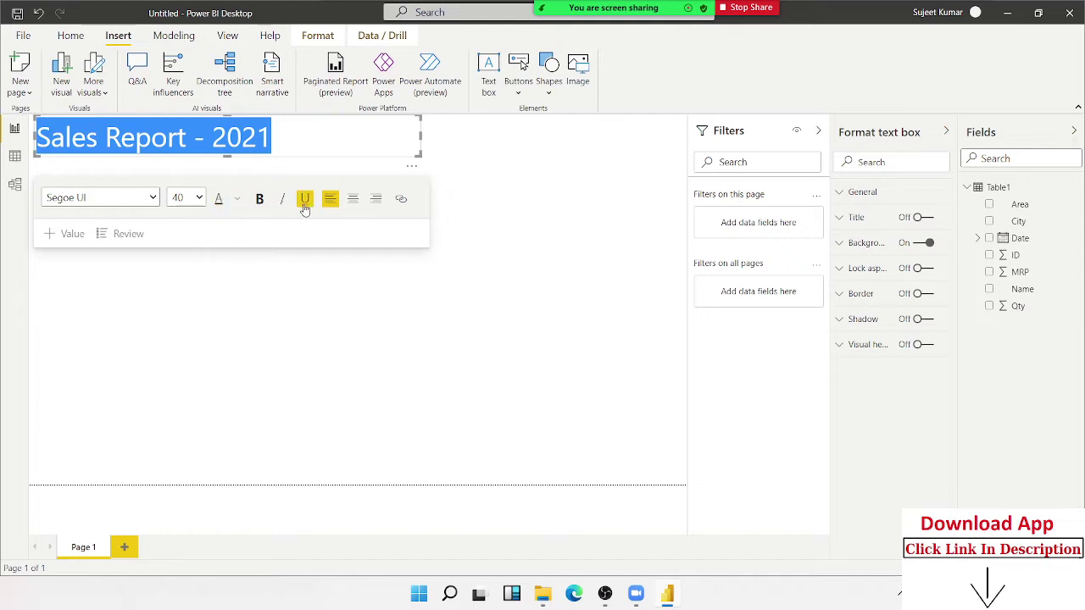
{"action": "left_click", "coordinate": [261, 204]}
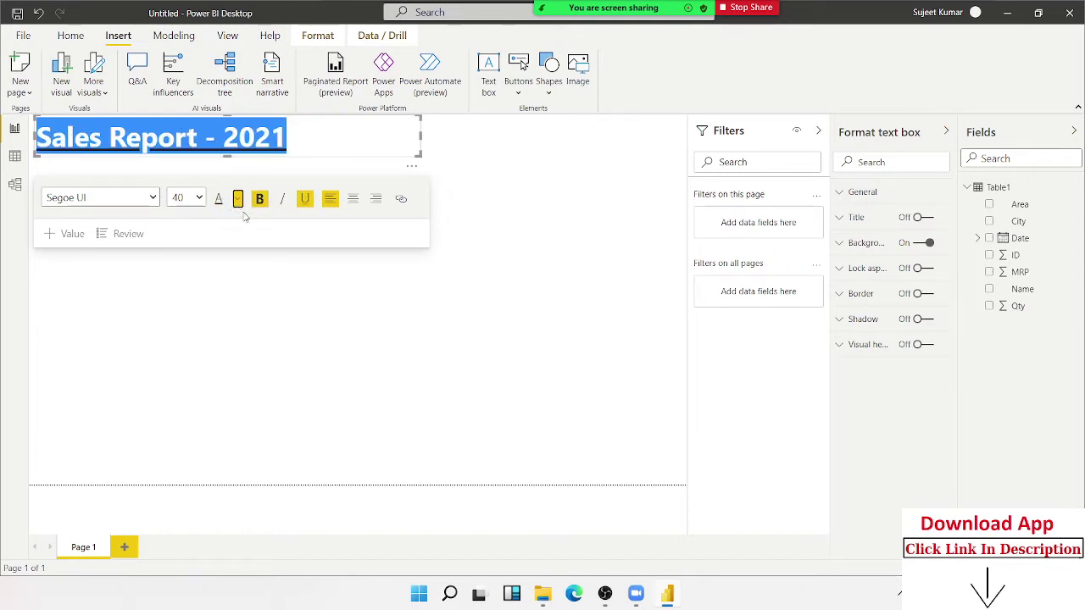
{"action": "left_click", "coordinate": [236, 200]}
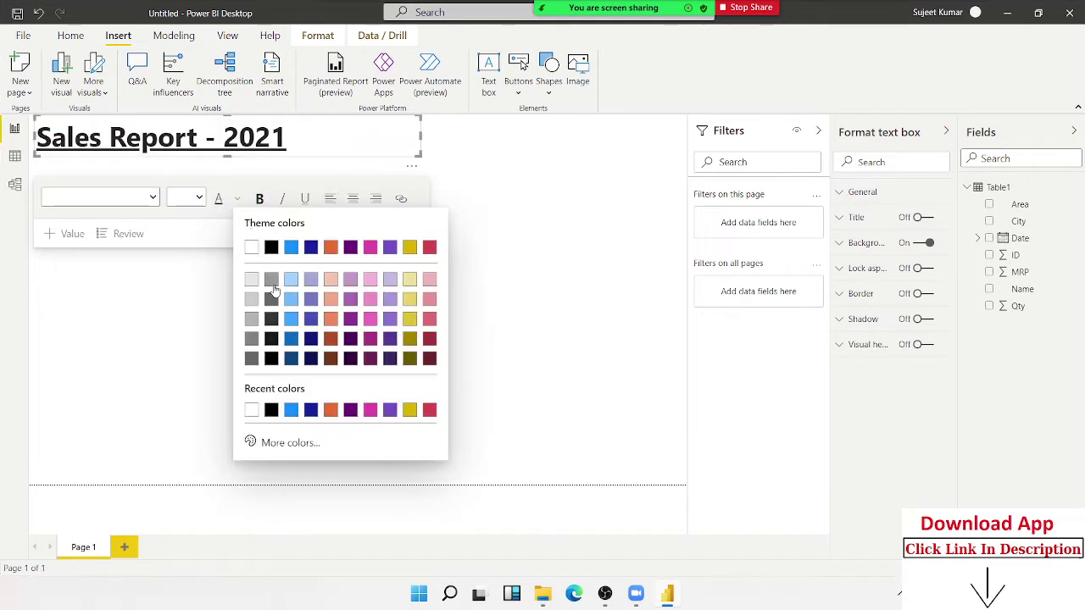
{"action": "left_click", "coordinate": [311, 251]}
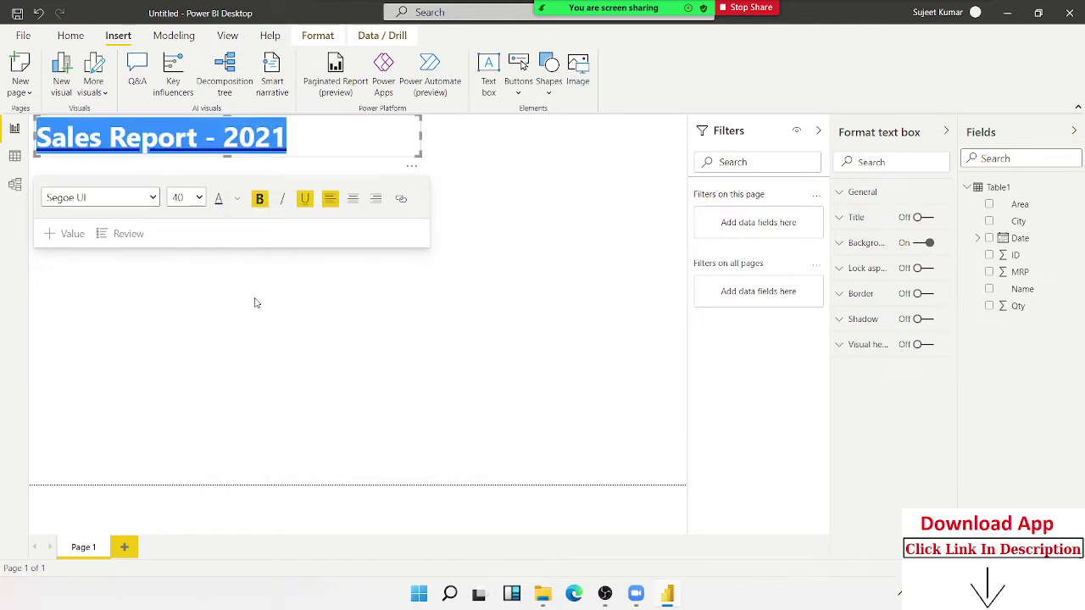
{"action": "left_click", "coordinate": [256, 302]}
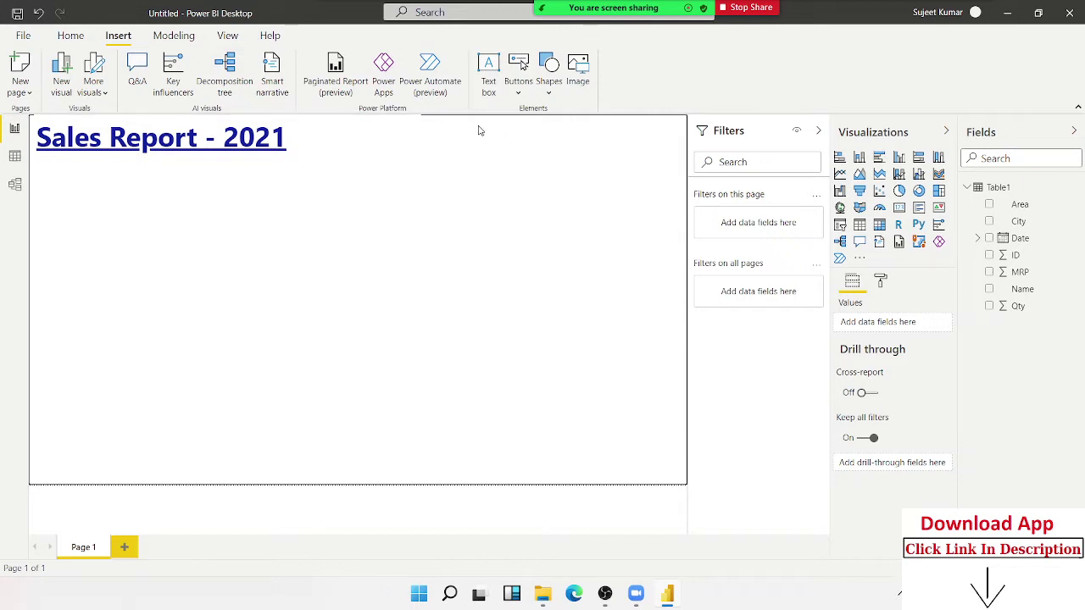
Inspect Table1's Date column in the data grid, then return to the report page
{"action": "left_click", "coordinate": [15, 159]}
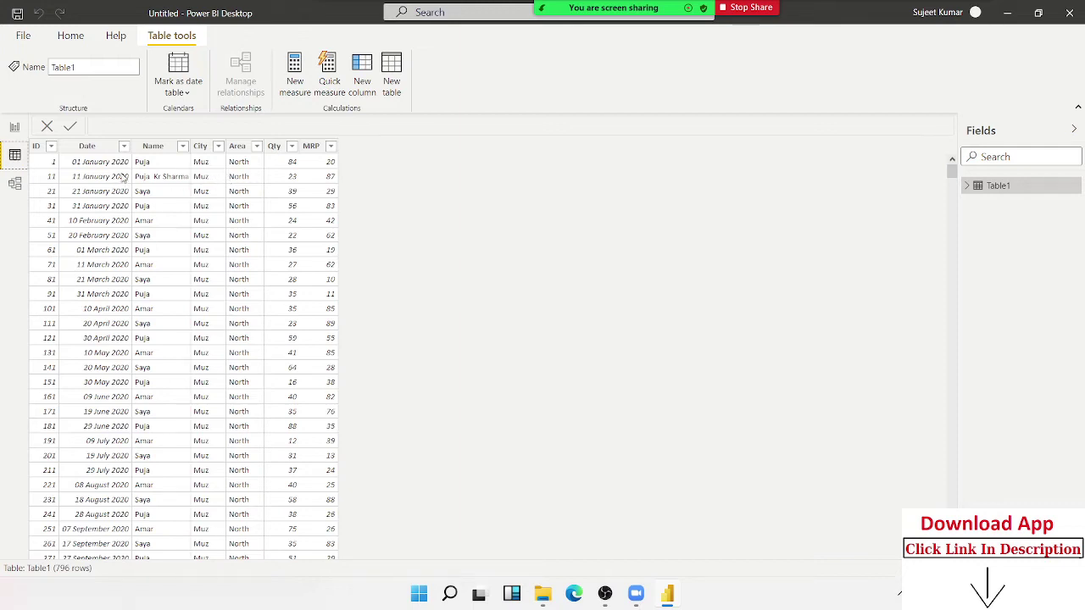
{"action": "left_click", "coordinate": [92, 146]}
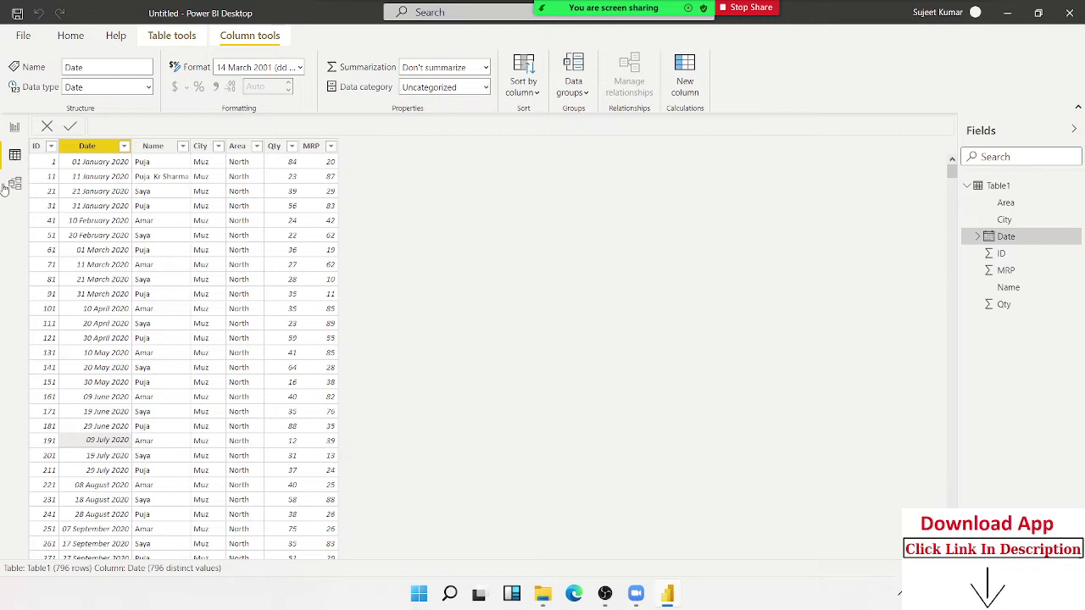
{"action": "left_click", "coordinate": [14, 129]}
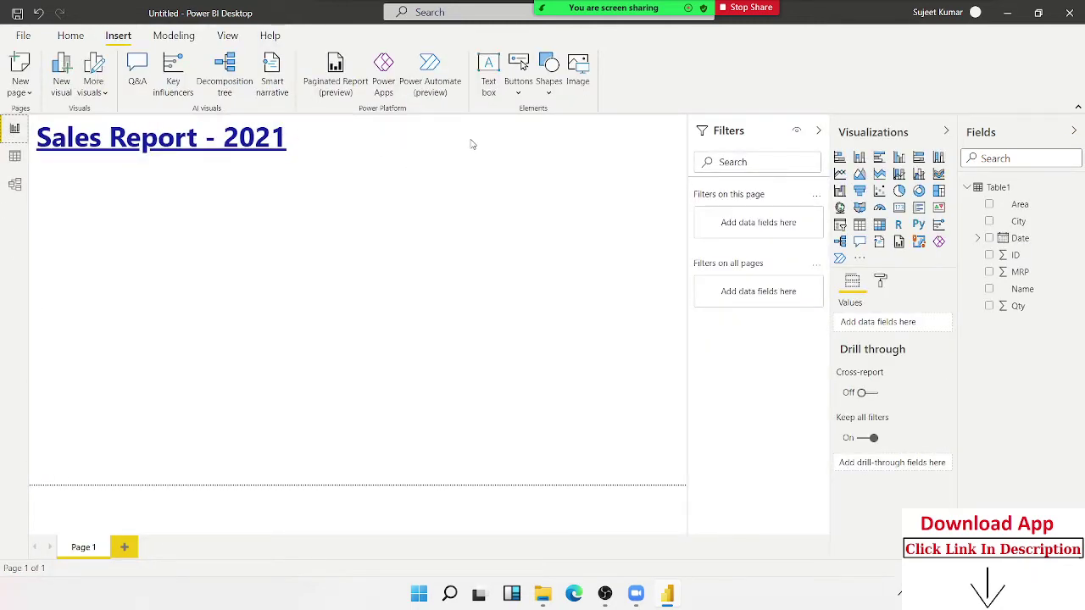
Narrow the title text box to fit its text, then show Table1's data rows
{"action": "left_click", "coordinate": [416, 139]}
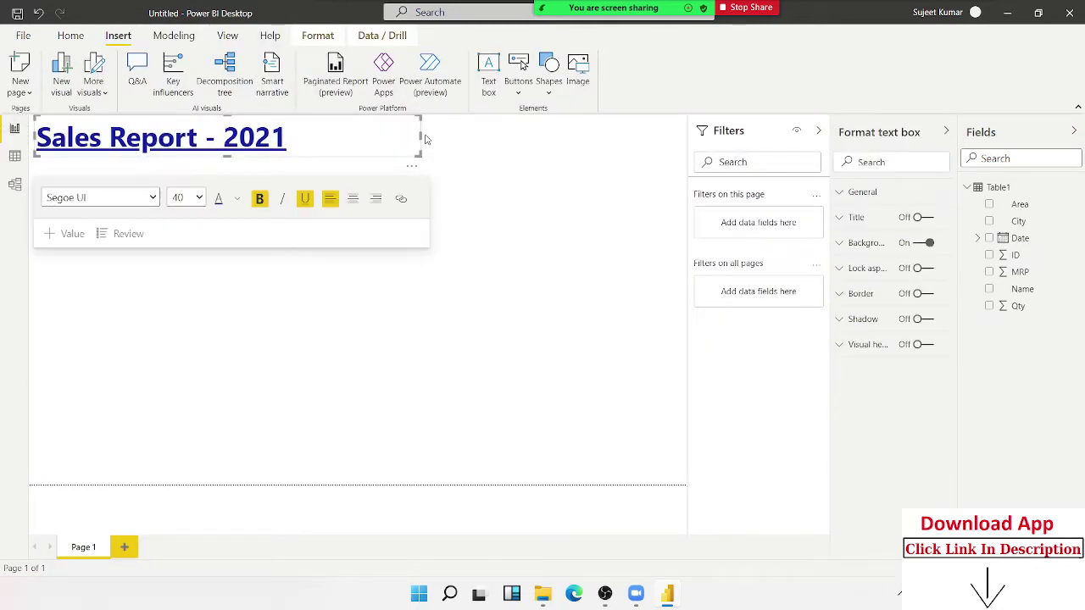
{"action": "left_click_drag", "start_coordinate": [419, 140], "coordinate": [290, 143]}
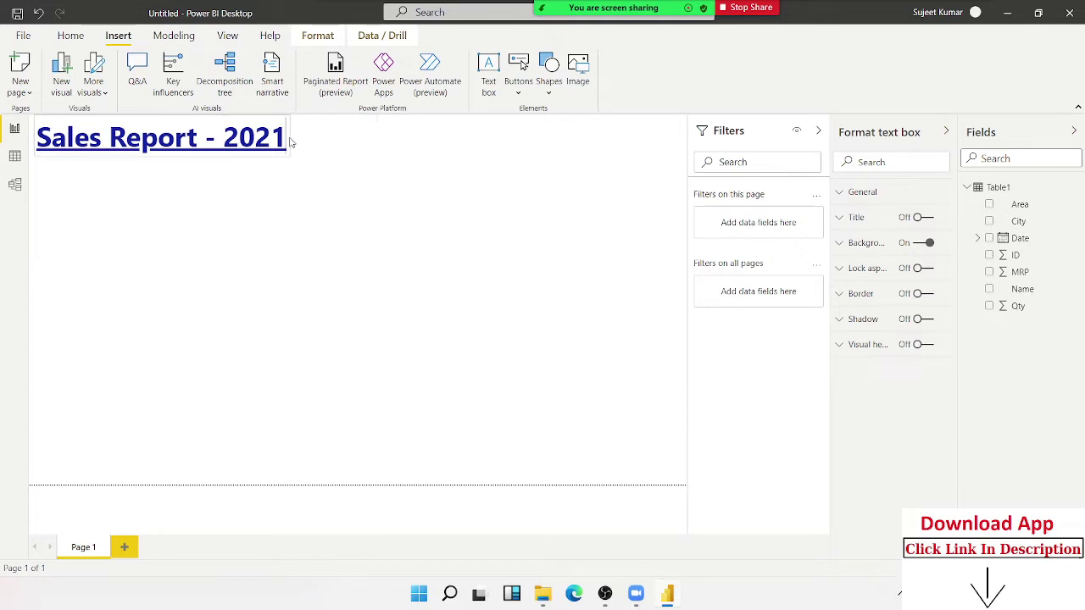
{"action": "left_click", "coordinate": [280, 253]}
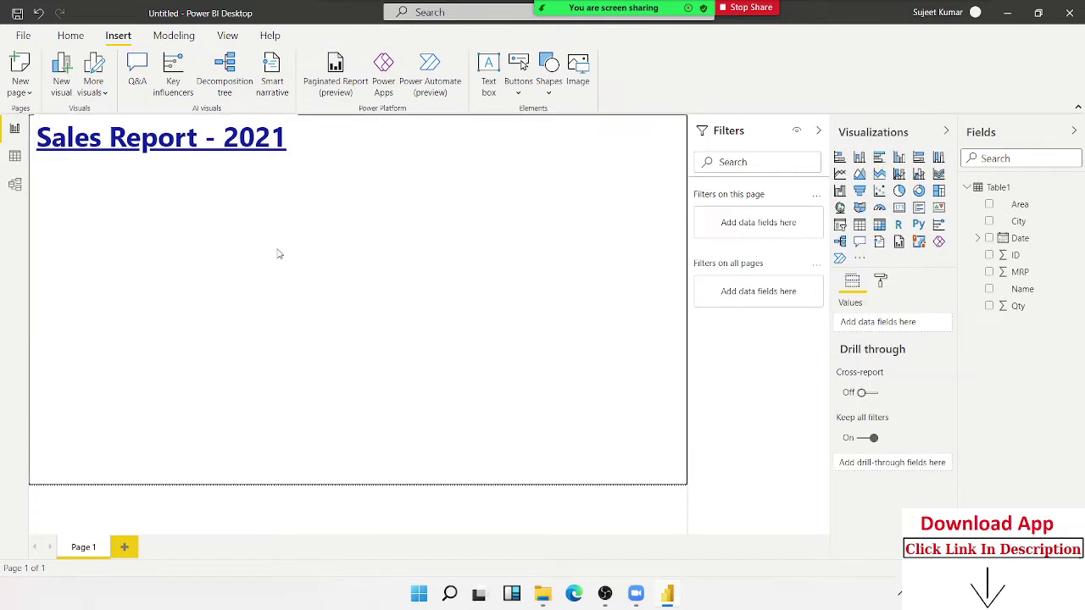
{"action": "left_click", "coordinate": [16, 158]}
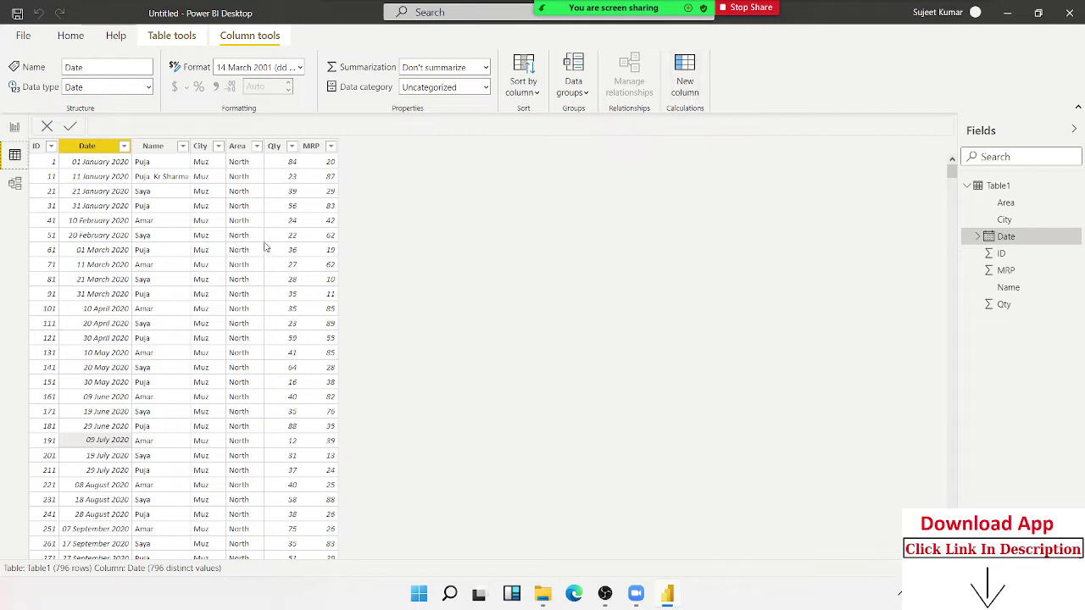
Create a Month column in Table1 with the formula FORMAT(Table1[Date],"DDD")
{"action": "left_click", "coordinate": [690, 87]}
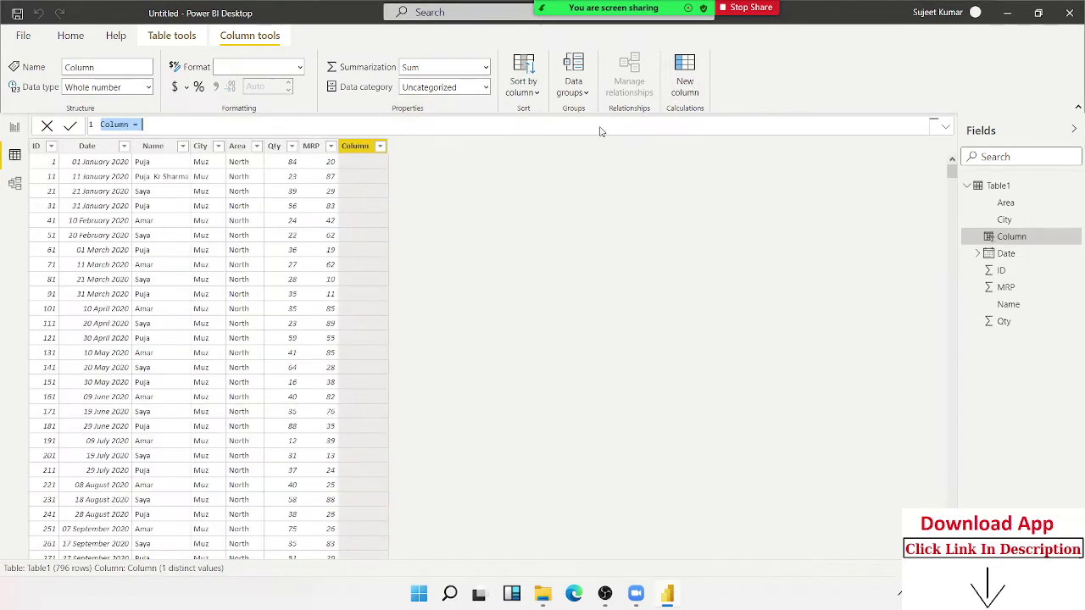
{"action": "double_click", "coordinate": [115, 125]}
{"action": "type", "text": "Month"}
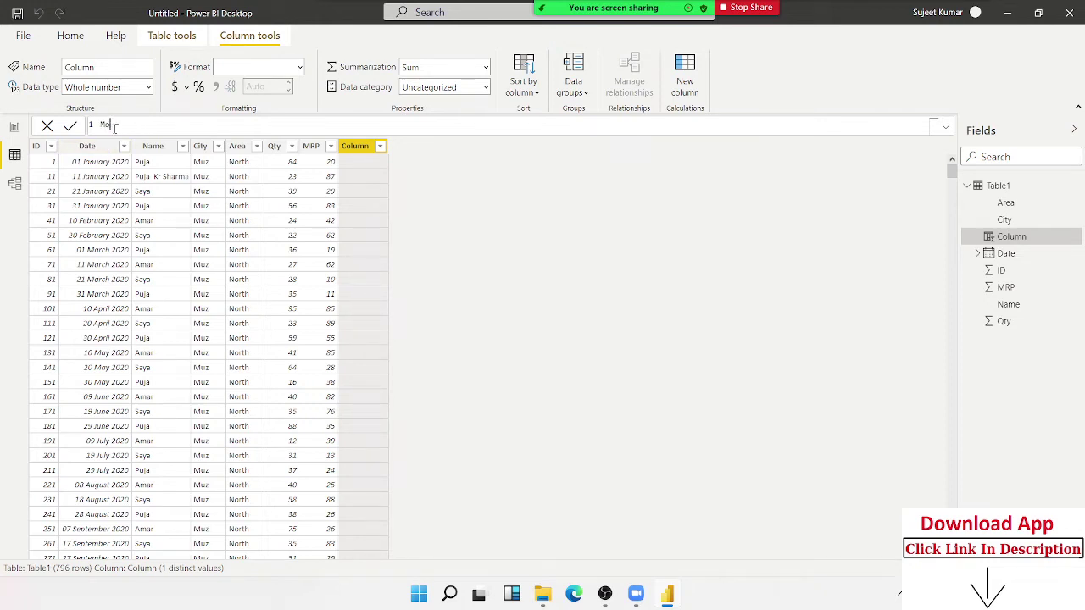
{"action": "left_click", "coordinate": [170, 122]}
{"action": "type", "text": "or"}
{"action": "key", "text": "Tab"}
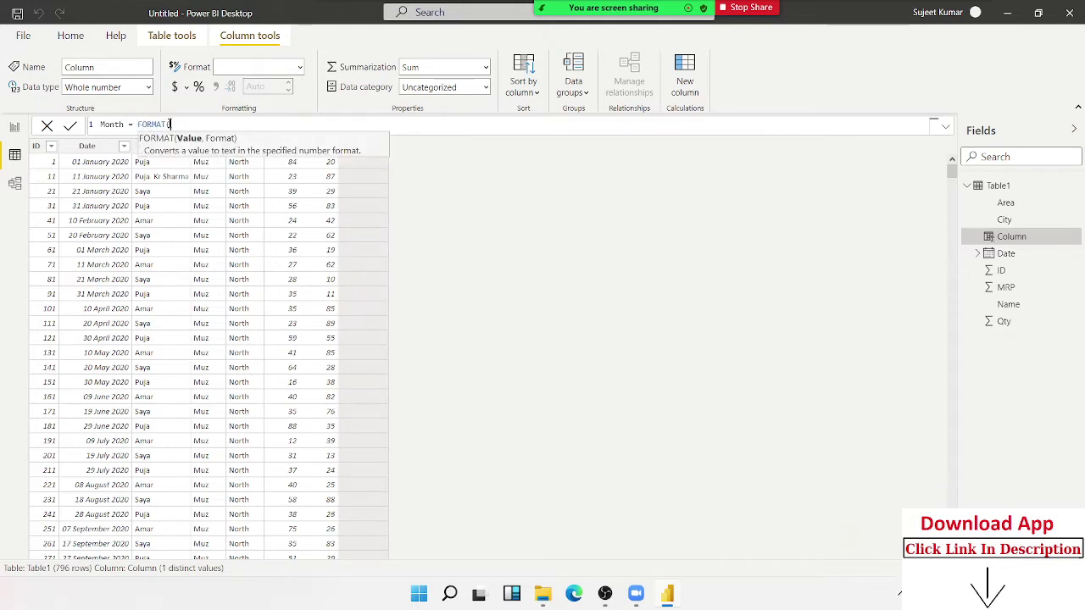
{"action": "type", "text": "date"}
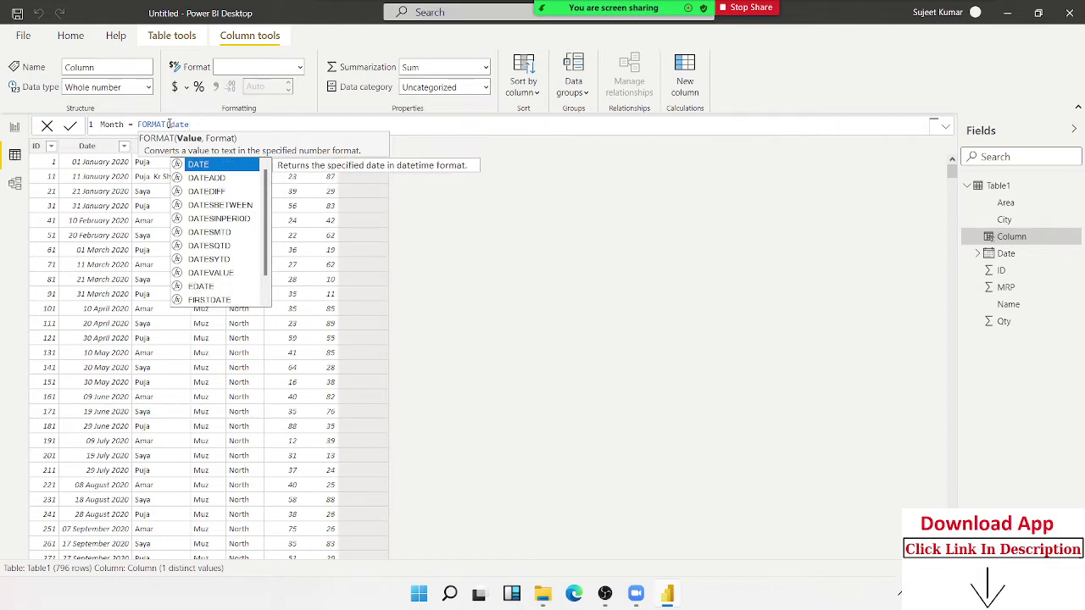
{"action": "key", "text": "Down"}
{"action": "key", "text": "Down"}
{"action": "key", "text": "Down"}
{"action": "key", "text": "Down"}
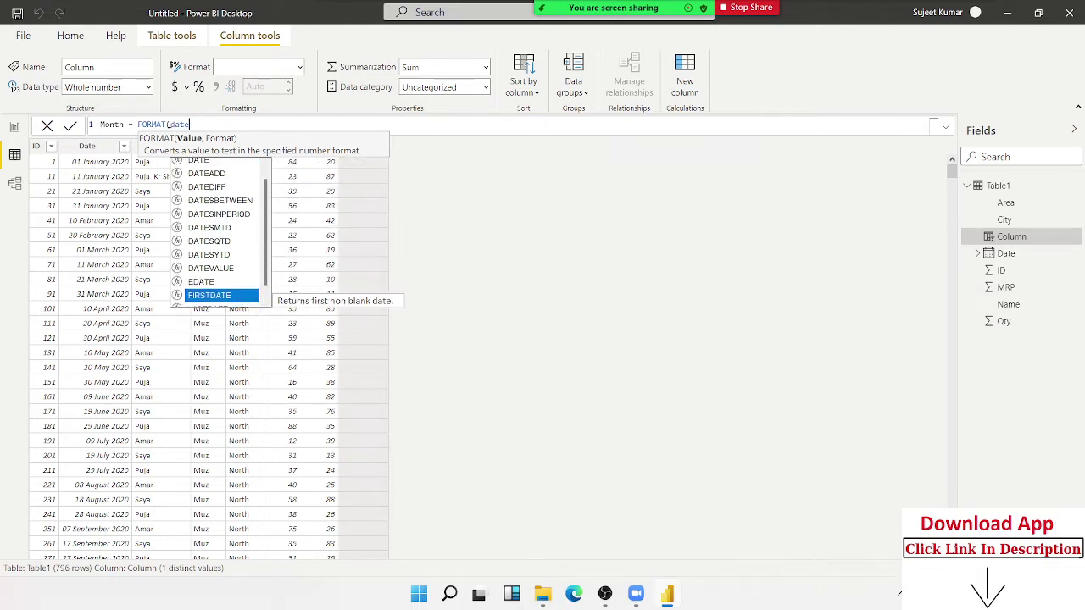
{"action": "key", "text": "Down"}
{"action": "key", "text": "Tab"}
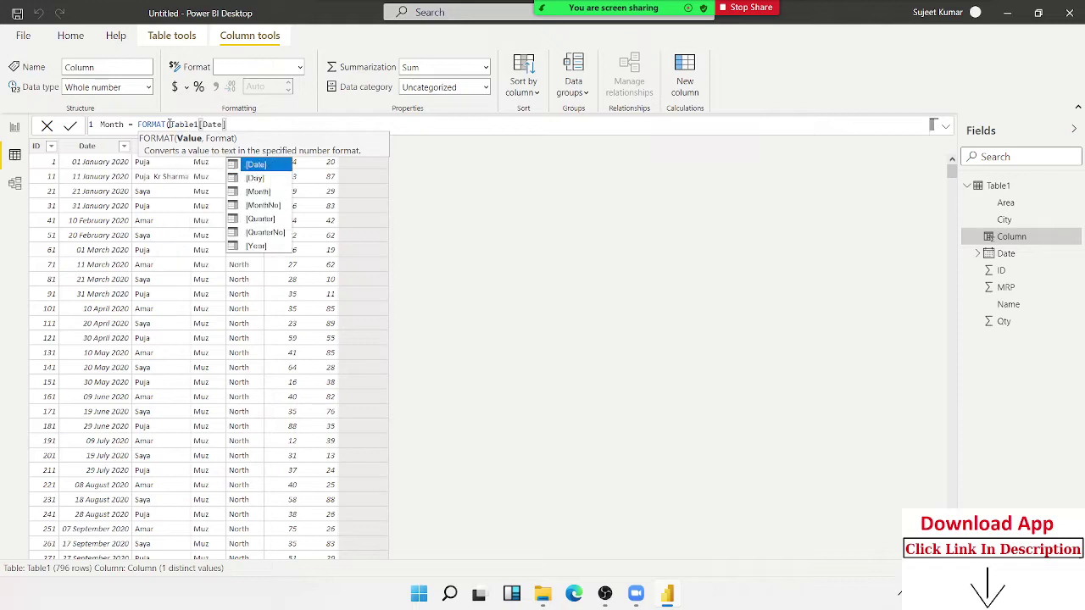
{"action": "type", "text": ",\"DD"}
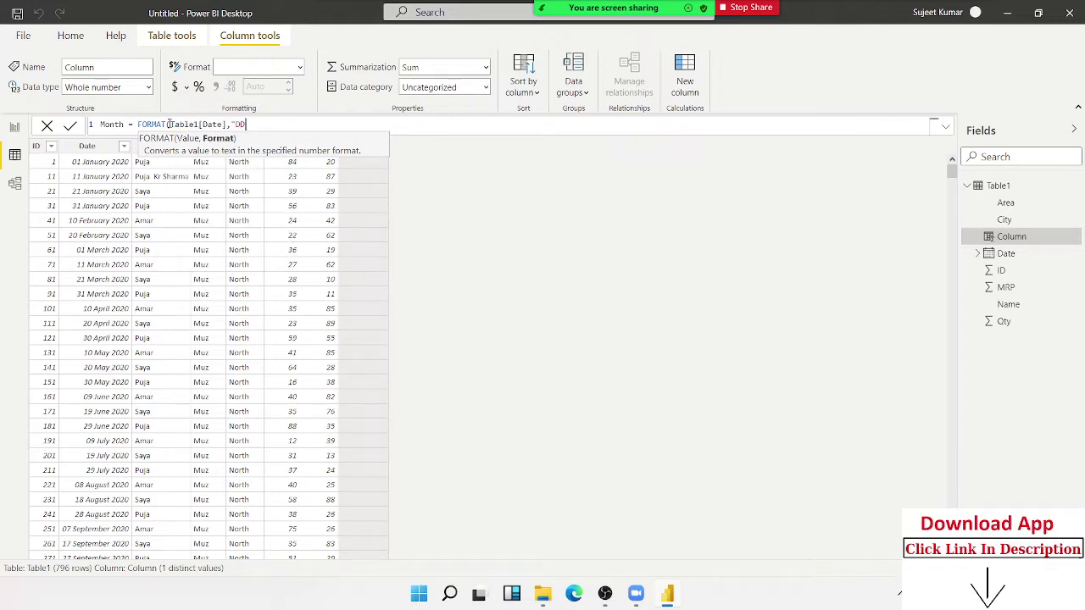
{"action": "type", "text": ")"}
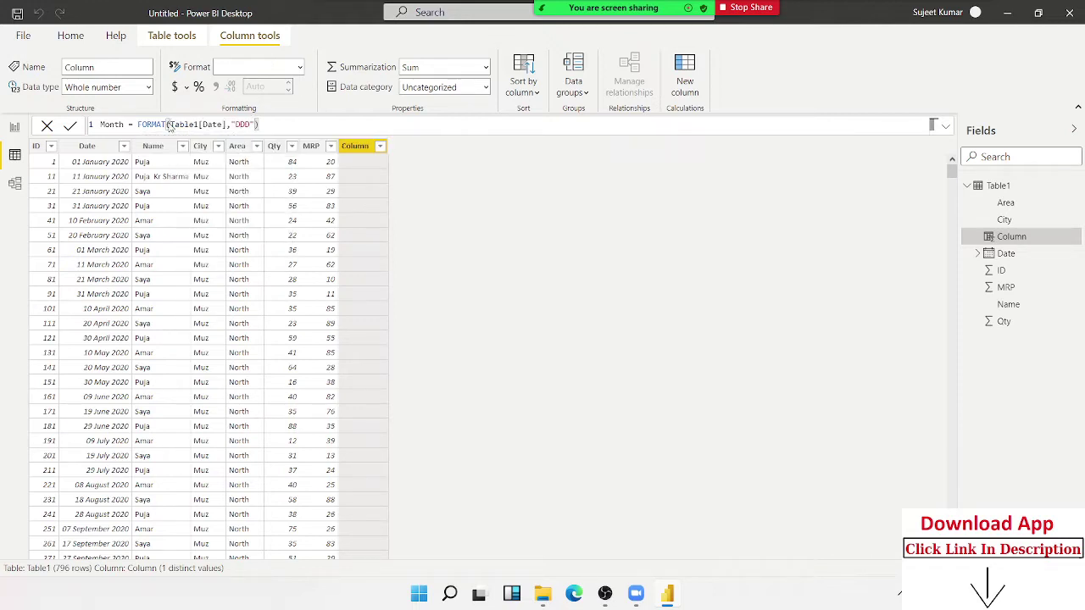
{"action": "key", "text": "Return"}
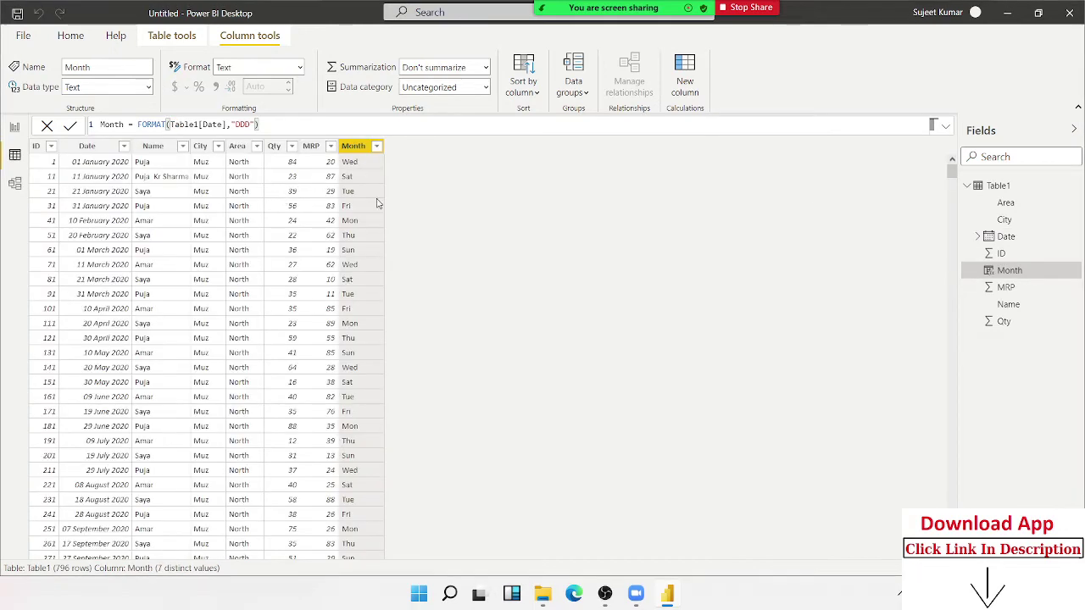
{"action": "left_click", "coordinate": [15, 128]}
Add a slicer beside the title, filter it by Month, switch it to Dropdown, and narrow it
{"action": "left_click", "coordinate": [456, 251]}
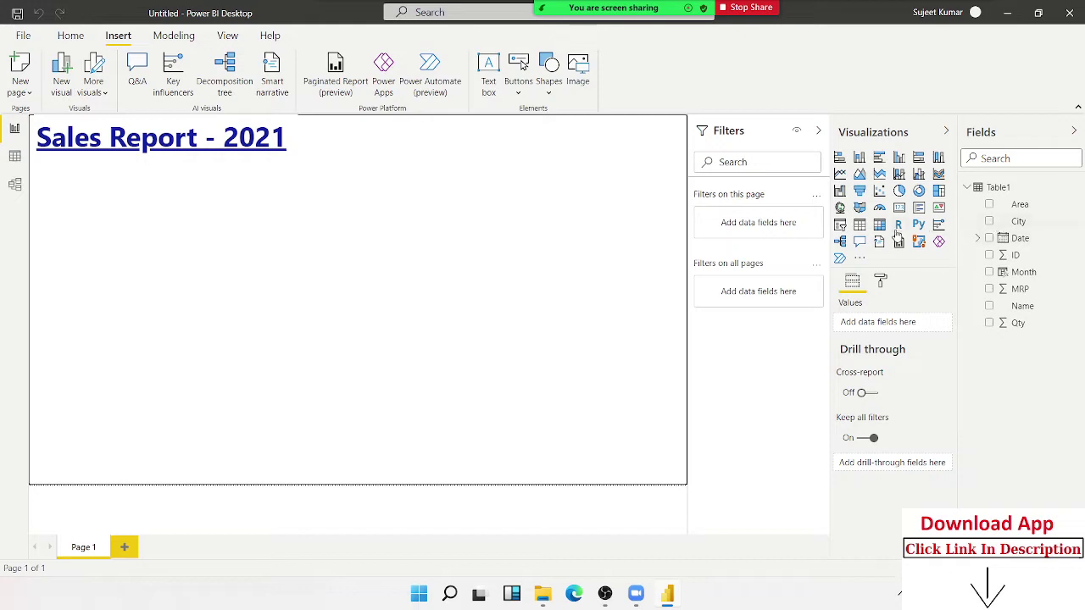
{"action": "left_click", "coordinate": [842, 226]}
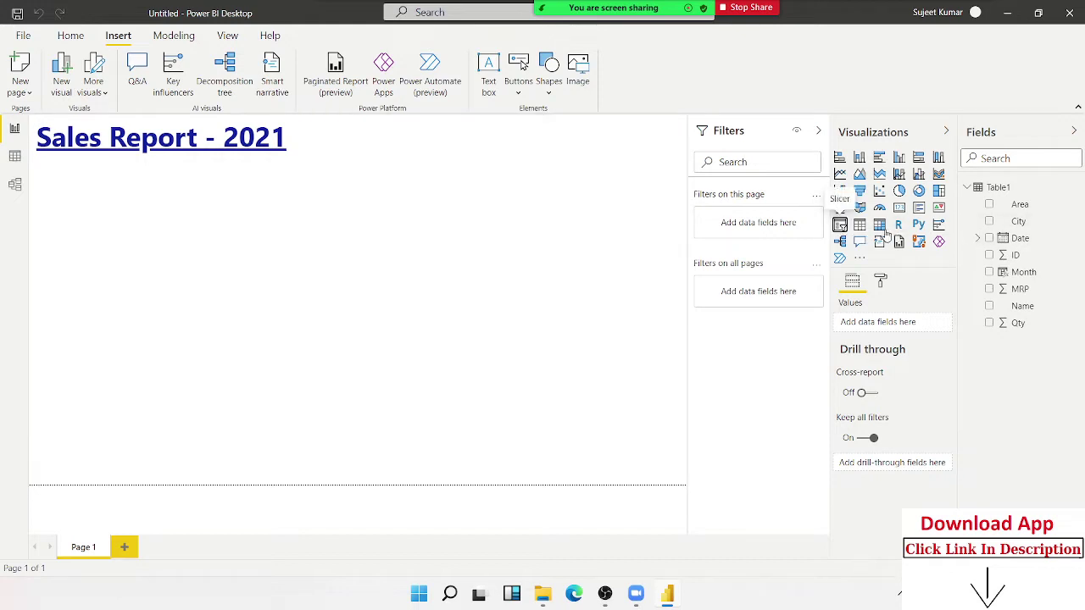
{"action": "left_click_drag", "start_coordinate": [238, 252], "coordinate": [490, 157]}
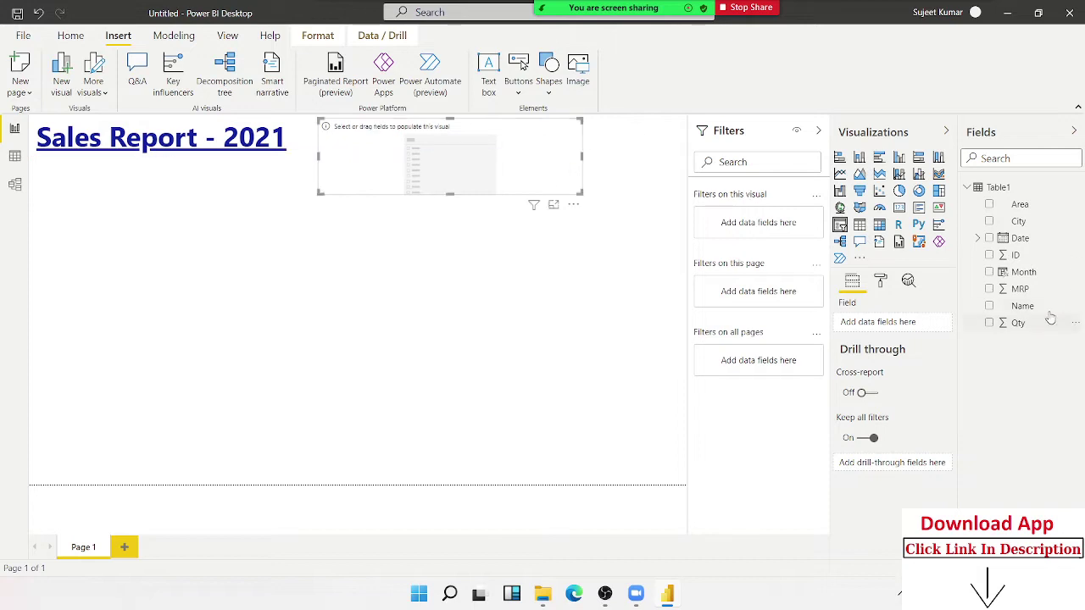
{"action": "left_click_drag", "start_coordinate": [1026, 272], "coordinate": [465, 172]}
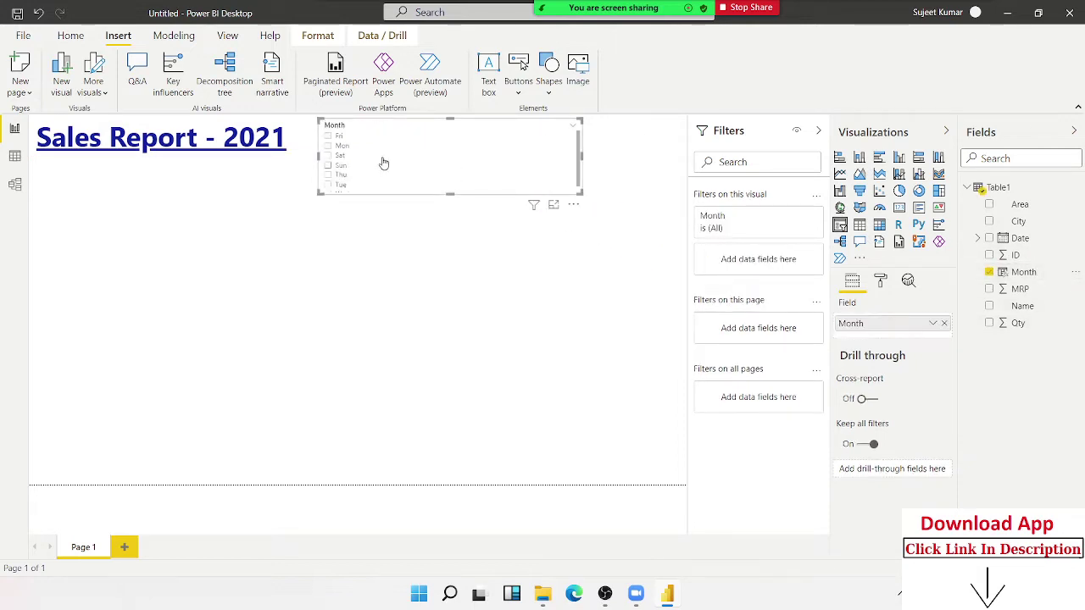
{"action": "left_click", "coordinate": [573, 126]}
{"action": "left_click", "coordinate": [543, 157]}
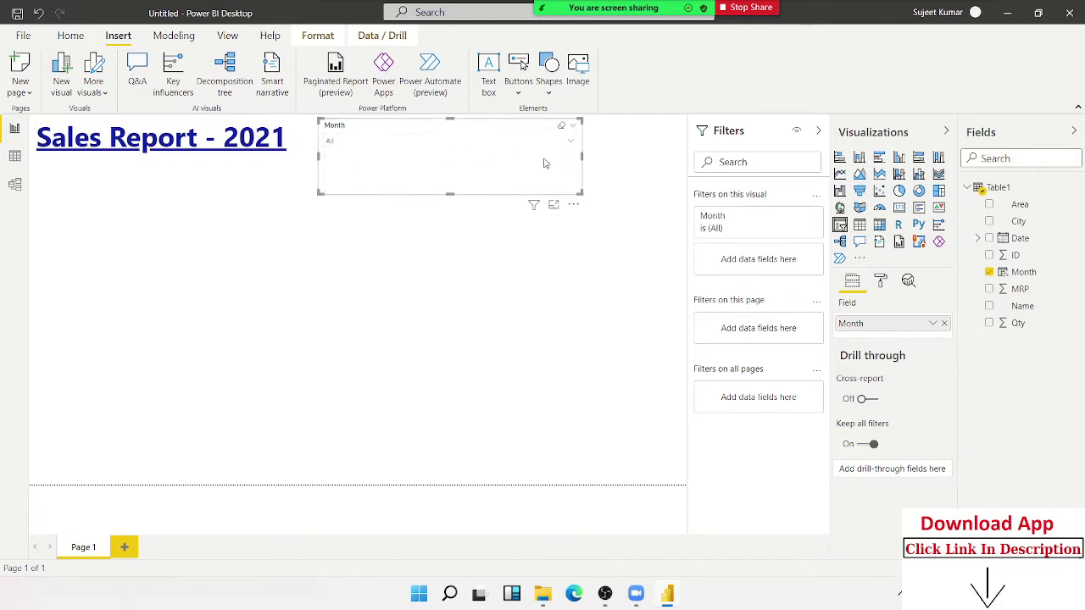
{"action": "left_click", "coordinate": [461, 212]}
{"action": "left_click", "coordinate": [496, 158]}
{"action": "mouse_move", "coordinate": [583, 158]}
{"action": "left_mouse_down"}
{"action": "mouse_move", "coordinate": [412, 160]}
{"action": "mouse_move", "coordinate": [430, 158]}
{"action": "left_mouse_up"}
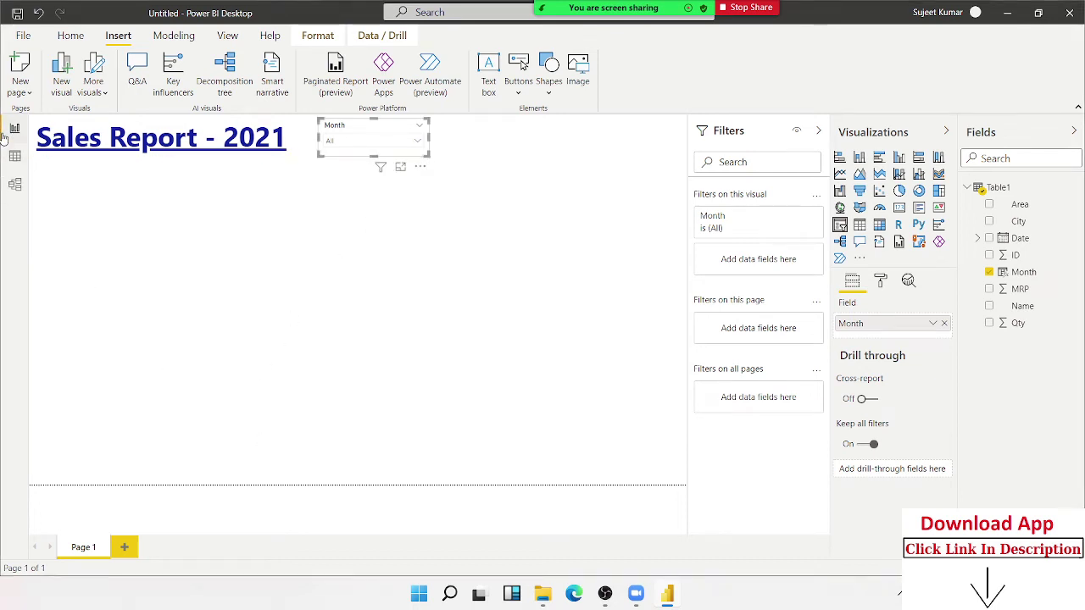
Change the Month formula's format code from "DDD" to "mmm" for month abbreviations
{"action": "left_click", "coordinate": [15, 157]}
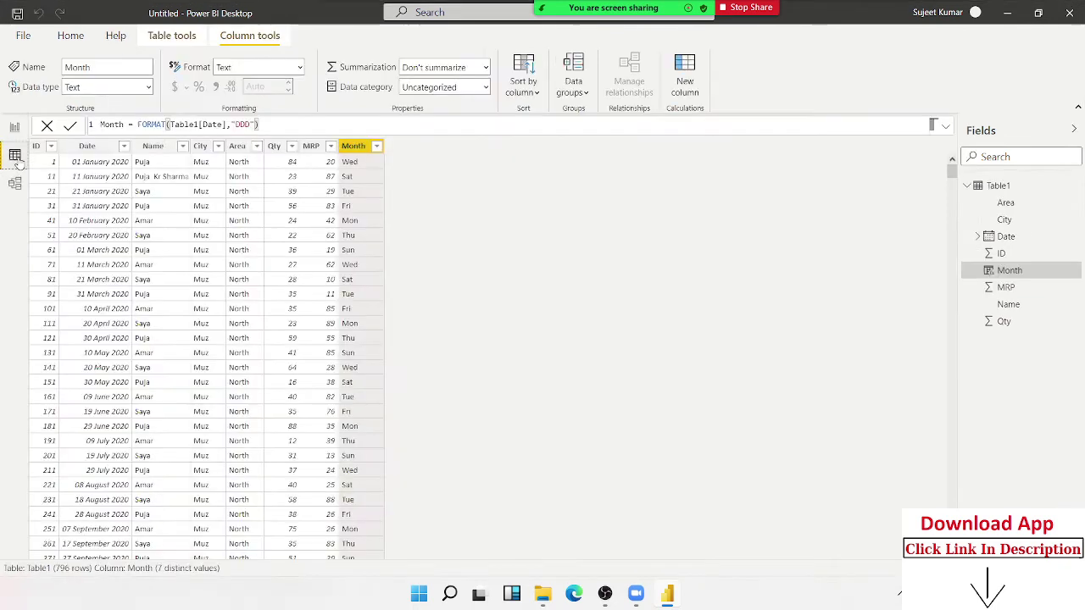
{"action": "double_click", "coordinate": [242, 125]}
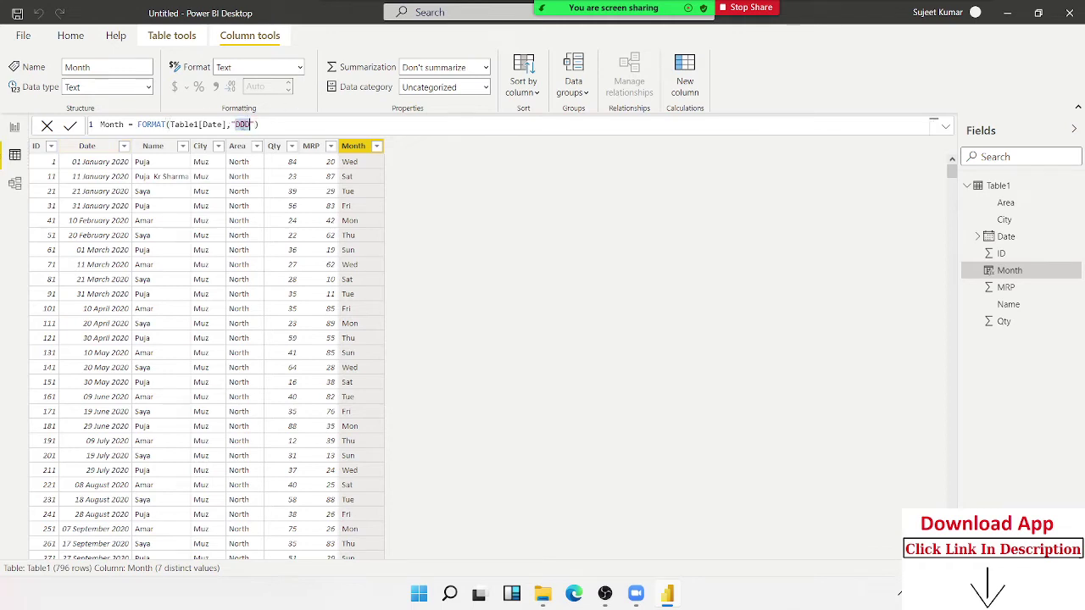
{"action": "type", "text": "mmm"}
{"action": "key", "text": "Return"}
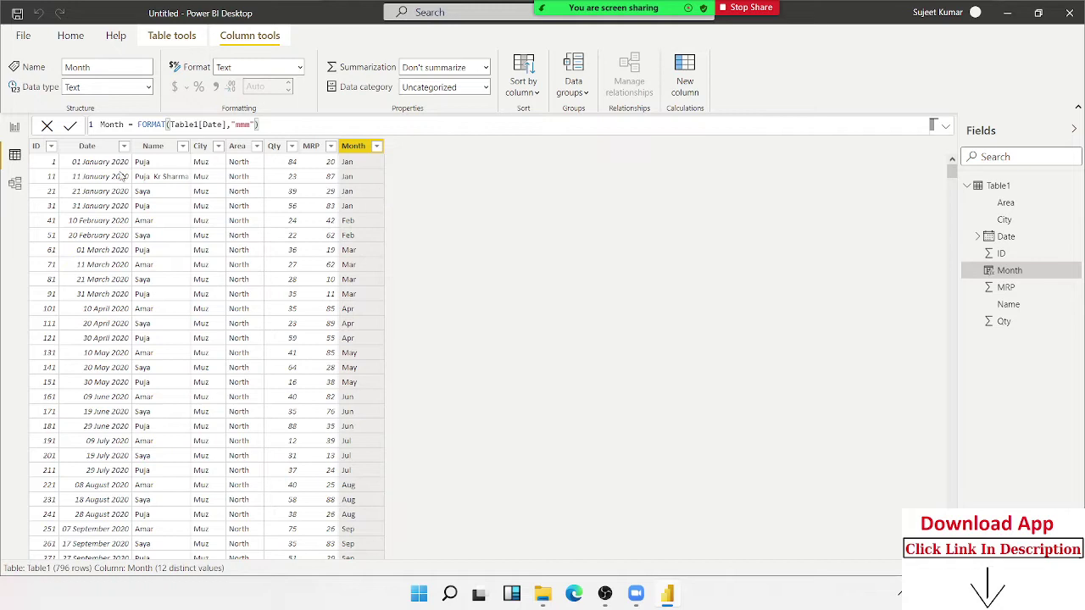
{"action": "left_click", "coordinate": [15, 131]}
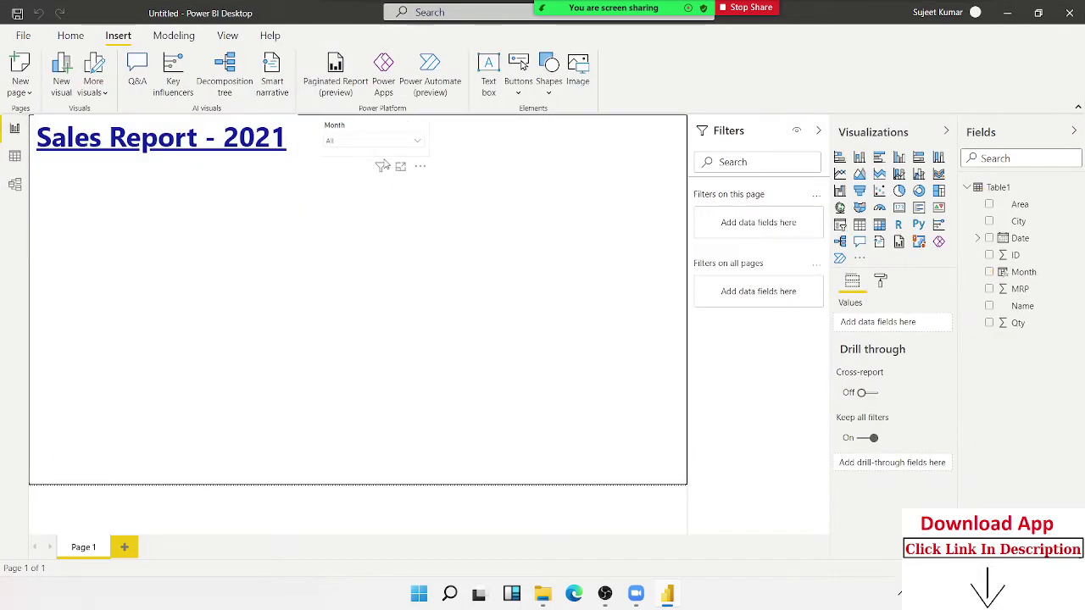
Highlight the Table1[Date] reference in the Month formula, then go back to the report page
{"action": "left_click", "coordinate": [16, 157]}
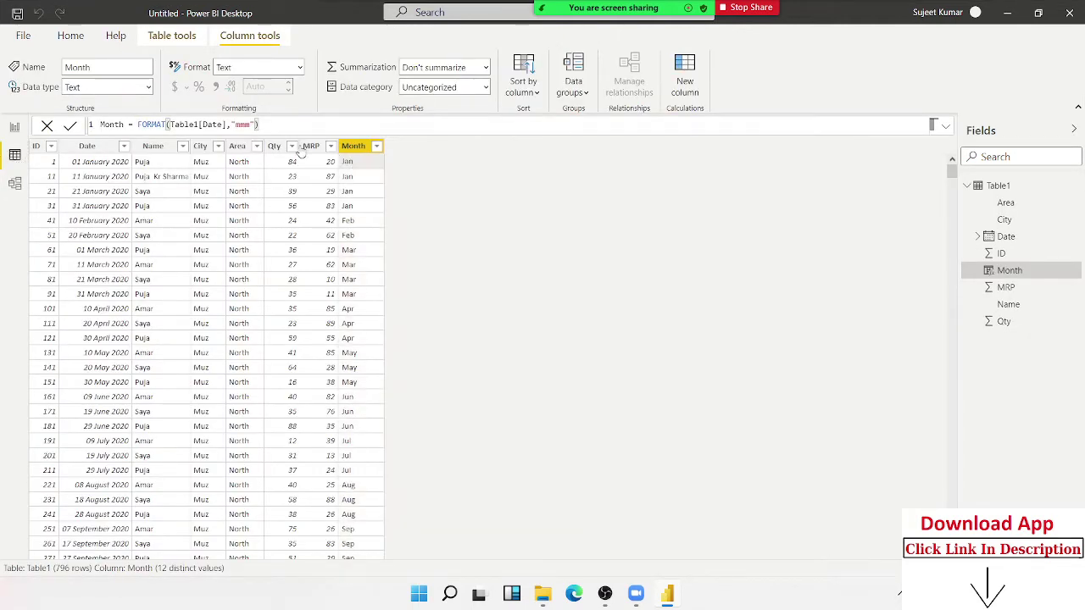
{"action": "left_click_drag", "start_coordinate": [225, 124], "coordinate": [169, 124]}
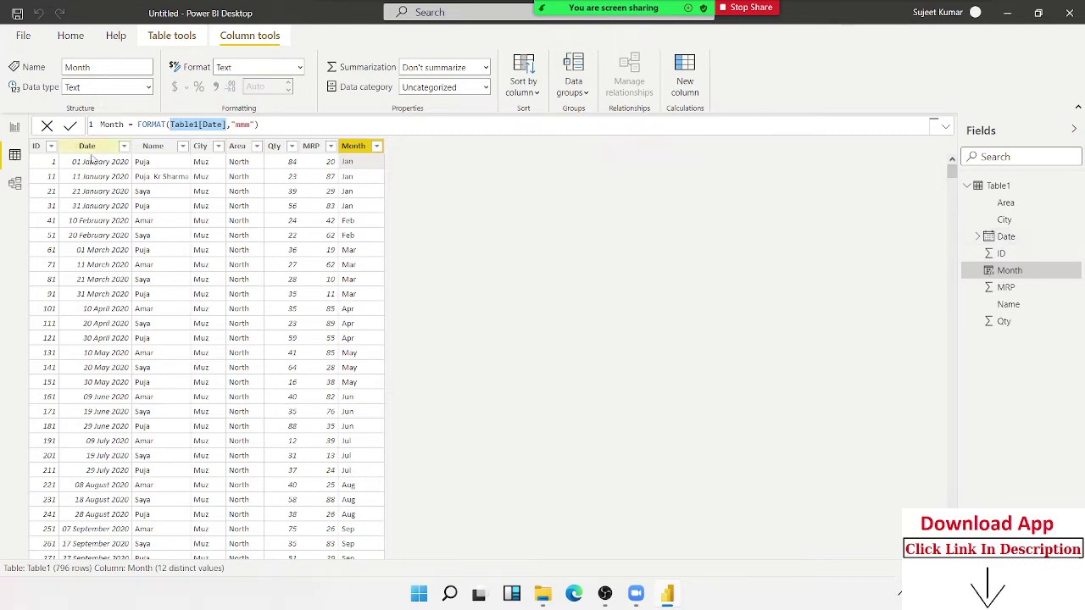
{"action": "left_click", "coordinate": [14, 128]}
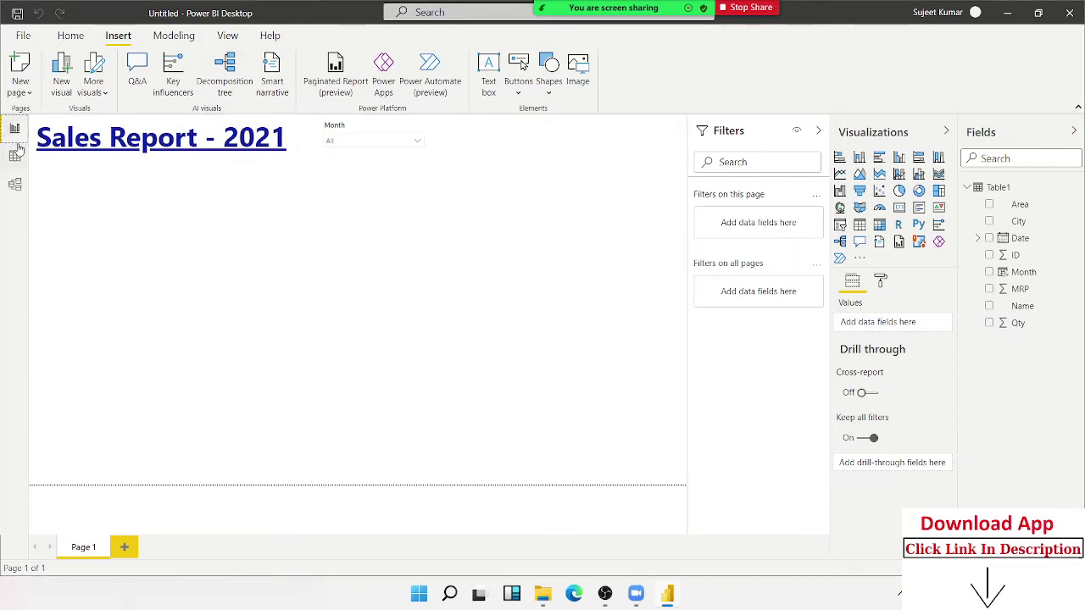
Compare Table1's Jan–Dec Month values with the report page, then bring up the Home ribbon
{"action": "left_click", "coordinate": [15, 155]}
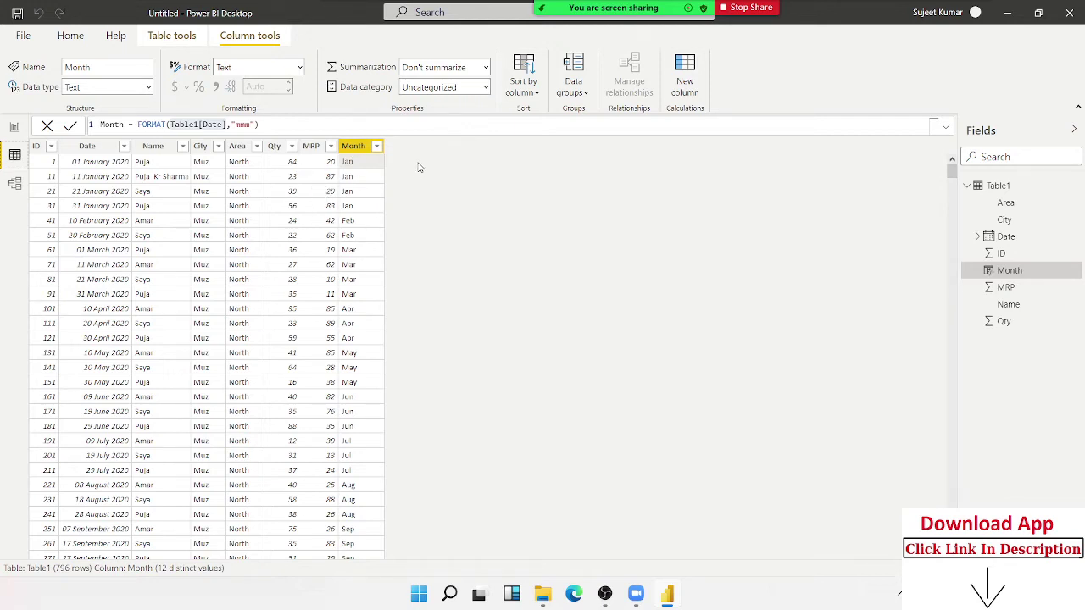
{"action": "left_click", "coordinate": [15, 128]}
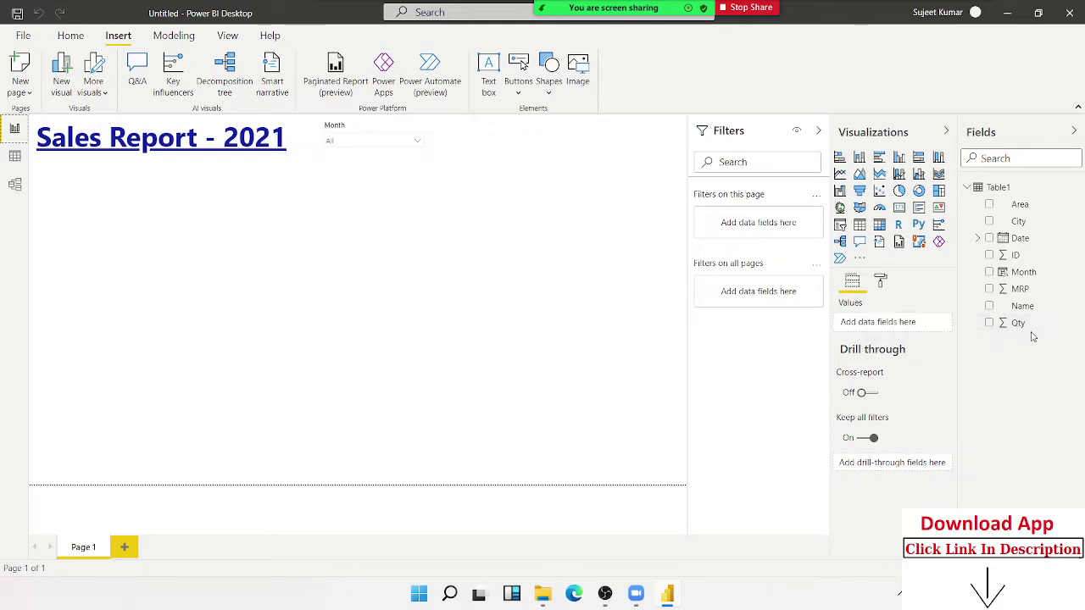
{"action": "left_click", "coordinate": [402, 232]}
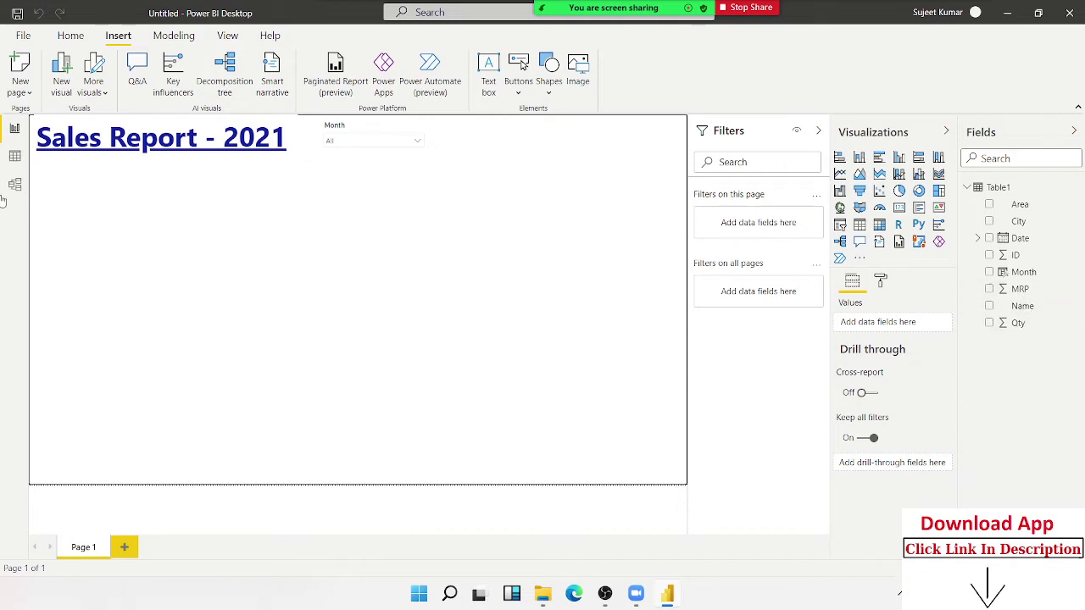
{"action": "left_click", "coordinate": [14, 156]}
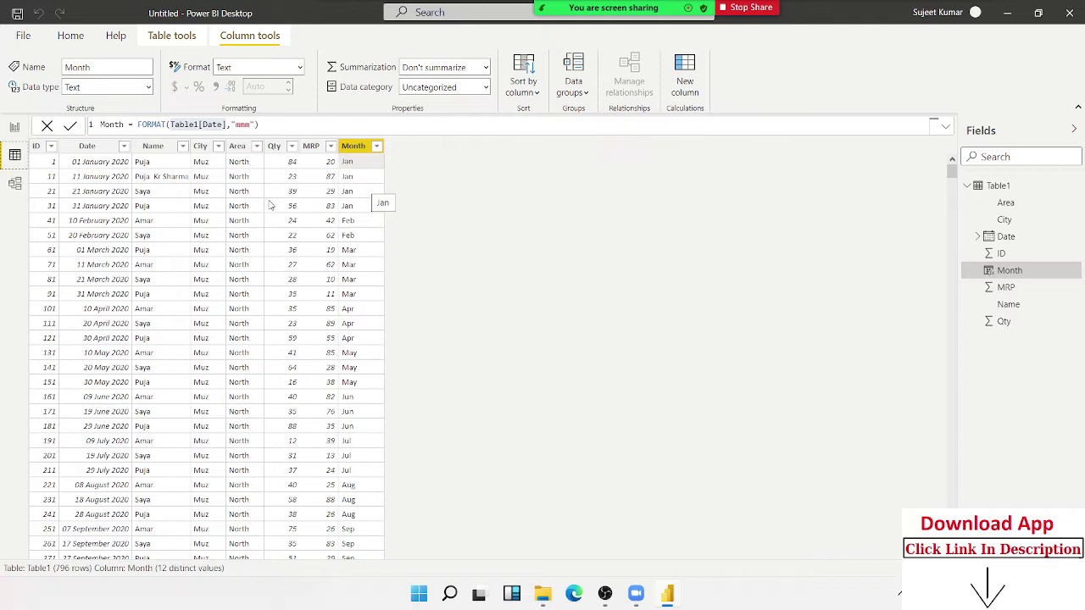
{"action": "left_click", "coordinate": [14, 128]}
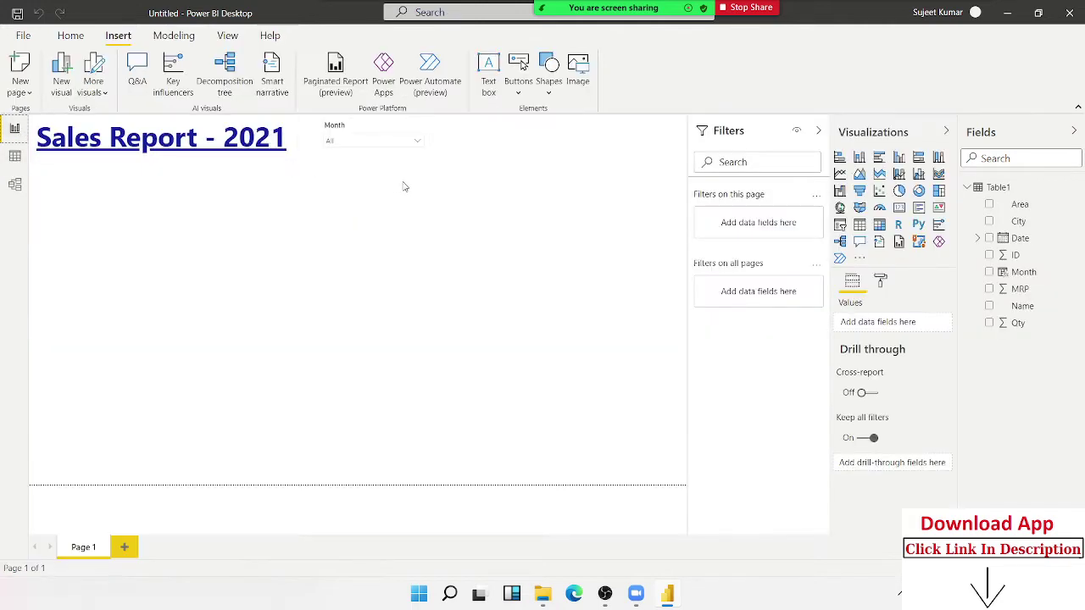
{"action": "left_click", "coordinate": [72, 35]}
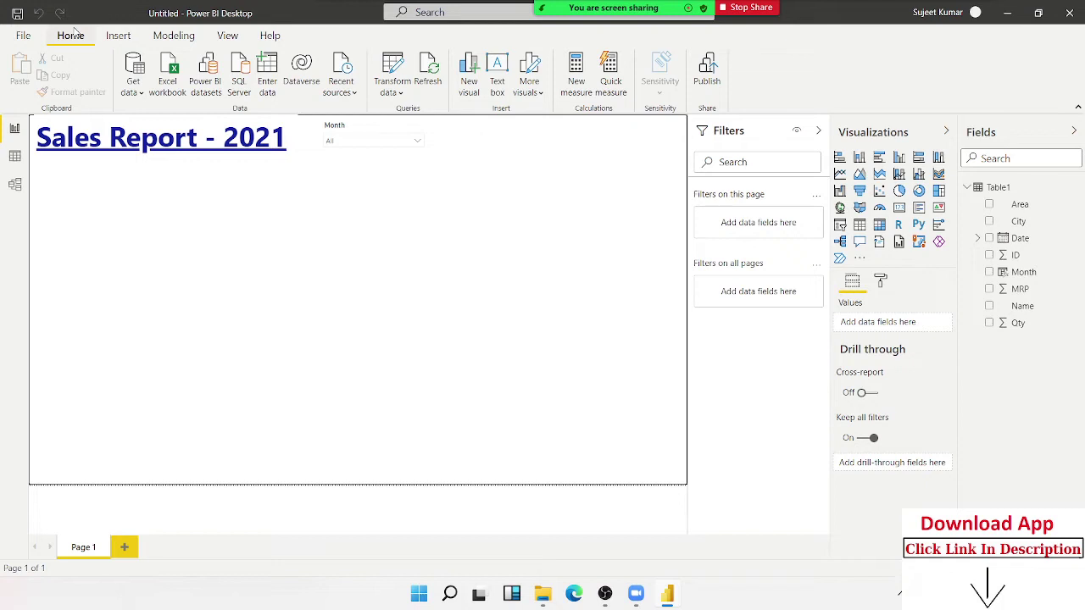
Create a Total_Sales_Qty measure as SUM(Table1[Qty]), then start another blank measure
{"action": "left_click", "coordinate": [576, 85]}
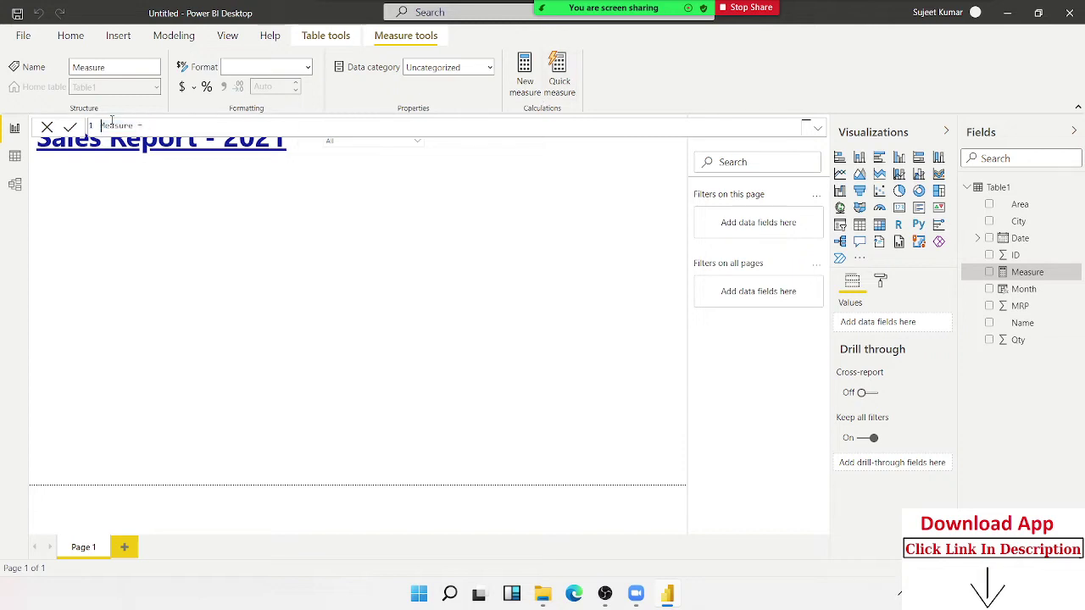
{"action": "double_click", "coordinate": [112, 125]}
{"action": "type", "text": "Tot"}
{"action": "type", "text": "al_Sal"}
{"action": "type", "text": "es_Qty"}
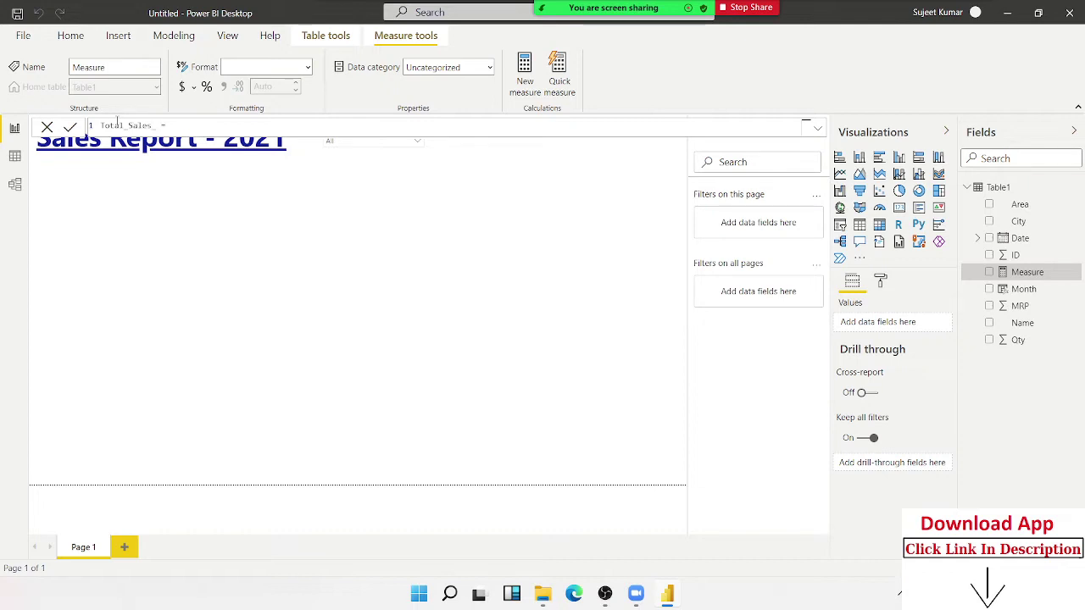
{"action": "left_click", "coordinate": [199, 129]}
{"action": "type", "text": "SUM"}
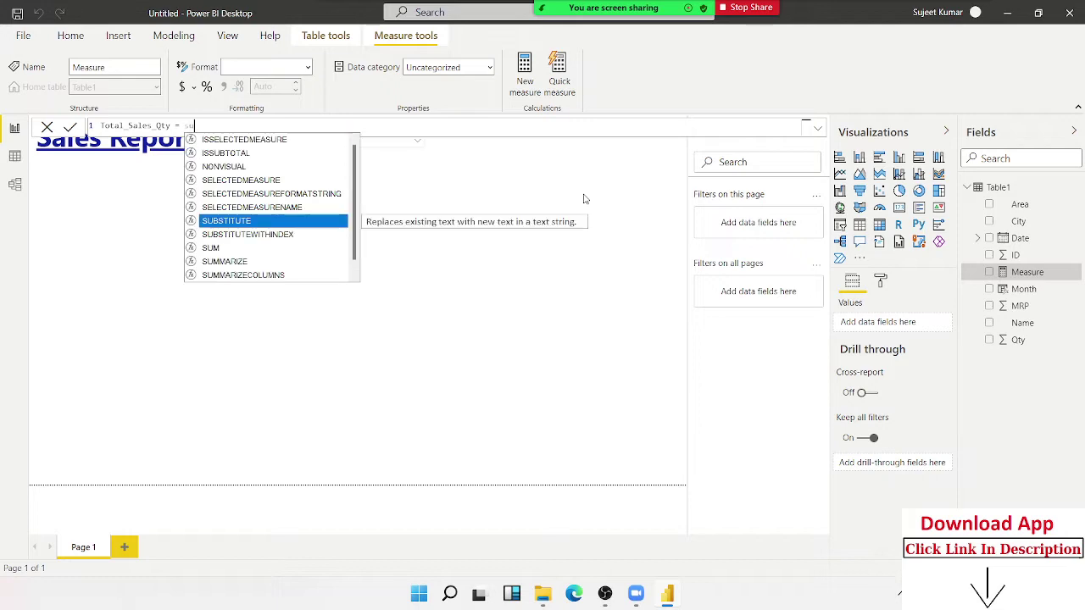
{"action": "type", "text": "("}
{"action": "type", "text": "qty"}
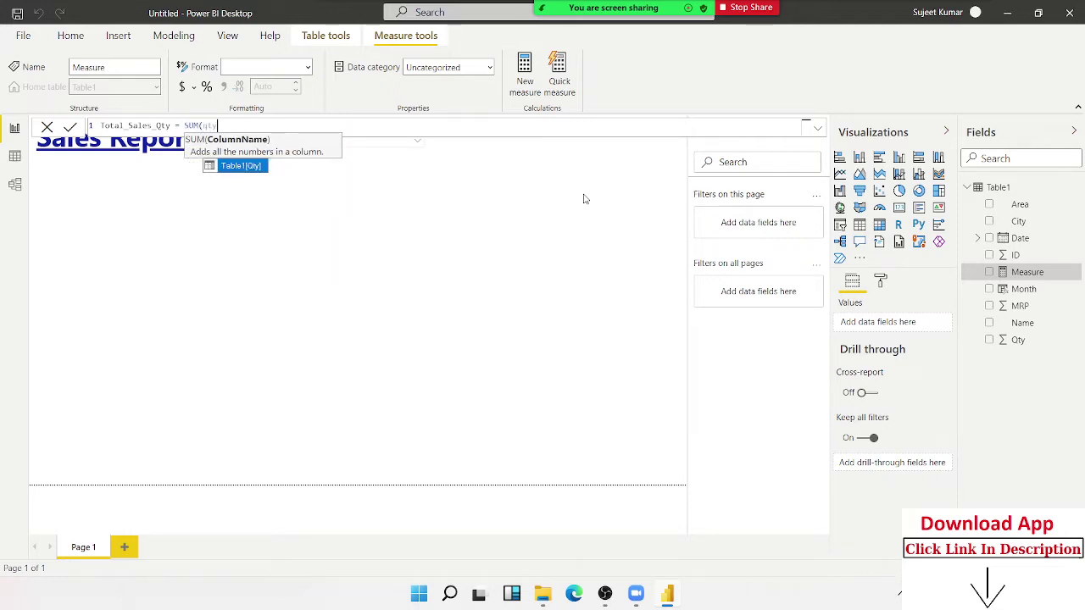
{"action": "key", "text": "Tab"}
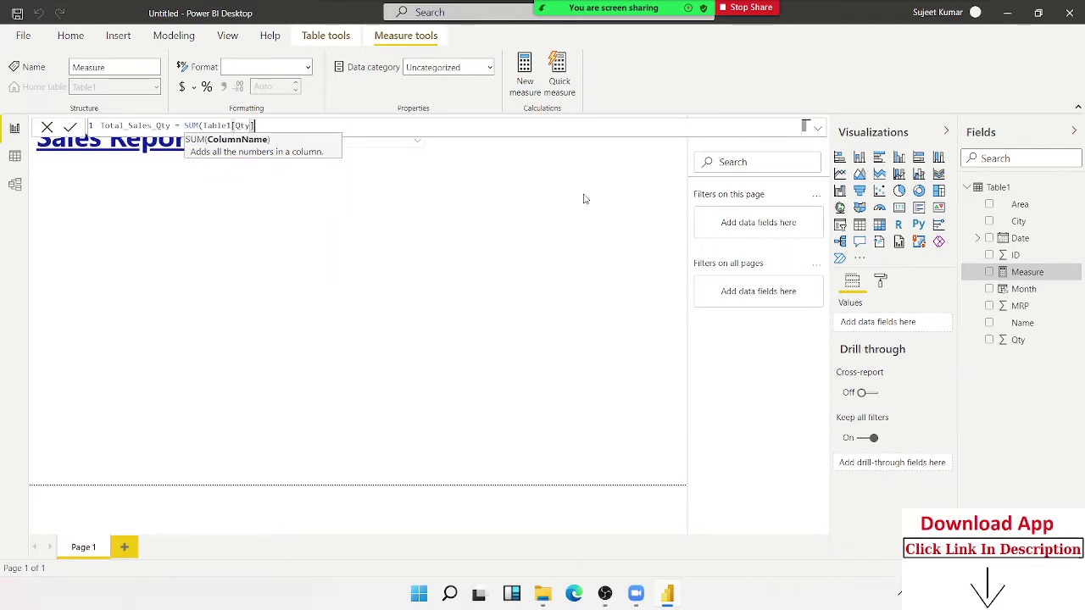
{"action": "type", "text": ")"}
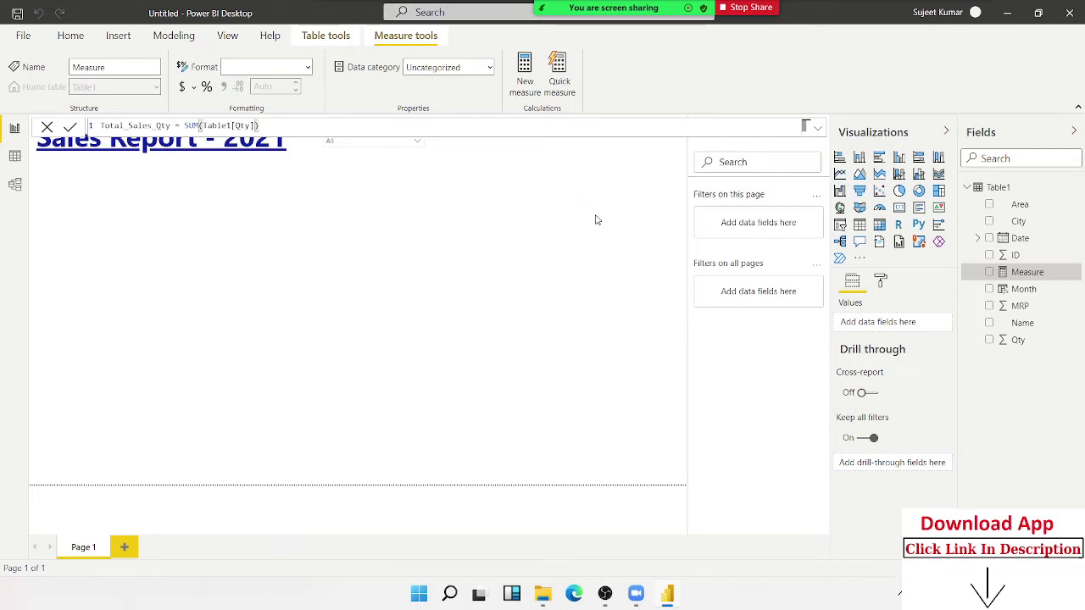
{"action": "key", "text": "Return"}
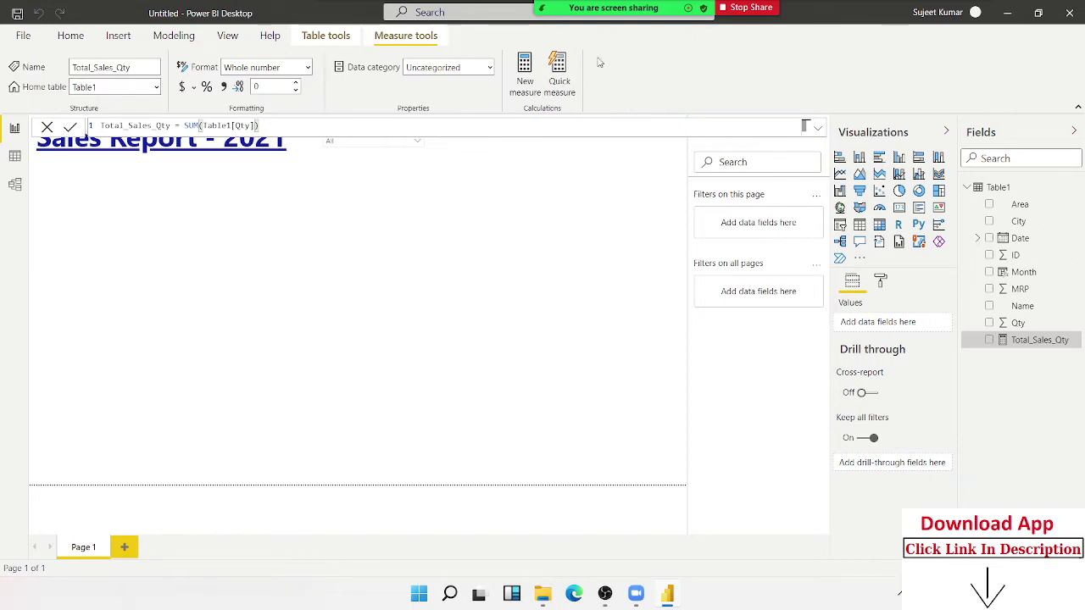
{"action": "left_click", "coordinate": [524, 81]}
Name the new measure Total_Sales_Rev and begin its formula with SUM(Table1[Qty])
{"action": "double_click", "coordinate": [124, 126]}
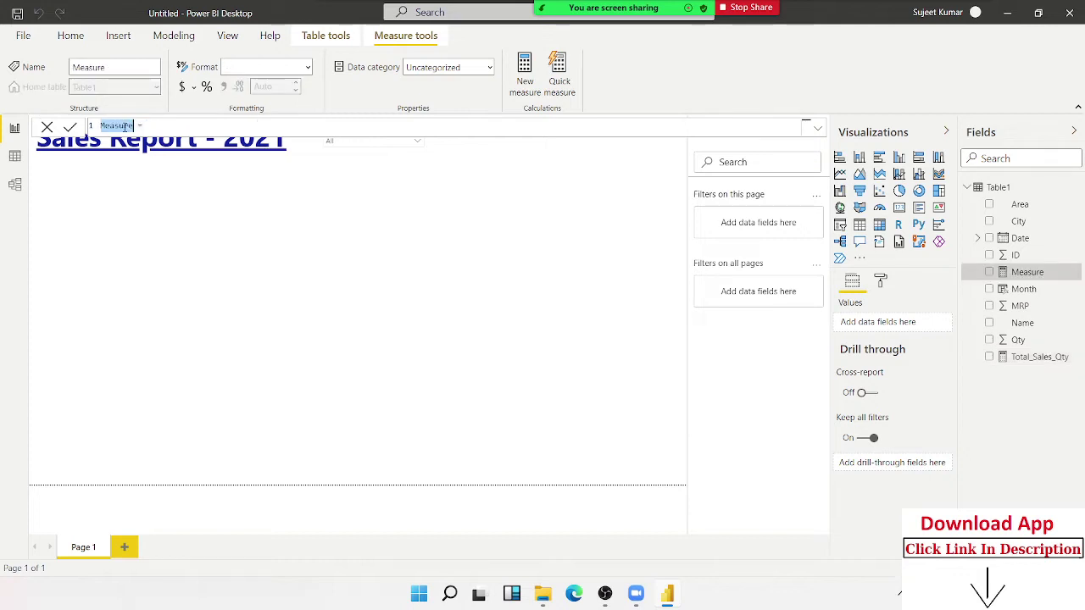
{"action": "key", "text": "BackSpace"}
{"action": "type", "text": "l"}
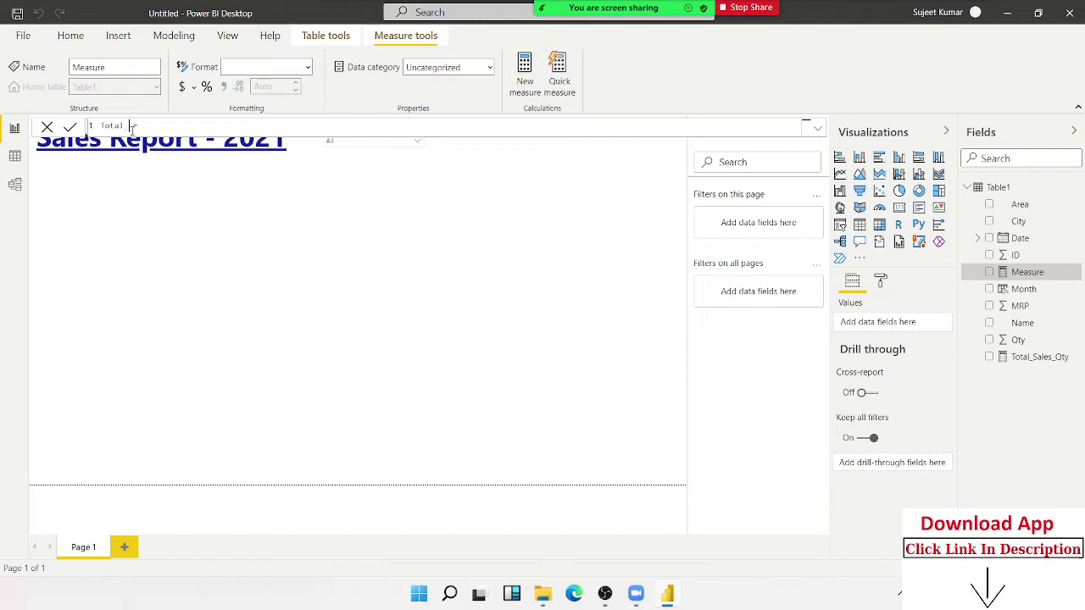
{"action": "type", "text": "les"}
{"action": "type", "text": "_Rev ="}
{"action": "left_click", "coordinate": [193, 126]}
{"action": "type", "text": "m"}
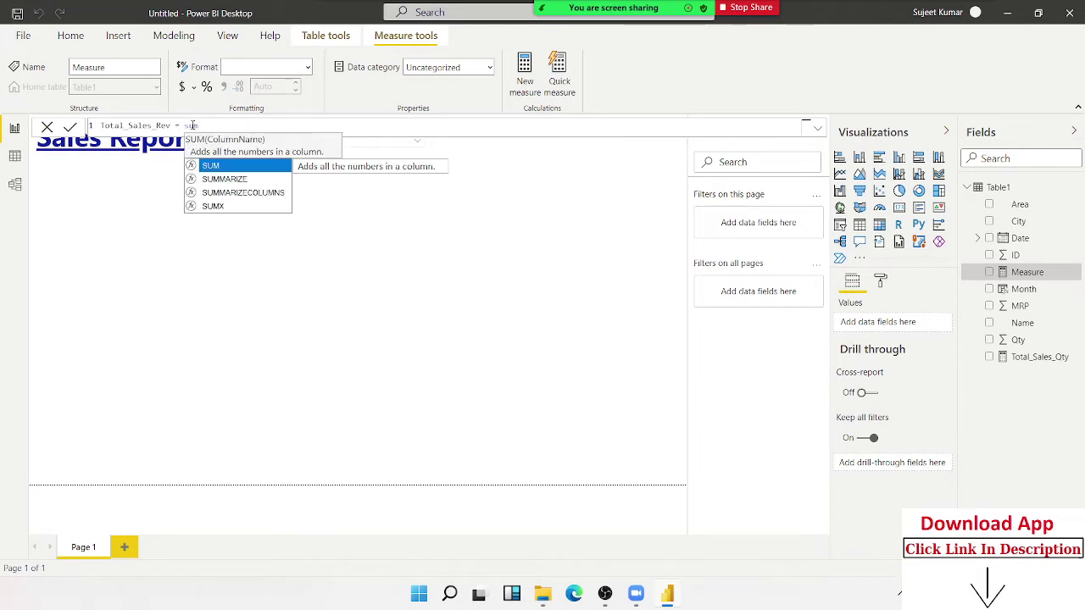
{"action": "key", "text": "Tab"}
{"action": "type", "text": "q"}
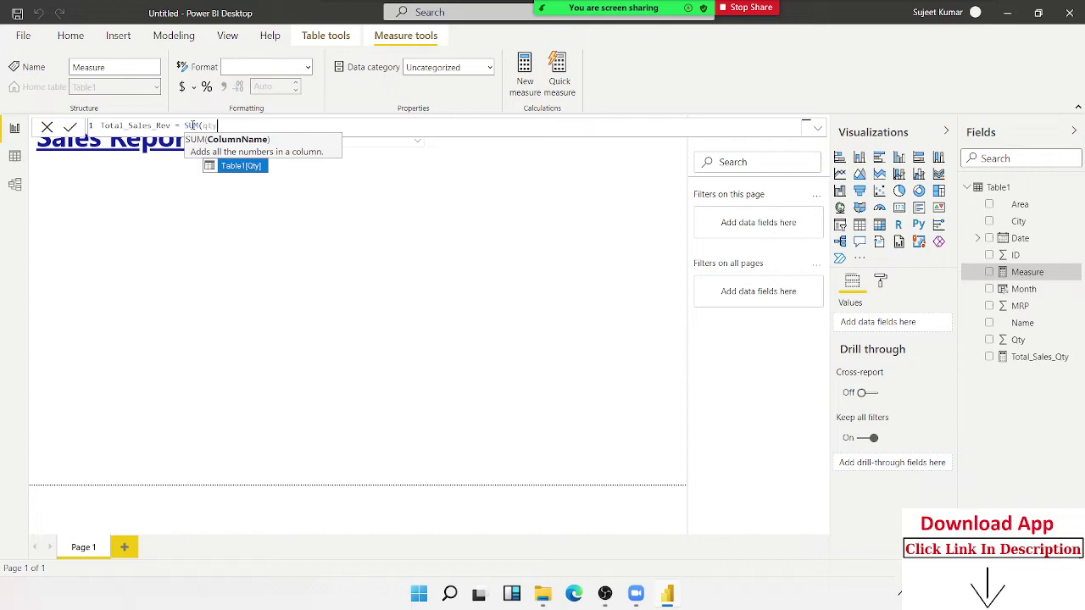
{"action": "key", "text": "Tab"}
Complete the formula with *AVERAGE(Table1[MRP]), commit the measure, and switch to Data view
{"action": "type", "text": ")"}
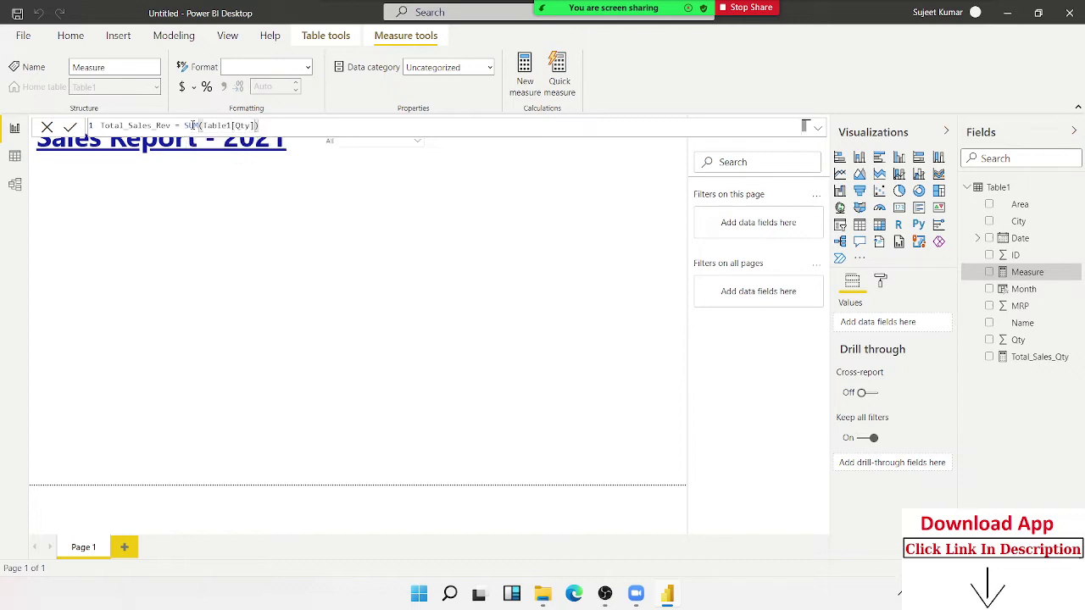
{"action": "type", "text": "*av"}
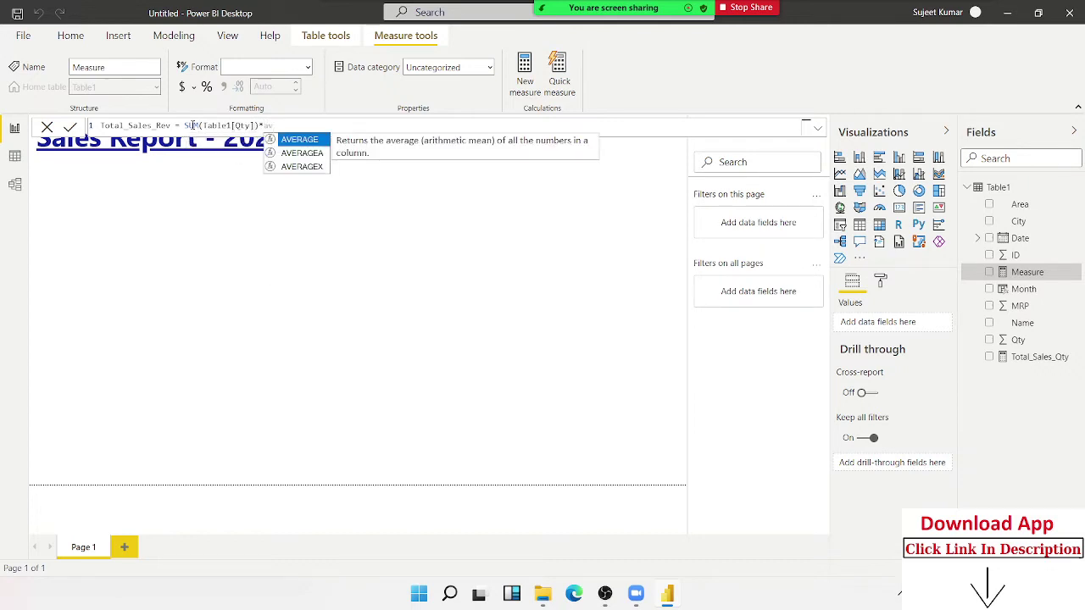
{"action": "key", "text": "Tab"}
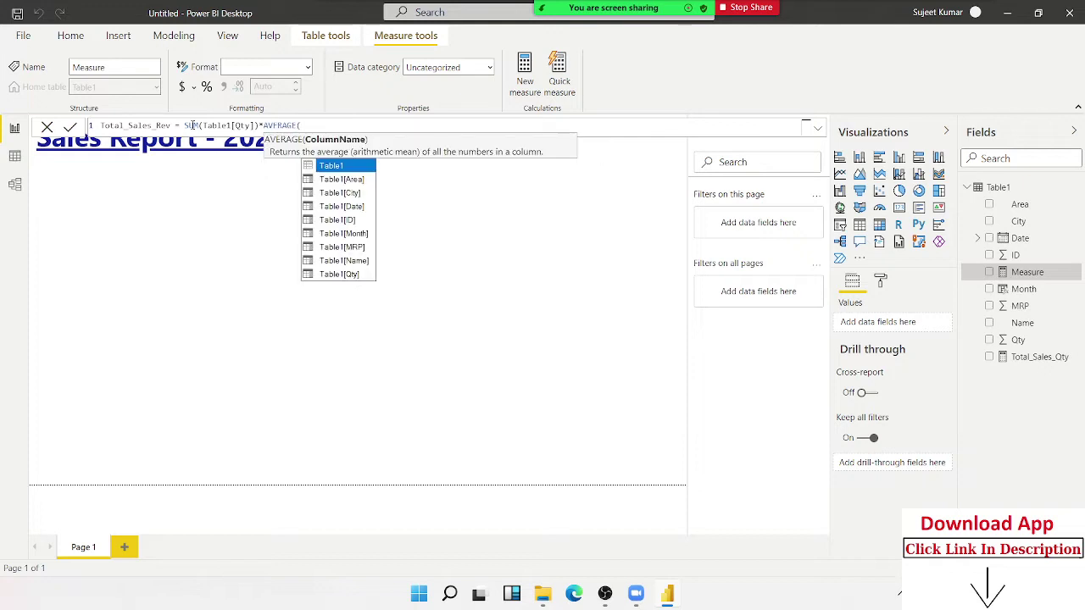
{"action": "type", "text": "q"}
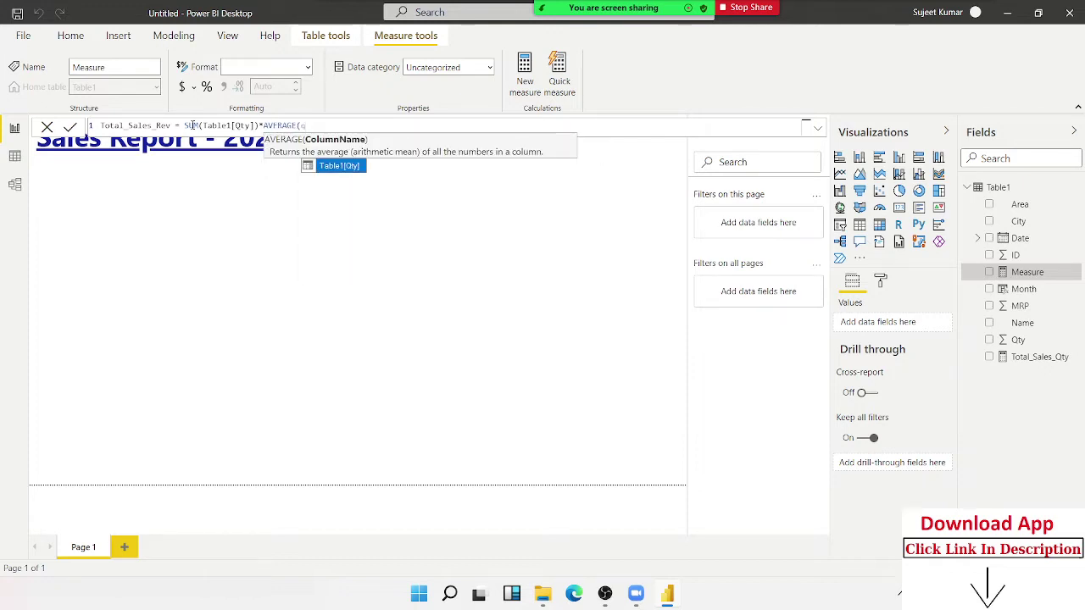
{"action": "key", "text": "BackSpace"}
{"action": "type", "text": "mr"}
{"action": "key", "text": "Tab"}
{"action": "type", "text": ")"}
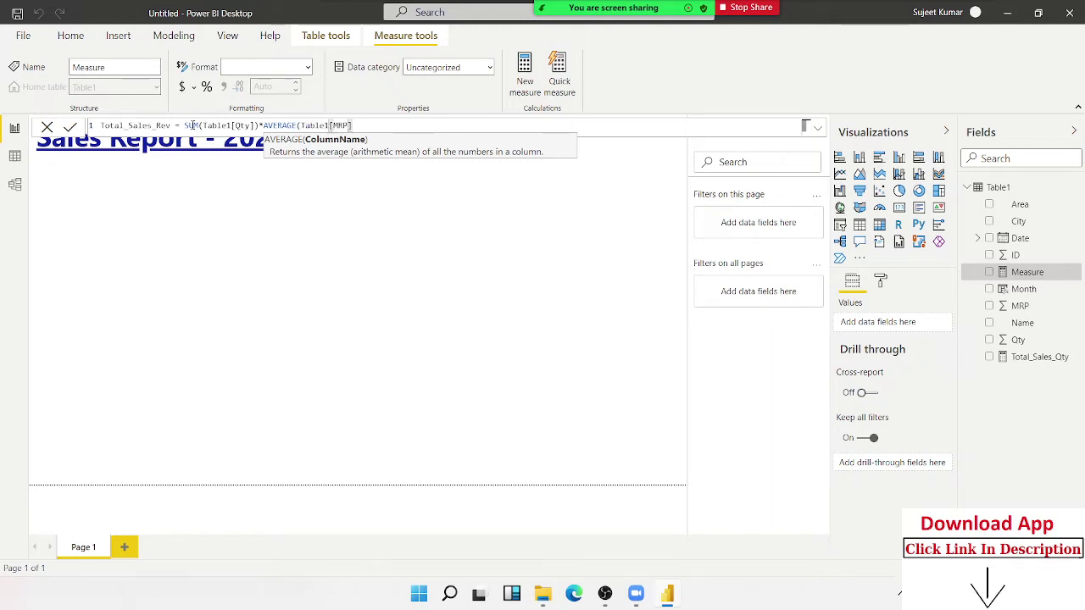
{"action": "type", "text": ")"}
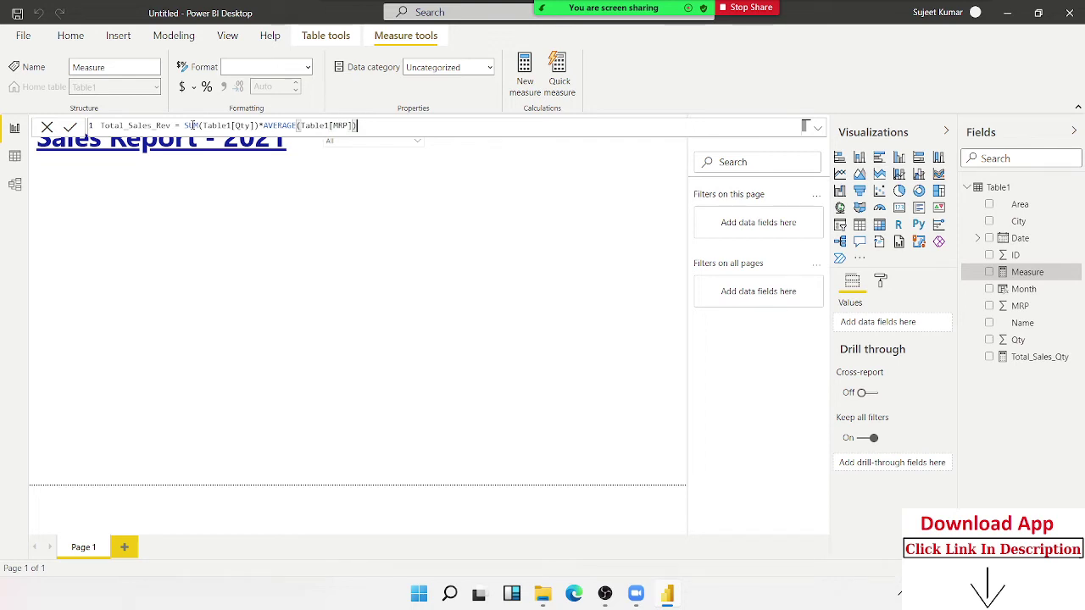
{"action": "key", "text": "Return"}
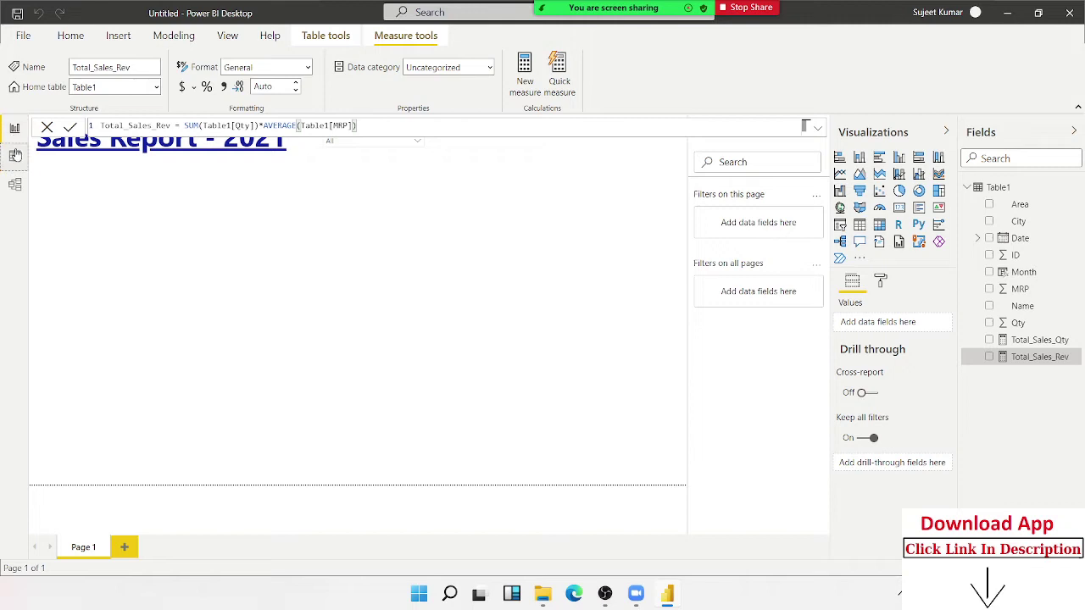
{"action": "left_click", "coordinate": [14, 155]}
Inspect the Qty and MRP columns in Table1's data, then go back to Report view
{"action": "left_click", "coordinate": [288, 172]}
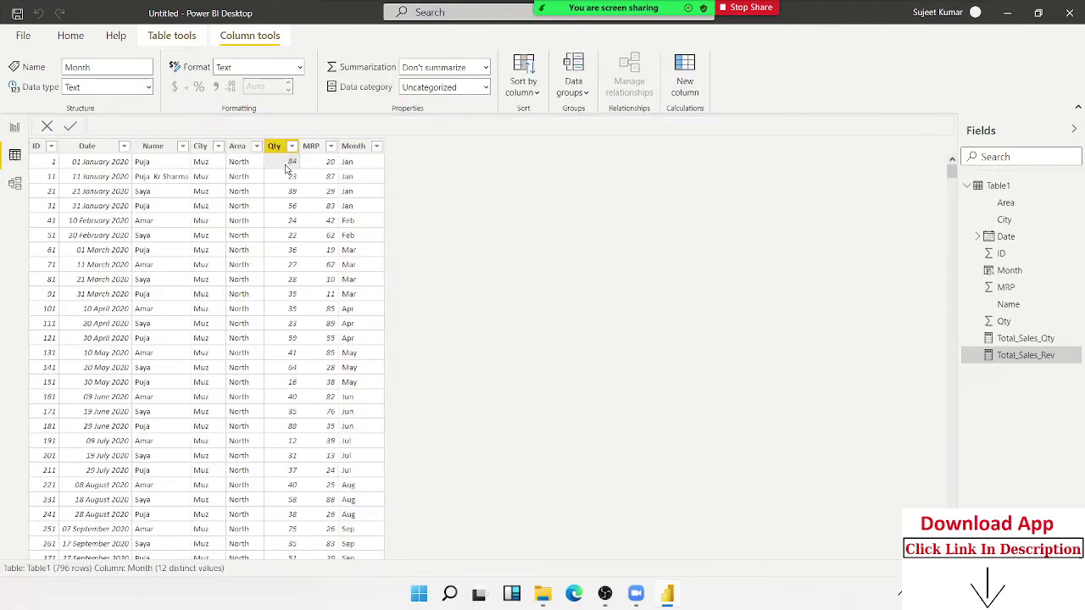
{"action": "left_click", "coordinate": [308, 172]}
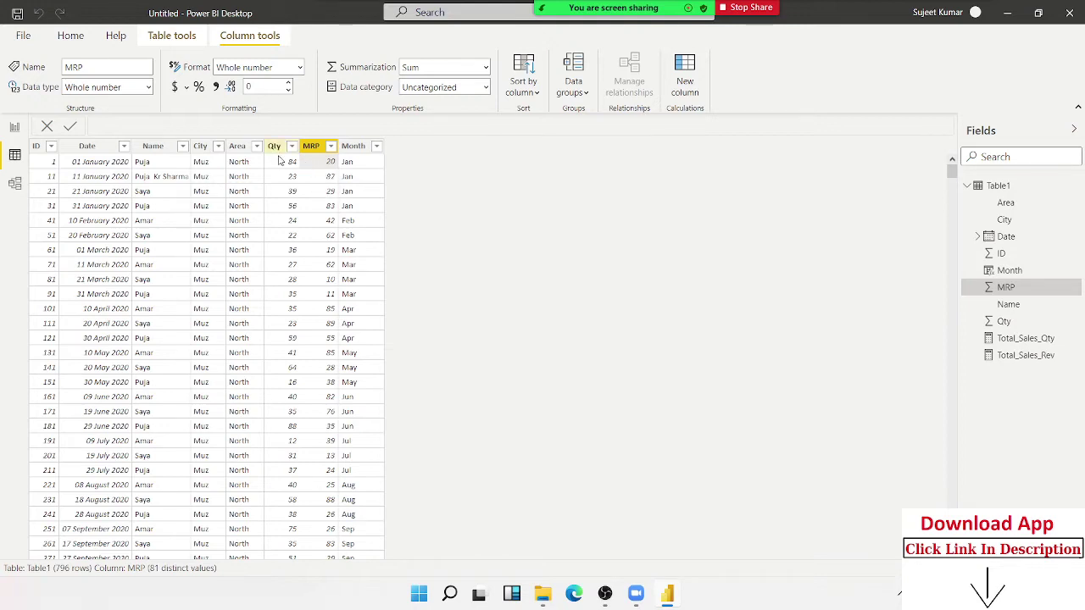
{"action": "left_click", "coordinate": [287, 168]}
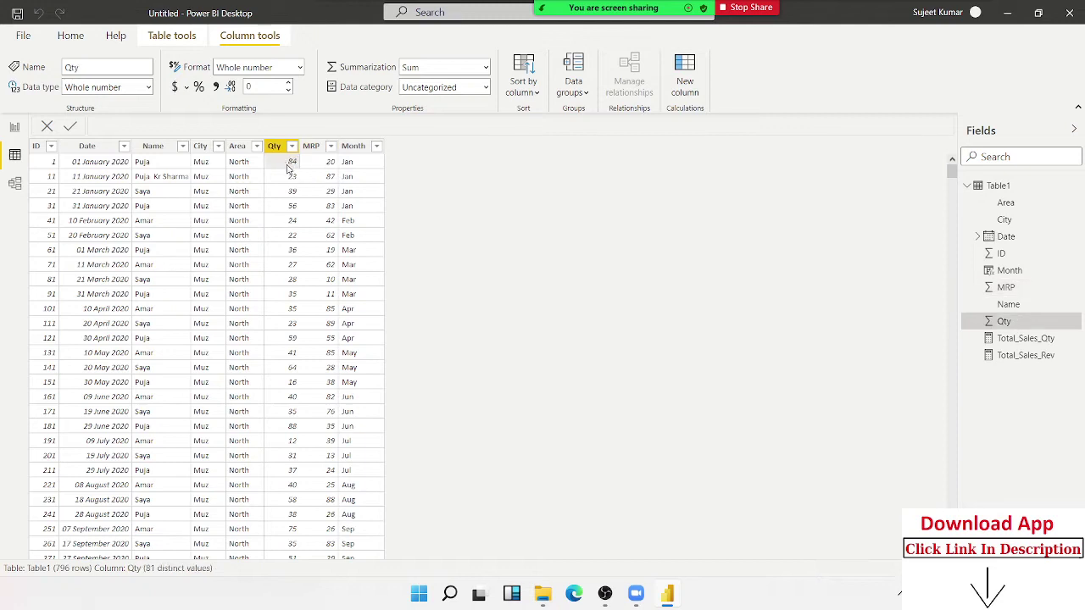
{"action": "left_click", "coordinate": [316, 168]}
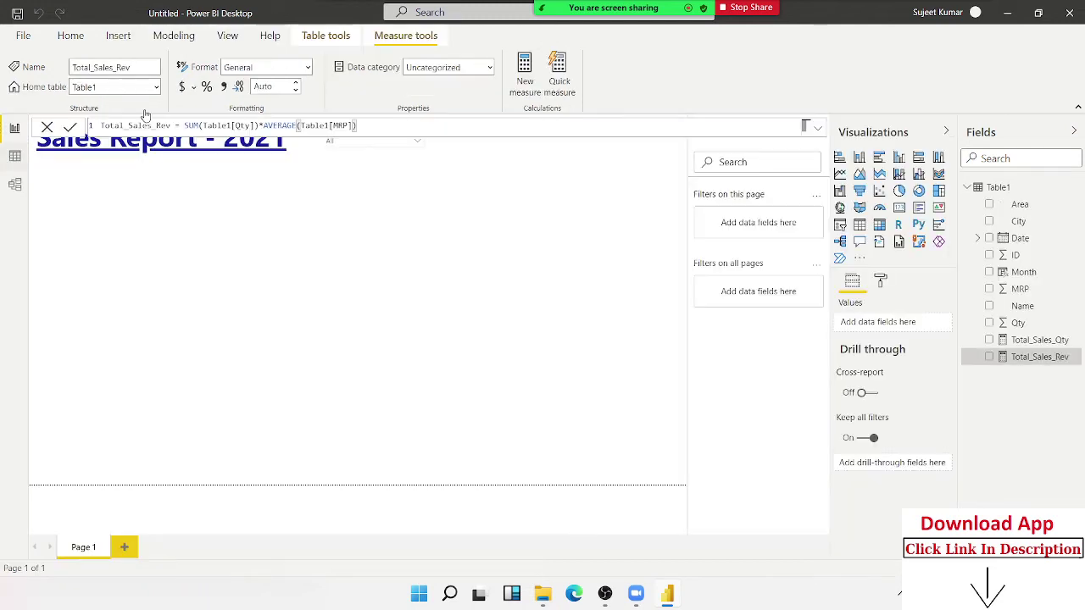
{"action": "left_click", "coordinate": [16, 128]}
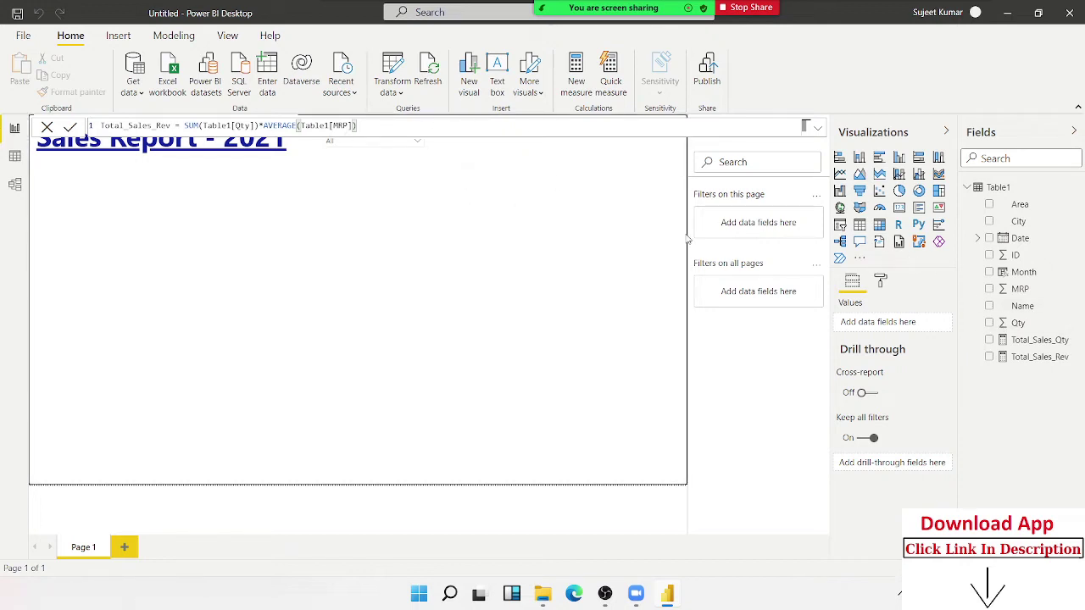
Drop Total_Sales_Qty onto the page, then delete the resulting unwanted table visual
{"action": "mouse_move", "coordinate": [1065, 344]}
{"action": "left_mouse_down"}
{"action": "mouse_move", "coordinate": [819, 337]}
{"action": "mouse_move", "coordinate": [601, 174]}
{"action": "left_mouse_up"}
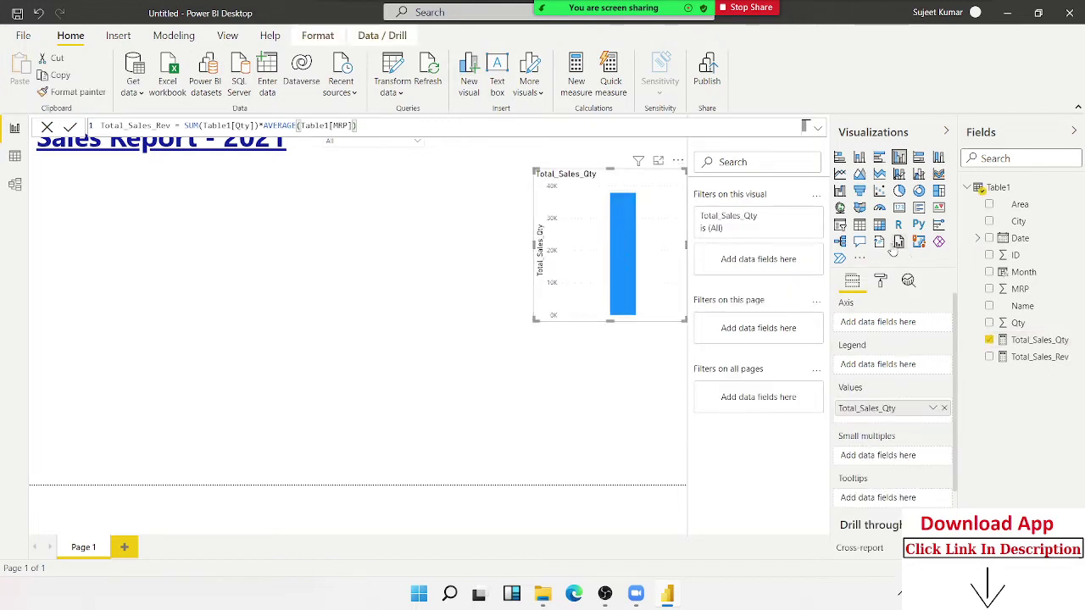
{"action": "left_click", "coordinate": [859, 224]}
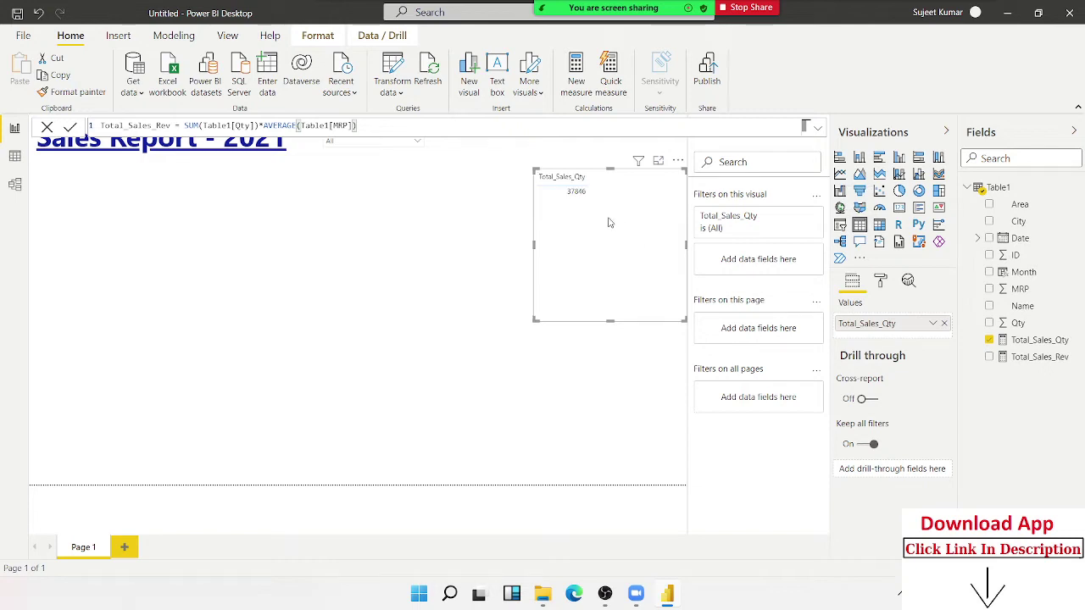
{"action": "key", "text": "Delete"}
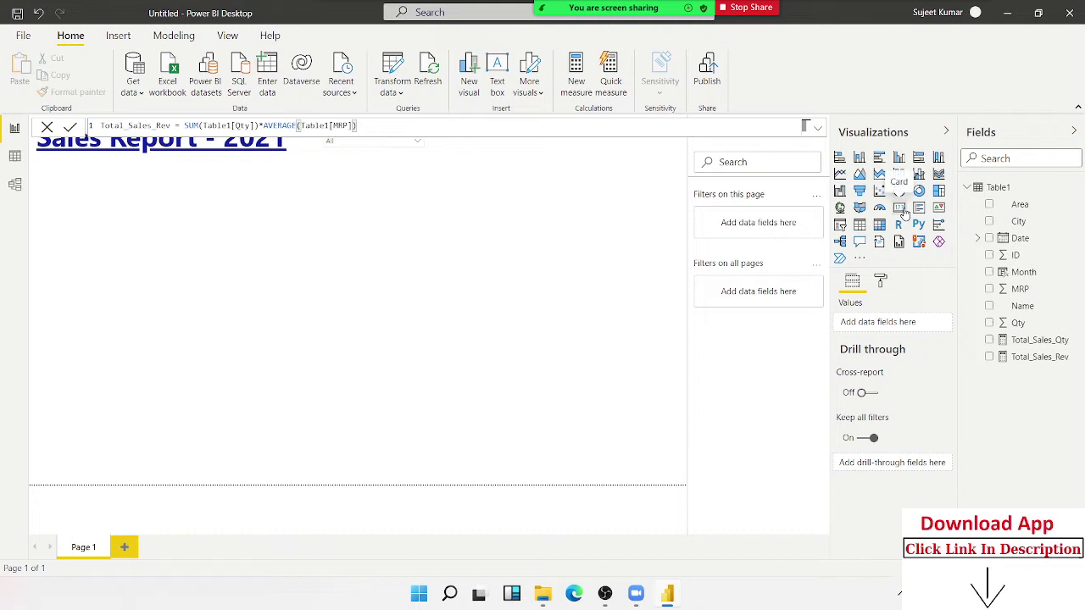
Add a card at the top right showing Total_Sales_Qty as 38K and shrink it
{"action": "left_click", "coordinate": [900, 210]}
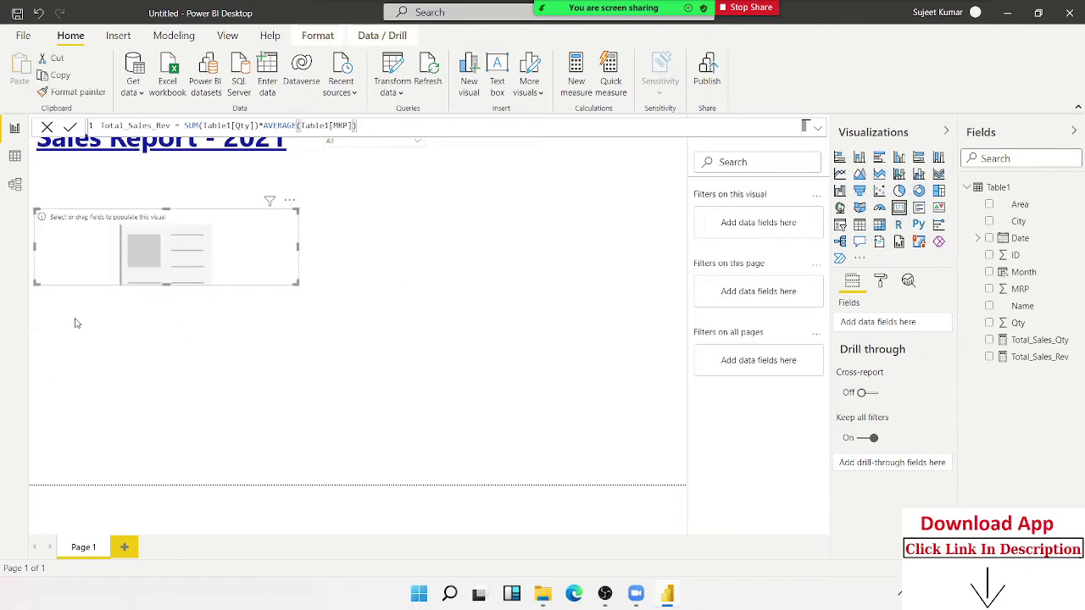
{"action": "left_click_drag", "start_coordinate": [204, 269], "coordinate": [612, 177]}
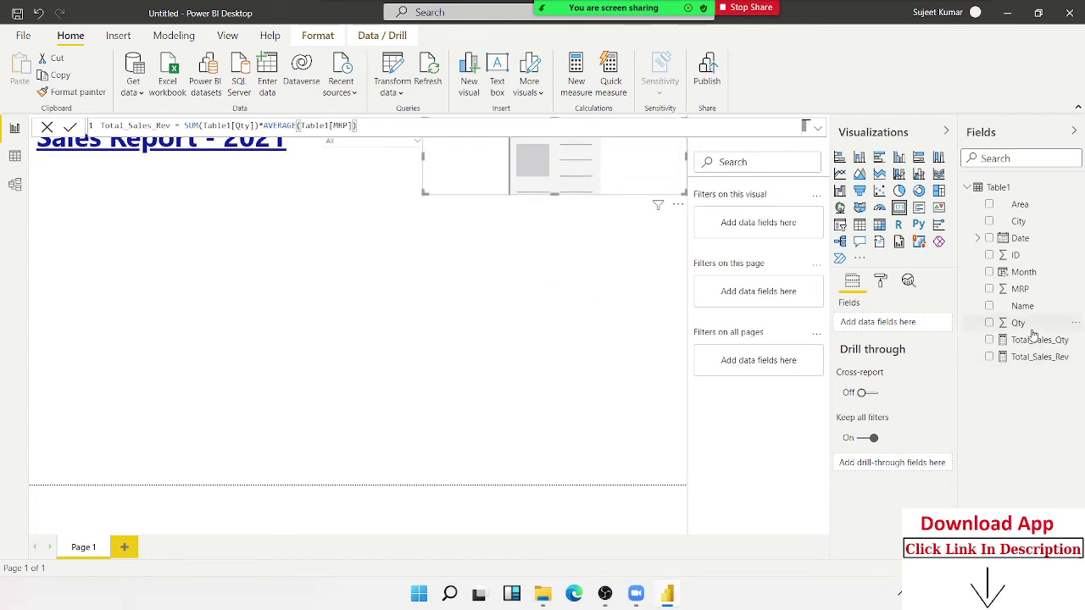
{"action": "left_click_drag", "start_coordinate": [1038, 347], "coordinate": [563, 165]}
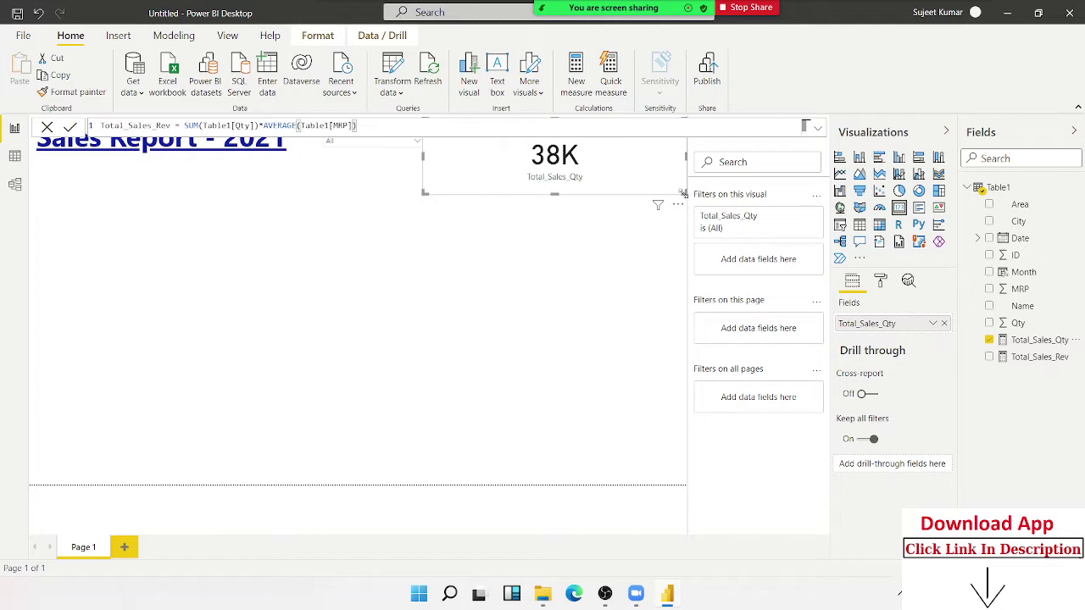
{"action": "mouse_move", "coordinate": [685, 194]}
{"action": "left_mouse_down"}
{"action": "mouse_move", "coordinate": [511, 182]}
{"action": "mouse_move", "coordinate": [533, 185]}
{"action": "left_mouse_up"}
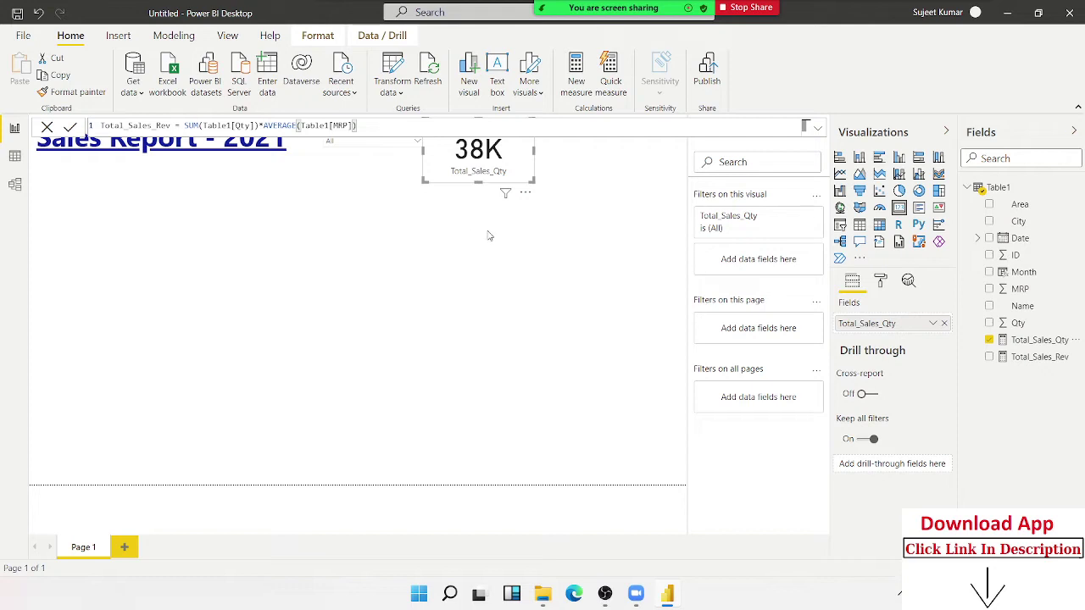
{"action": "left_click", "coordinate": [488, 236]}
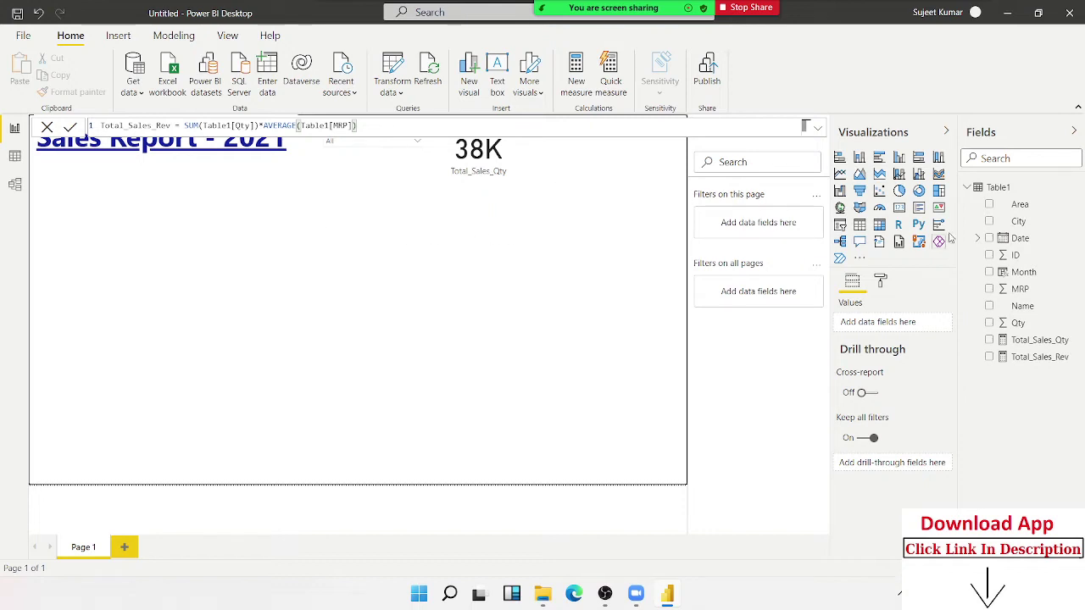
Add a second card showing Total_Sales_Rev as 1.94M and shrink it
{"action": "left_click", "coordinate": [900, 210]}
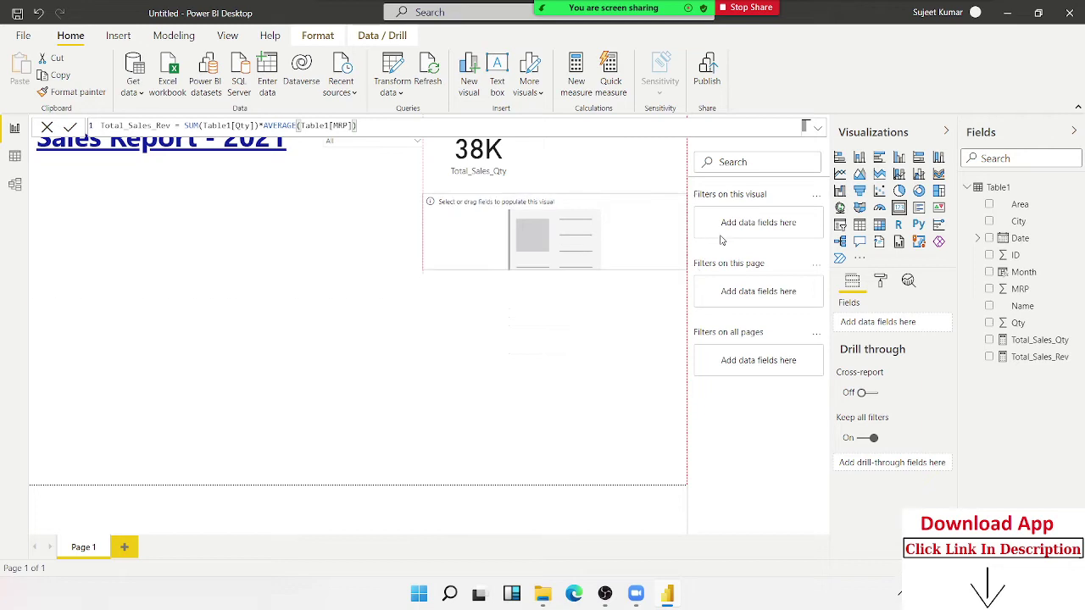
{"action": "left_click_drag", "start_coordinate": [1039, 357], "coordinate": [593, 254]}
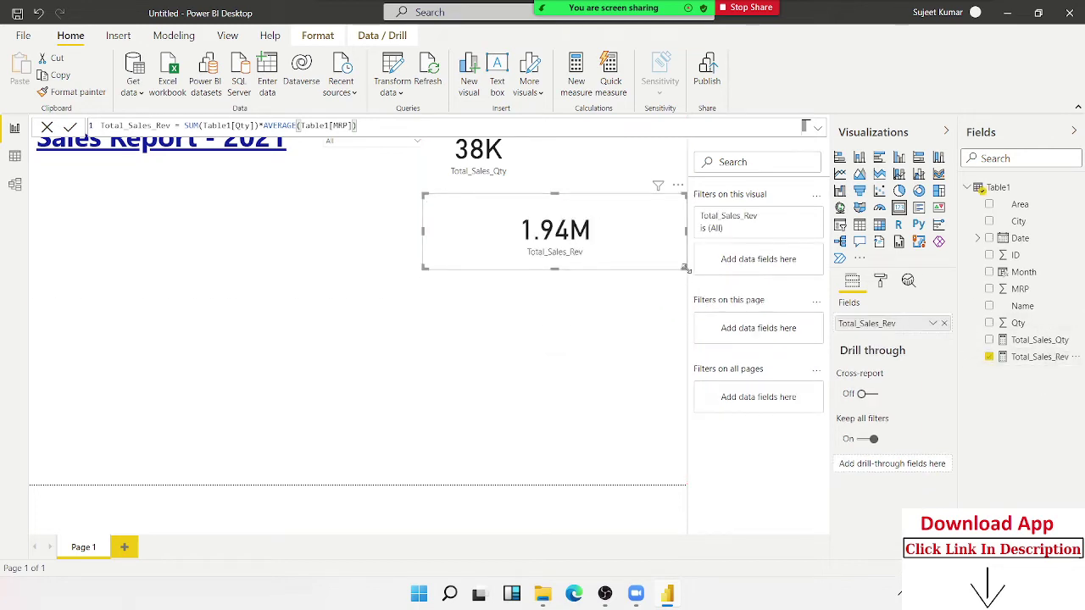
{"action": "mouse_move", "coordinate": [684, 268]}
{"action": "left_mouse_down"}
{"action": "mouse_move", "coordinate": [531, 242]}
{"action": "mouse_move", "coordinate": [650, 183]}
{"action": "mouse_move", "coordinate": [651, 168]}
{"action": "mouse_move", "coordinate": [651, 178]}
{"action": "left_mouse_up"}
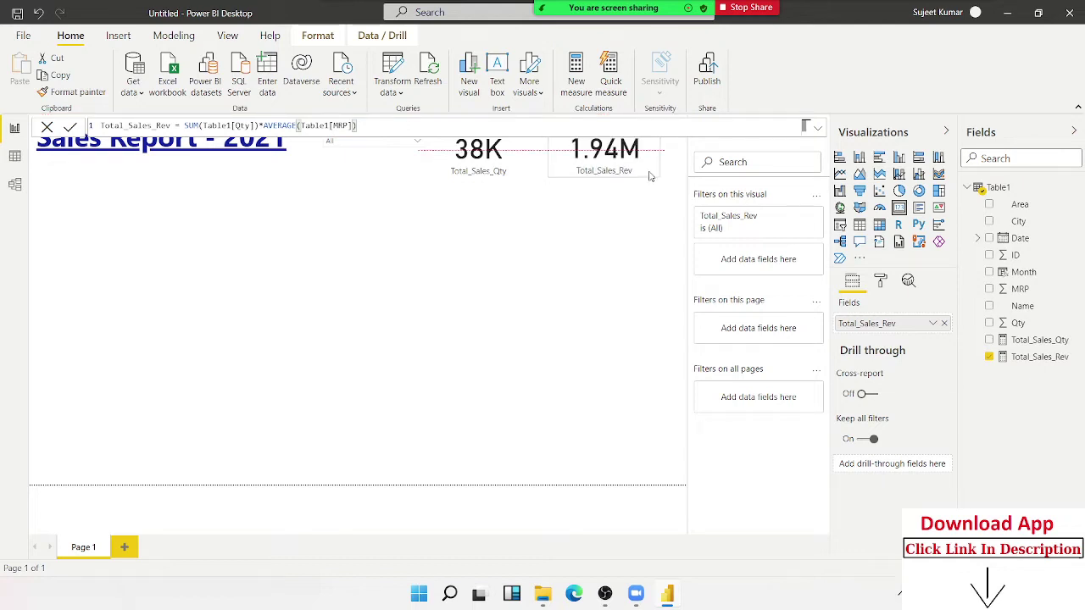
{"action": "left_click", "coordinate": [469, 239]}
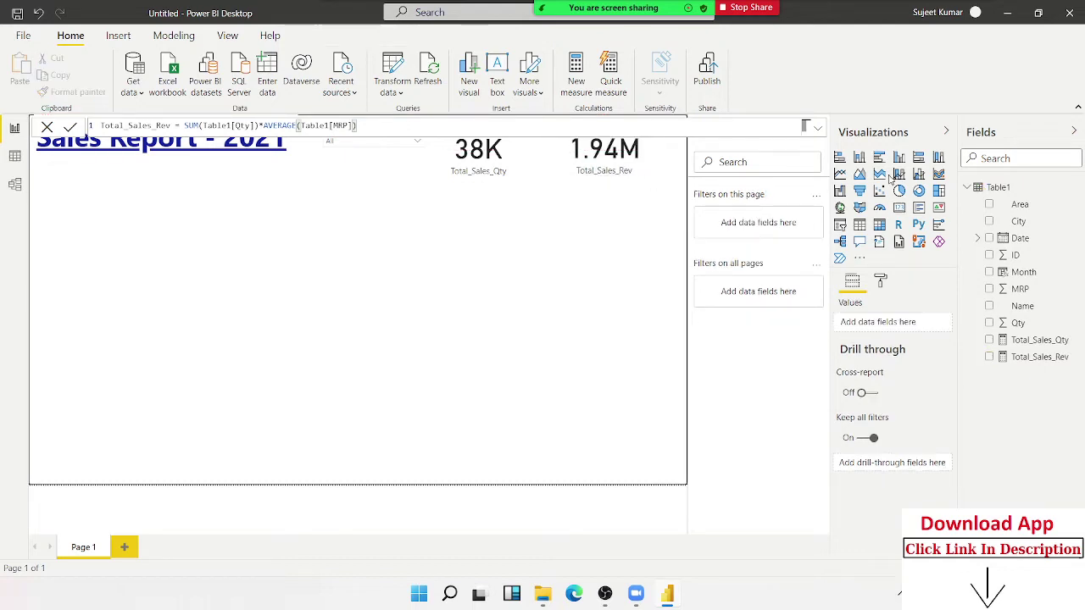
{"action": "left_click", "coordinate": [1021, 238]}
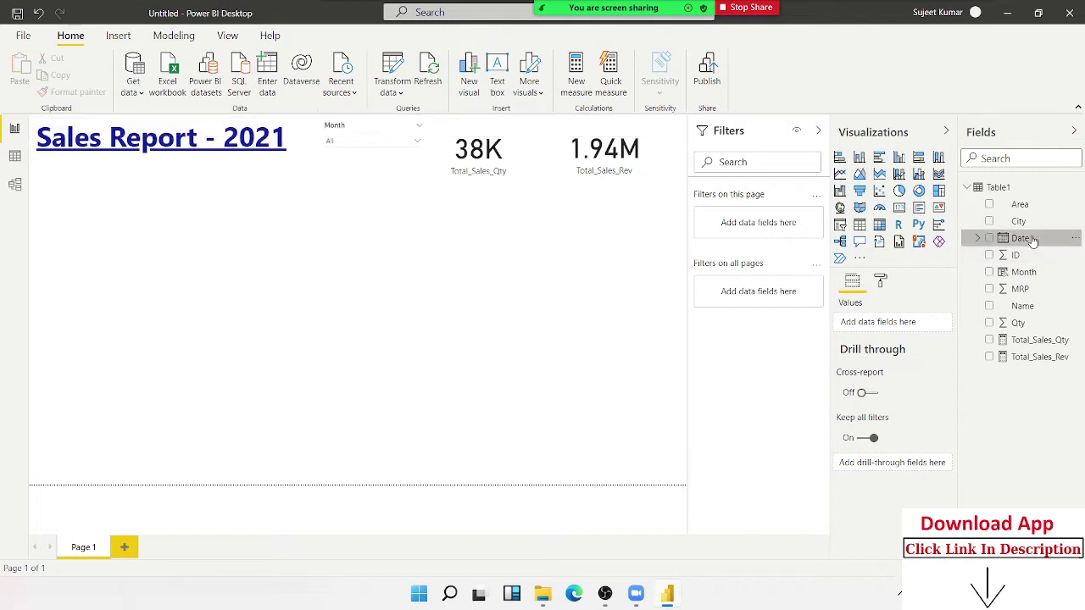
Resize and move the 38K card so it lines up with the 1.94M card
{"action": "left_click", "coordinate": [502, 177]}
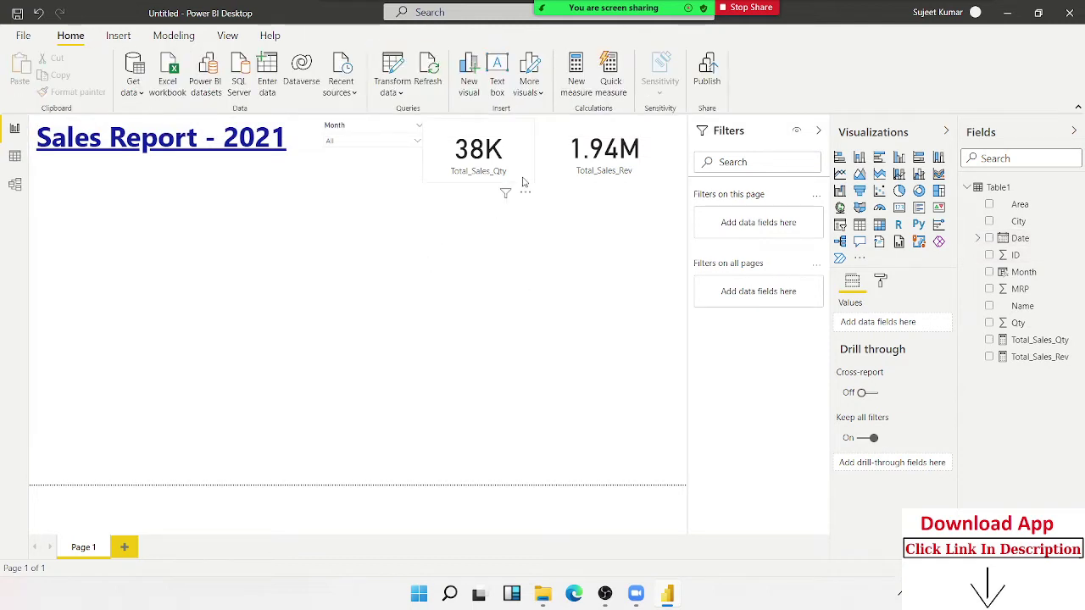
{"action": "mouse_move", "coordinate": [520, 182]}
{"action": "left_mouse_down"}
{"action": "mouse_move", "coordinate": [523, 166]}
{"action": "mouse_move", "coordinate": [519, 180]}
{"action": "left_mouse_up"}
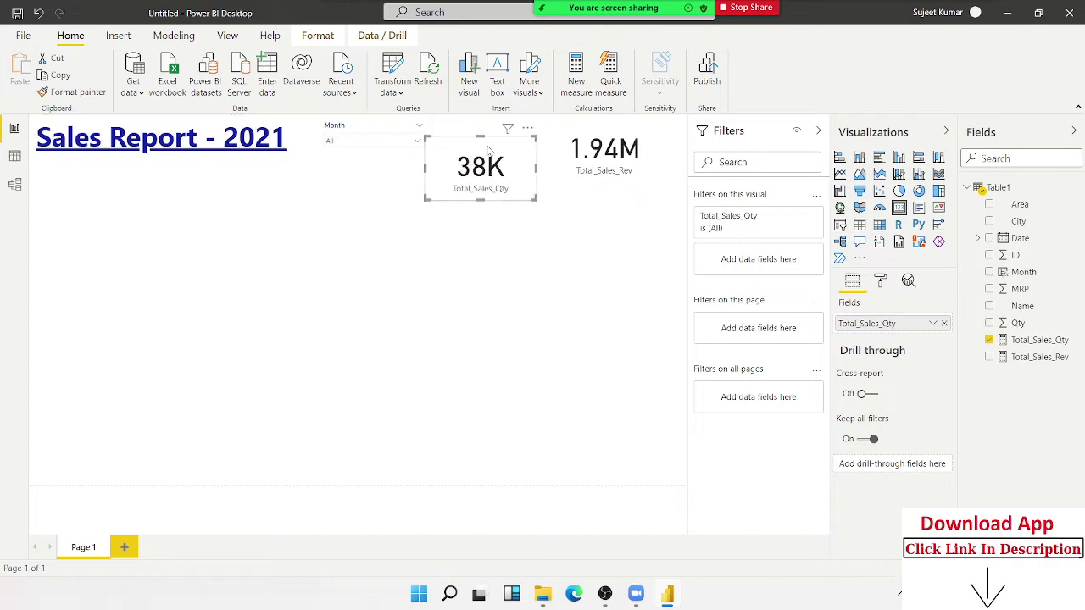
{"action": "left_click_drag", "start_coordinate": [480, 137], "coordinate": [480, 157]}
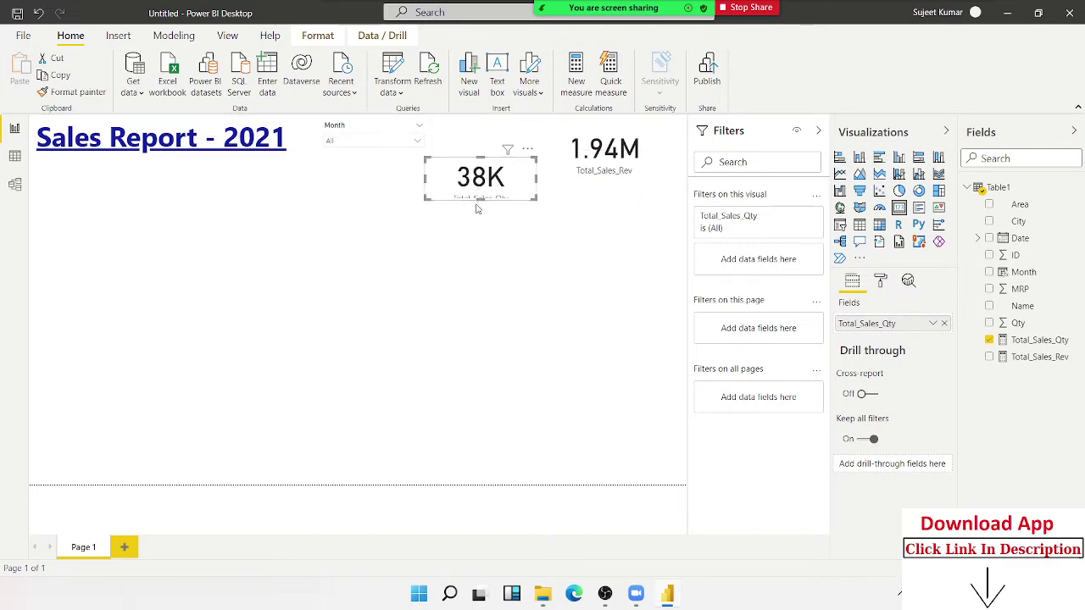
{"action": "mouse_move", "coordinate": [476, 208]}
{"action": "left_mouse_down"}
{"action": "mouse_move", "coordinate": [522, 177]}
{"action": "mouse_move", "coordinate": [521, 162]}
{"action": "mouse_move", "coordinate": [562, 153]}
{"action": "left_mouse_up"}
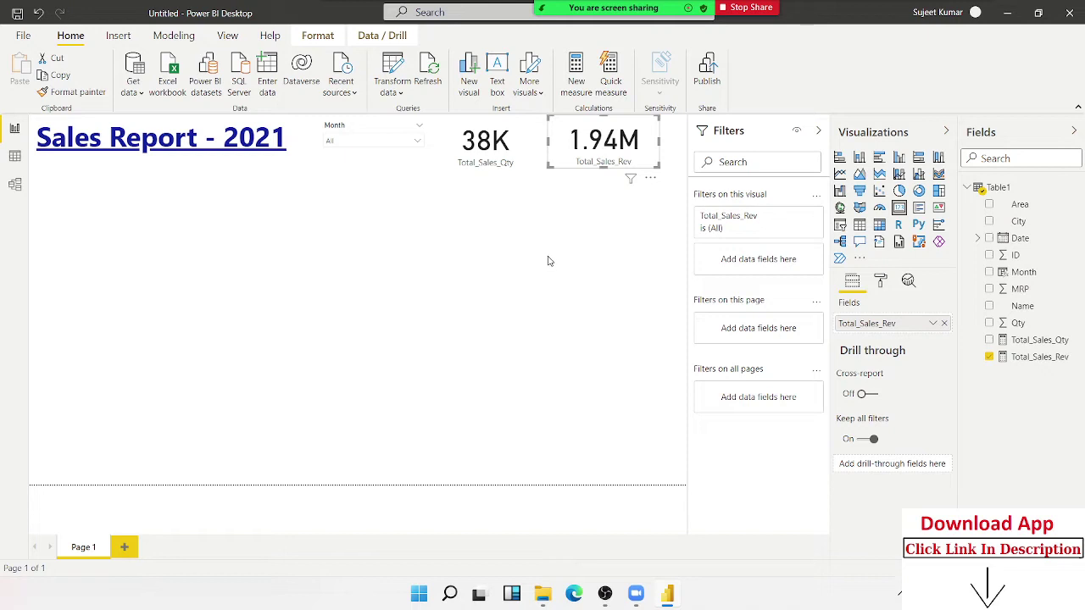
{"action": "left_click", "coordinate": [419, 253]}
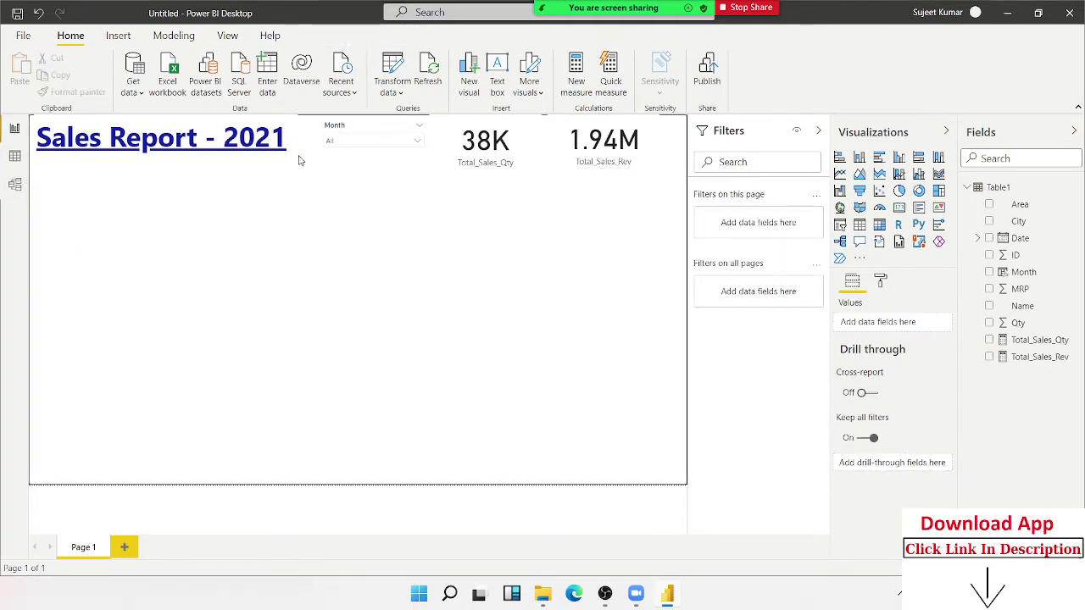
{"action": "left_click", "coordinate": [118, 35]}
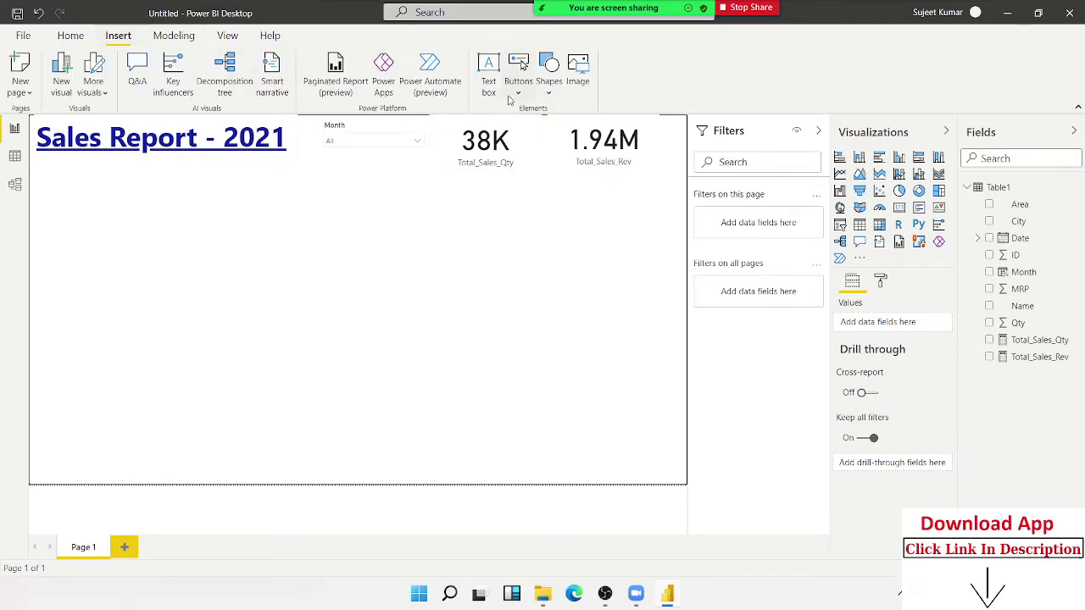
Insert a line shape and stretch it across the page just beneath the title and cards
{"action": "left_click", "coordinate": [547, 93]}
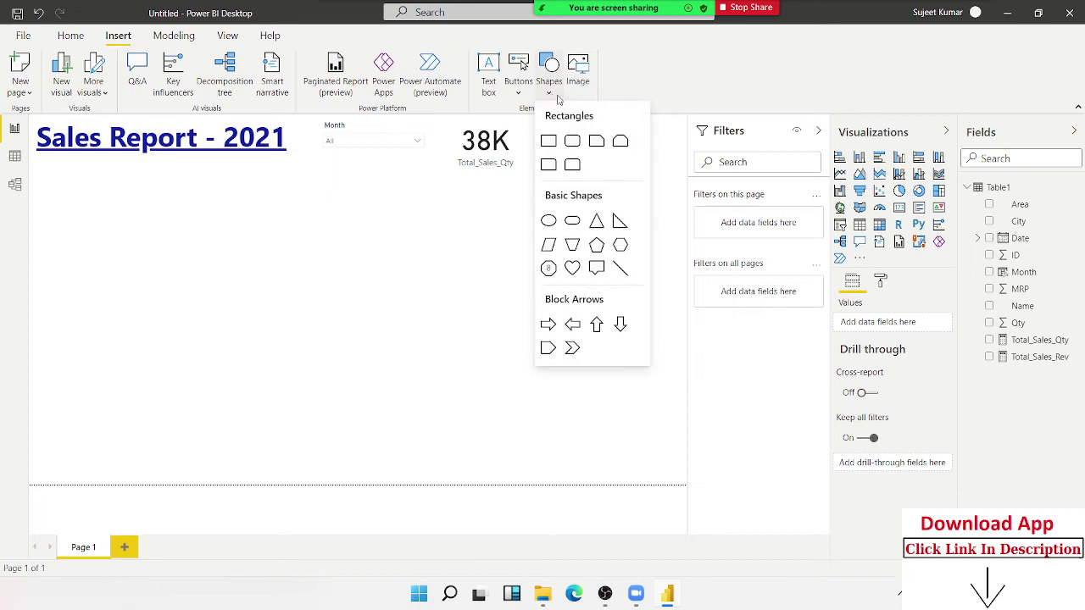
{"action": "left_click", "coordinate": [624, 273]}
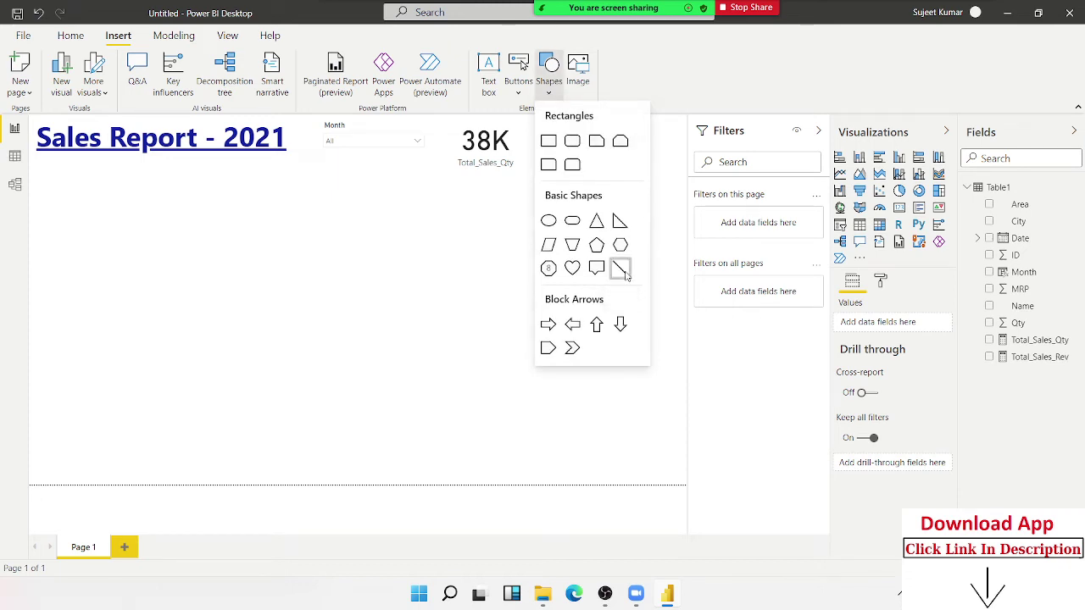
{"action": "left_click_drag", "start_coordinate": [102, 229], "coordinate": [109, 132]}
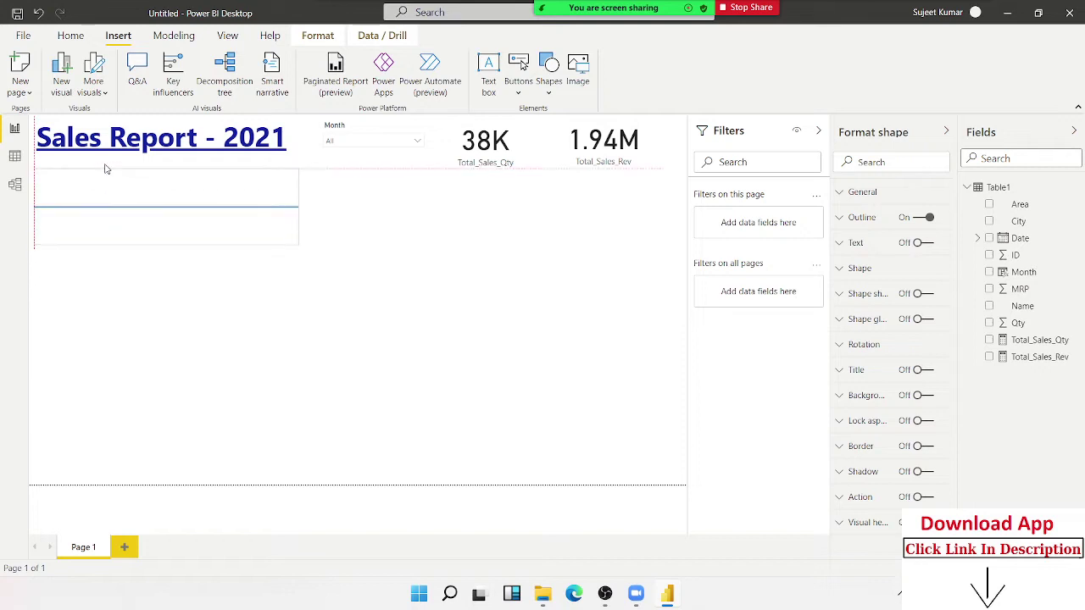
{"action": "left_click_drag", "start_coordinate": [108, 131], "coordinate": [103, 139]}
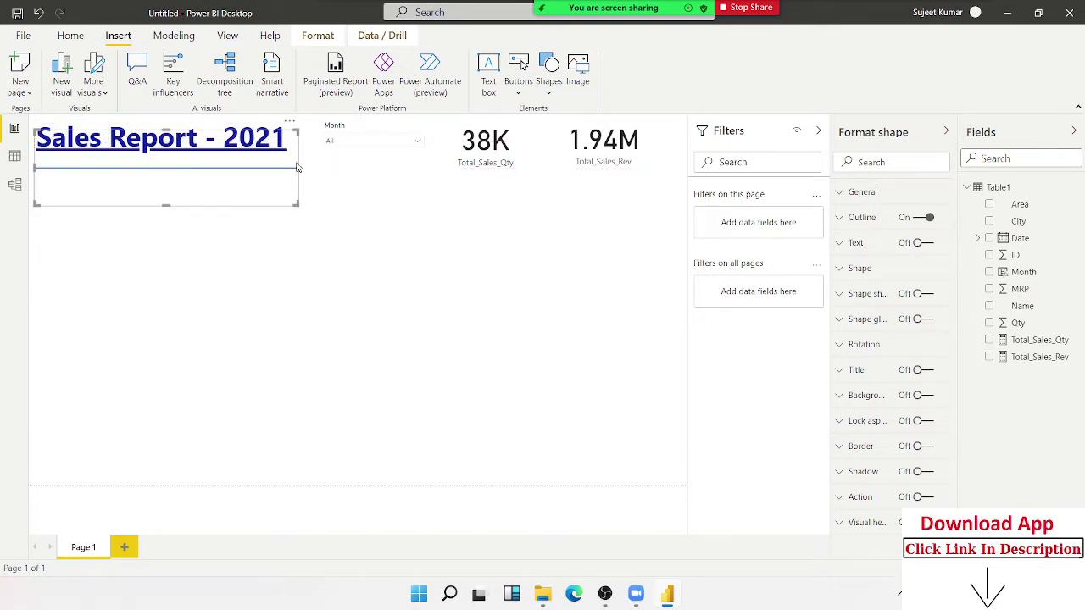
{"action": "left_click_drag", "start_coordinate": [298, 168], "coordinate": [685, 169]}
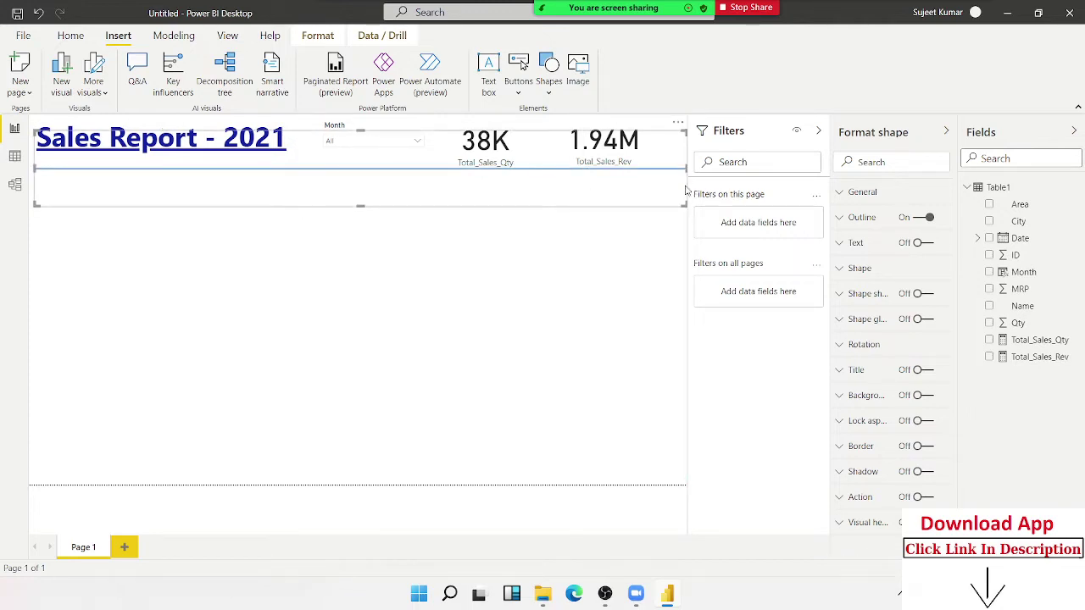
{"action": "key", "text": "Down"}
{"action": "key", "text": "Down"}
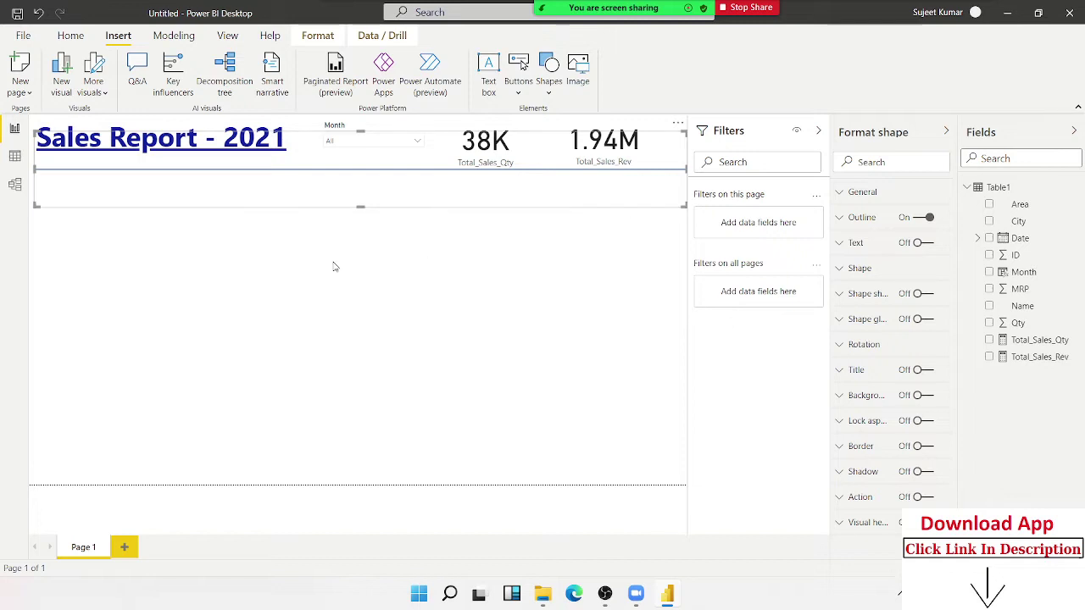
{"action": "left_click", "coordinate": [351, 258]}
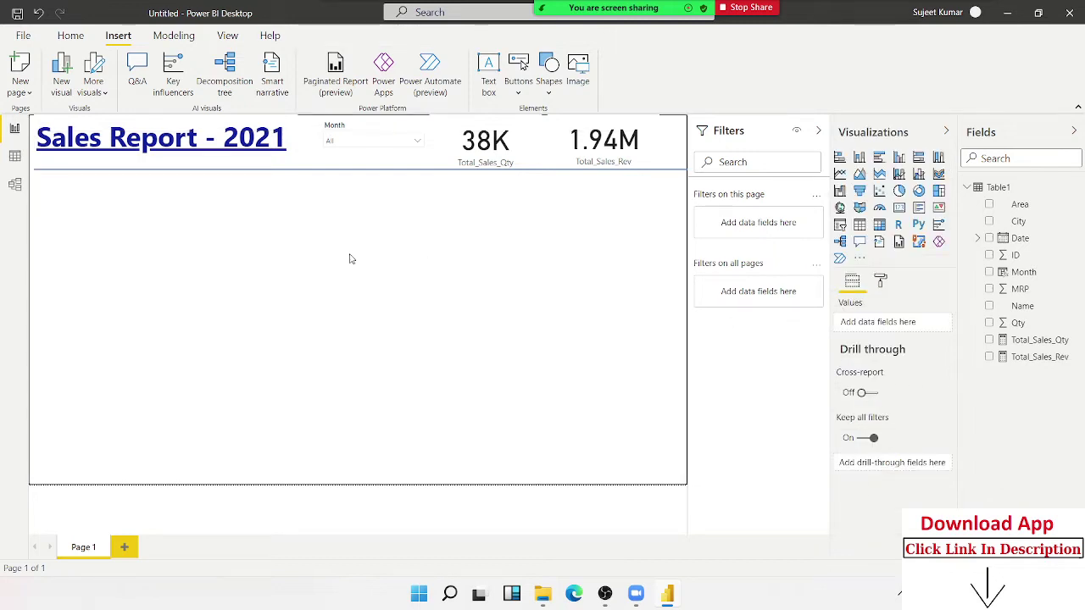
{"action": "left_click", "coordinate": [36, 180]}
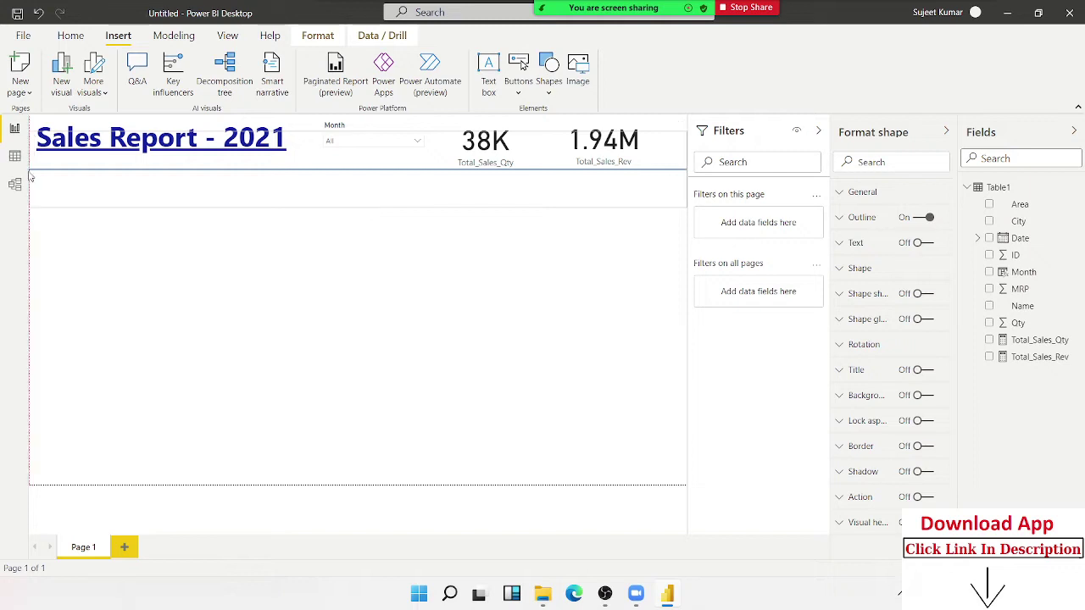
{"action": "left_click", "coordinate": [291, 300]}
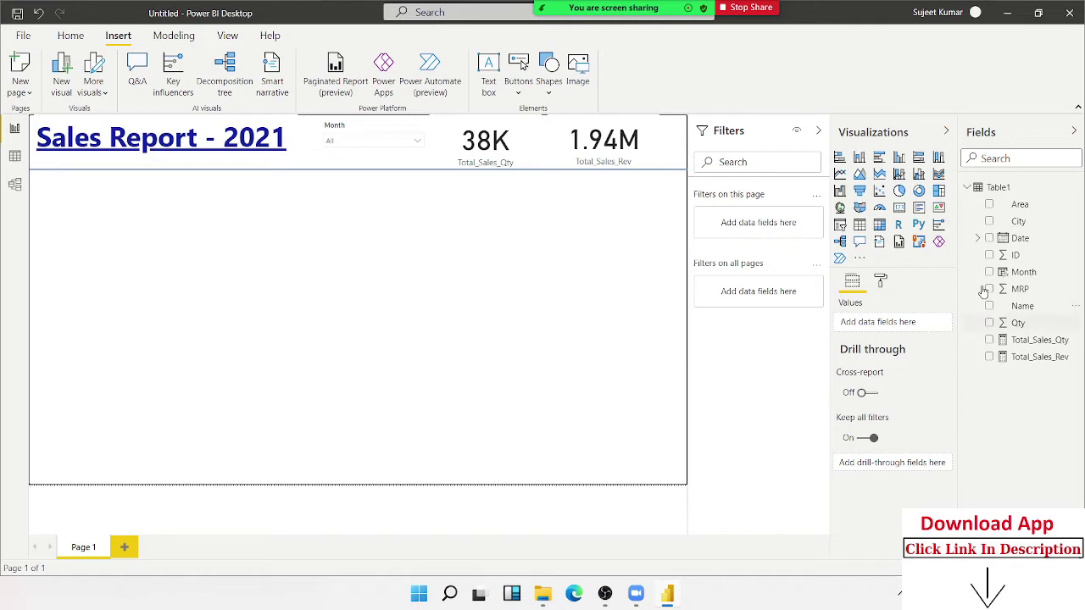
Add a clustered column chart under the header with Name on the axis and Qty as values
{"action": "left_click", "coordinate": [1022, 306]}
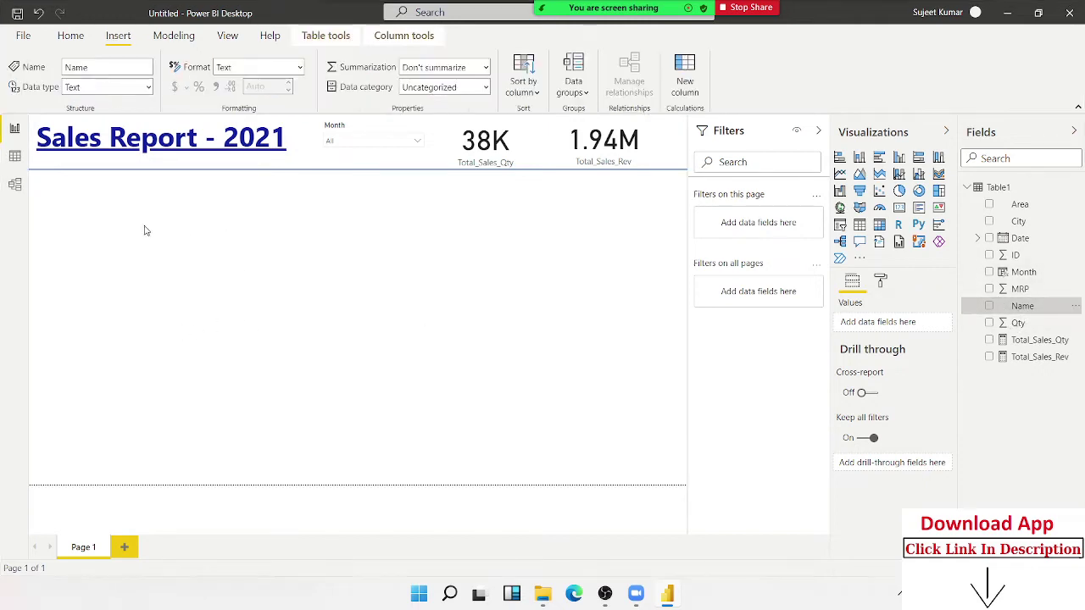
{"action": "left_click", "coordinate": [155, 273]}
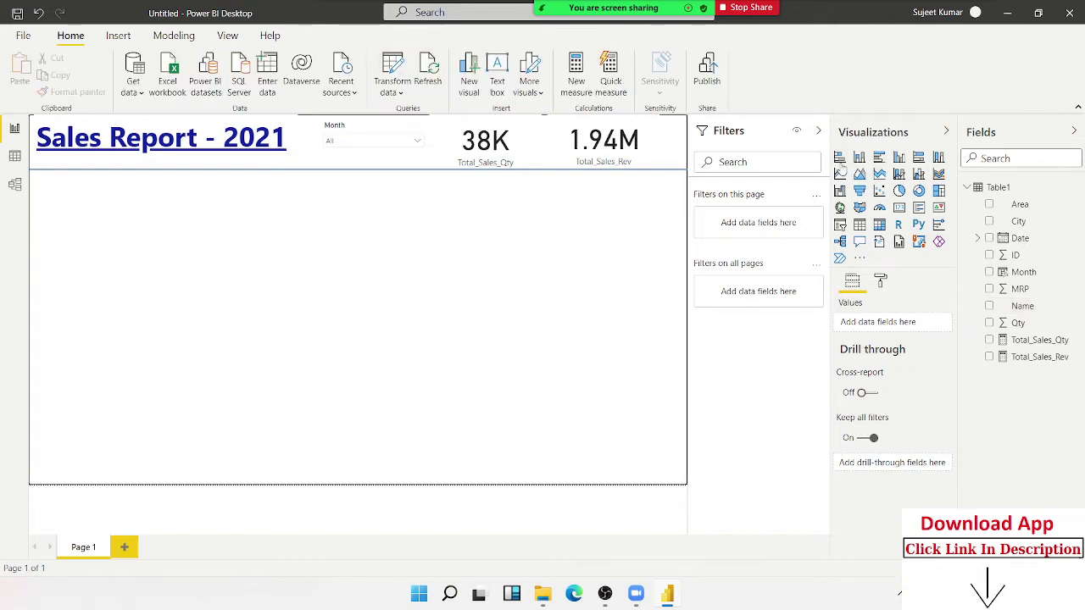
{"action": "left_click", "coordinate": [898, 157]}
{"action": "left_click_drag", "start_coordinate": [334, 271], "coordinate": [280, 197]}
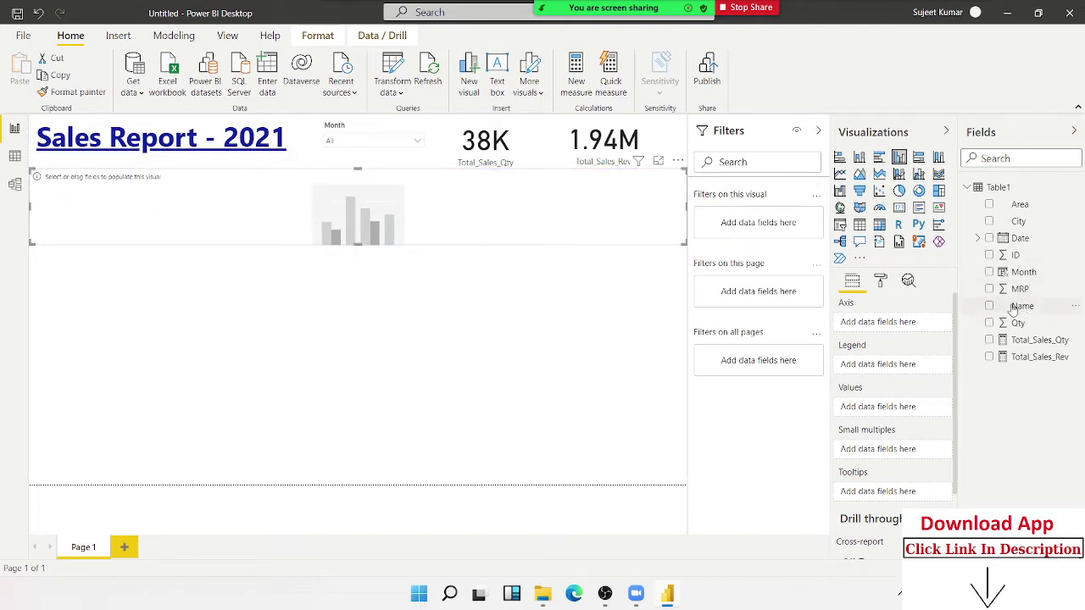
{"action": "left_click_drag", "start_coordinate": [1022, 306], "coordinate": [1063, 358]}
{"action": "left_click_drag", "start_coordinate": [1018, 323], "coordinate": [437, 199]}
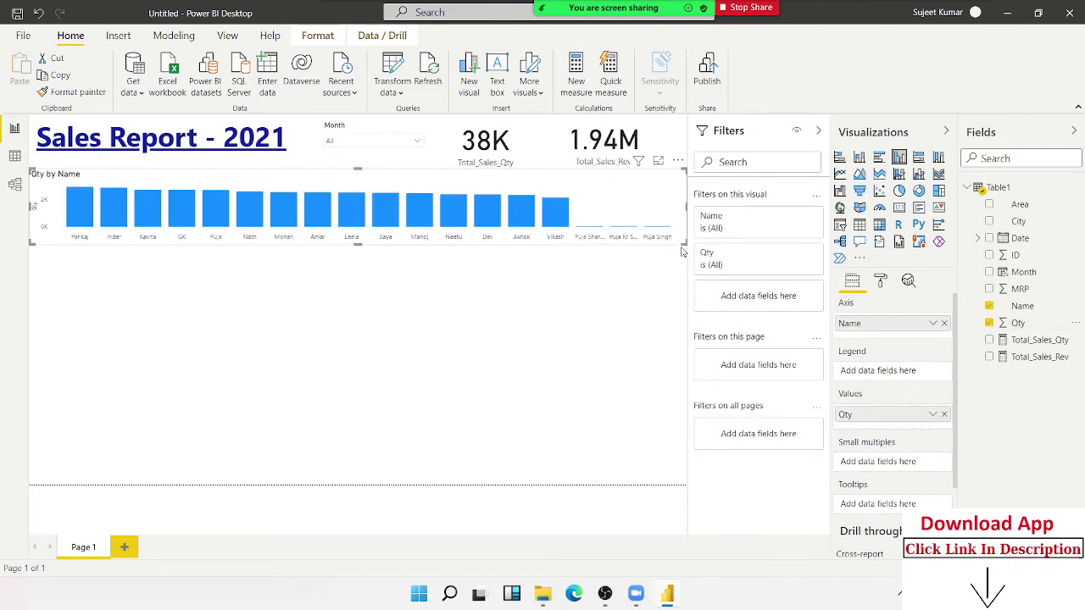
Shrink the Qty by Name chart into the upper left and nudge it slightly lower
{"action": "left_click_drag", "start_coordinate": [682, 245], "coordinate": [235, 289]}
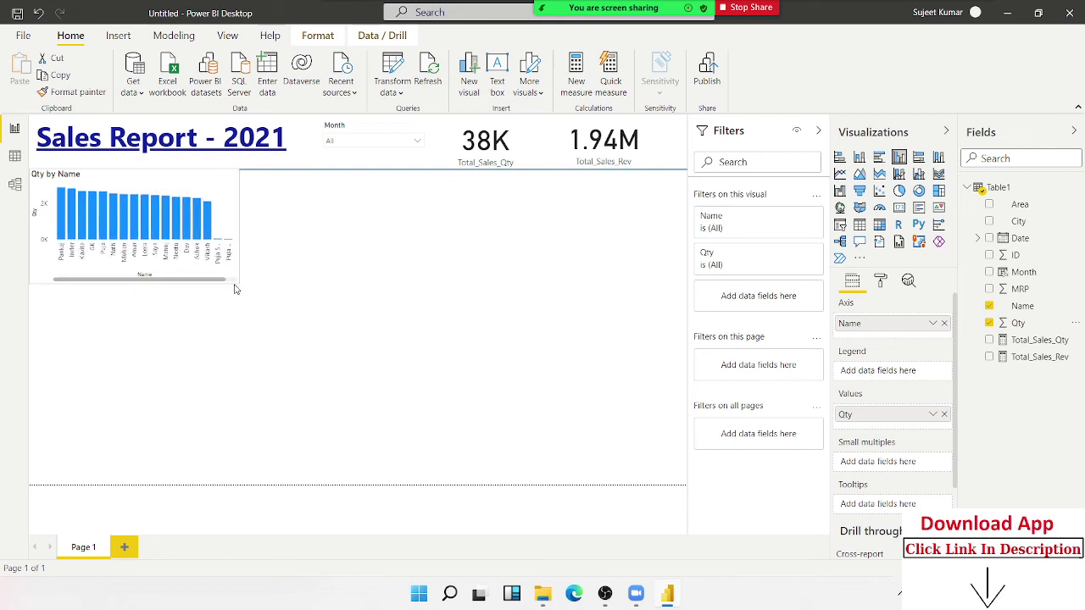
{"action": "left_click", "coordinate": [259, 349]}
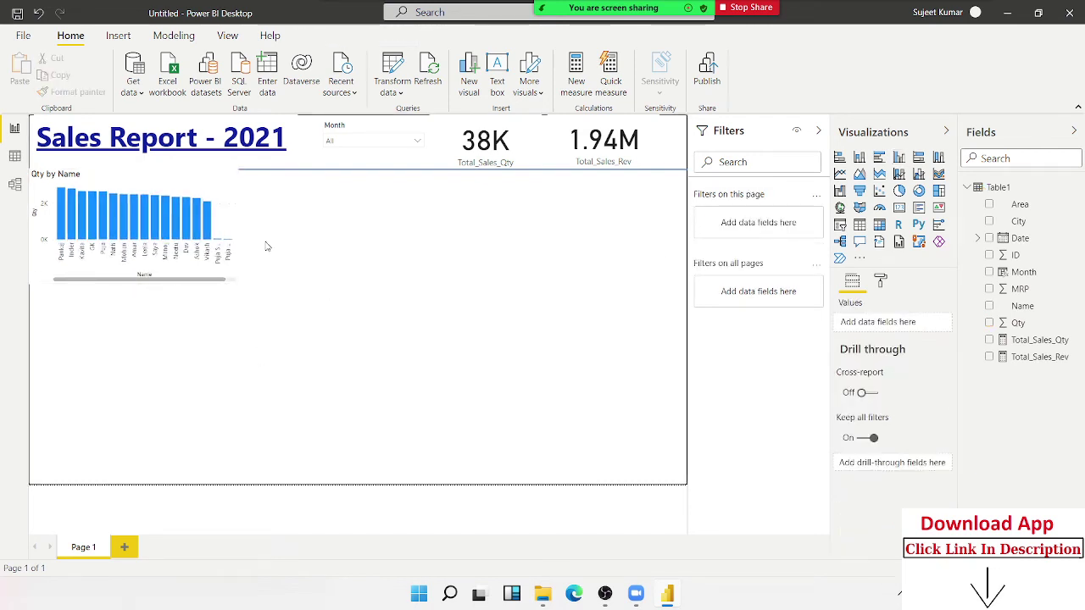
{"action": "left_click", "coordinate": [138, 205]}
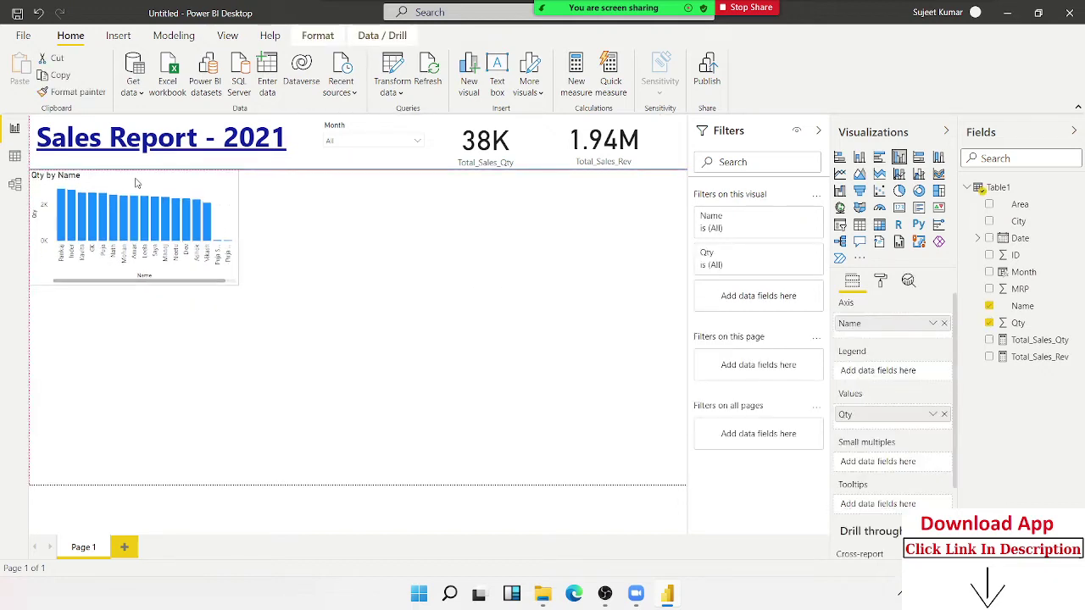
{"action": "left_click_drag", "start_coordinate": [136, 185], "coordinate": [136, 179]}
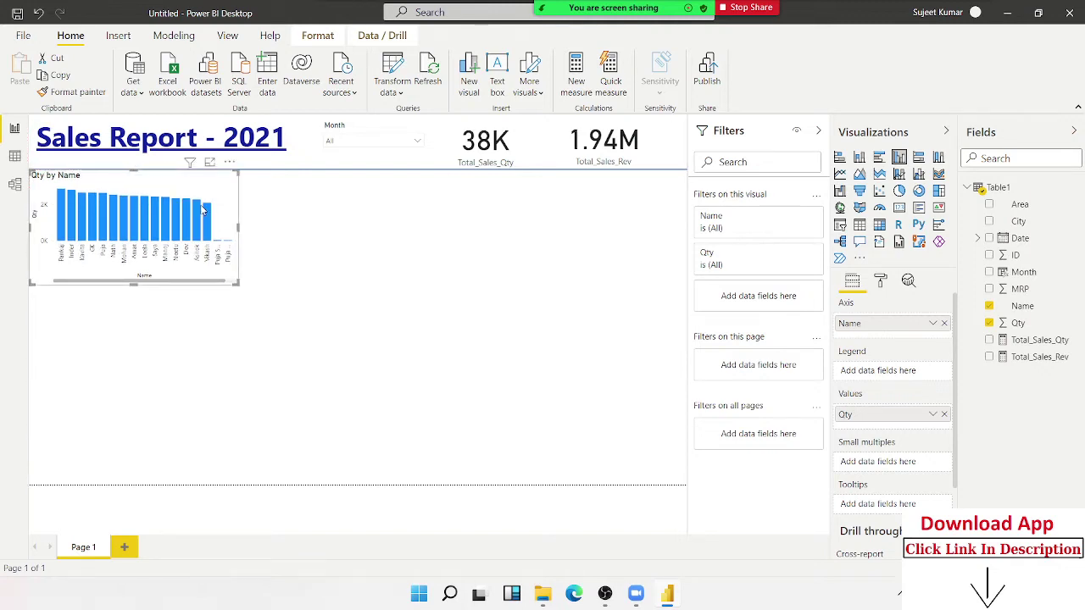
{"action": "key", "text": "Down"}
{"action": "key", "text": "Down"}
{"action": "key", "text": "Down"}
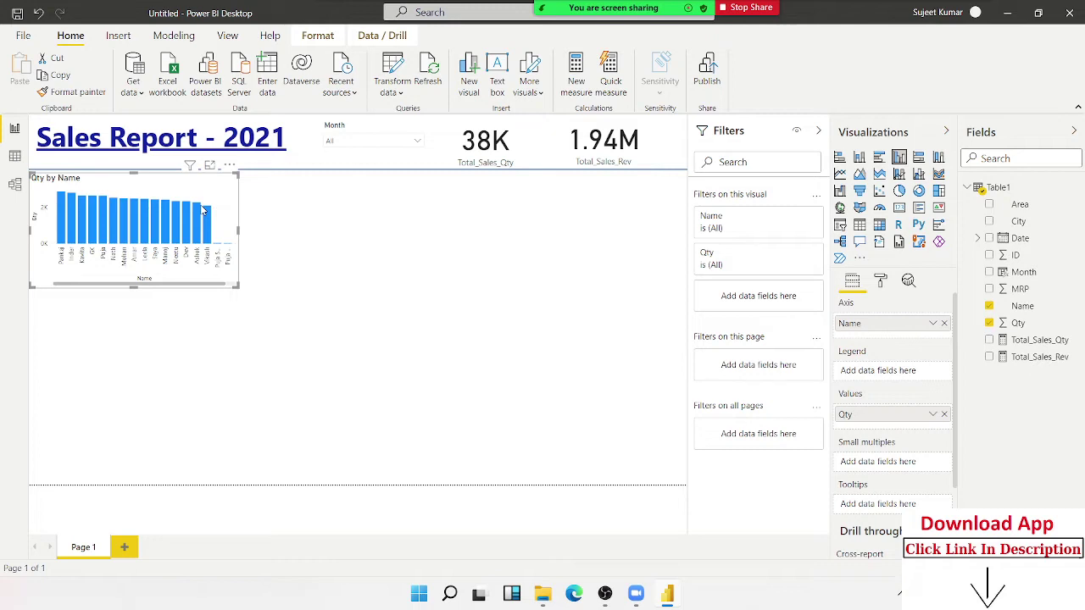
Turn on data labels for the Qty by Name chart and widen it slightly
{"action": "left_click", "coordinate": [881, 282]}
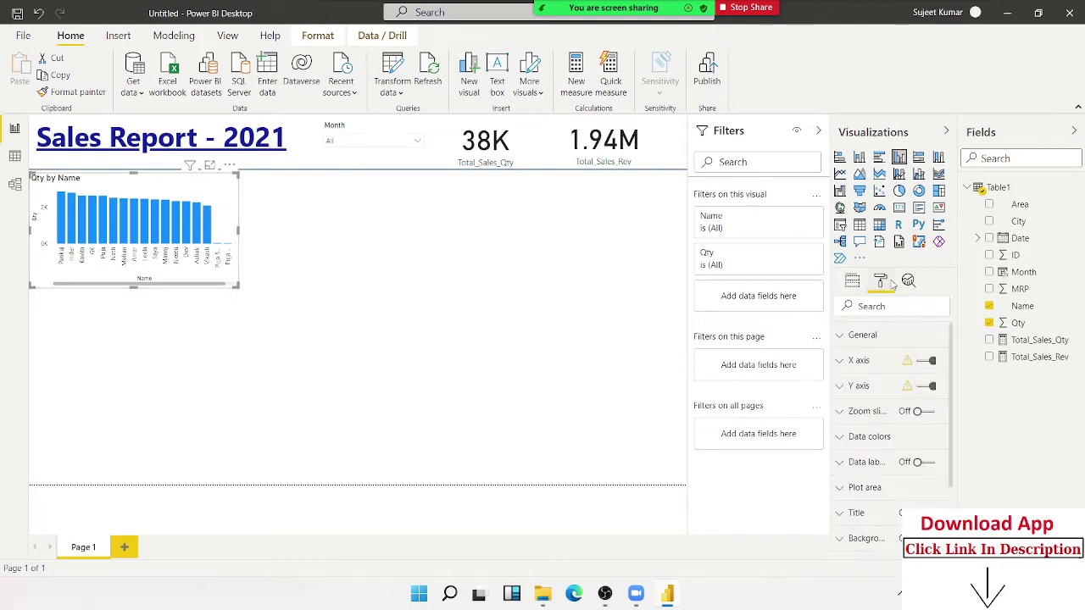
{"action": "left_click", "coordinate": [924, 463]}
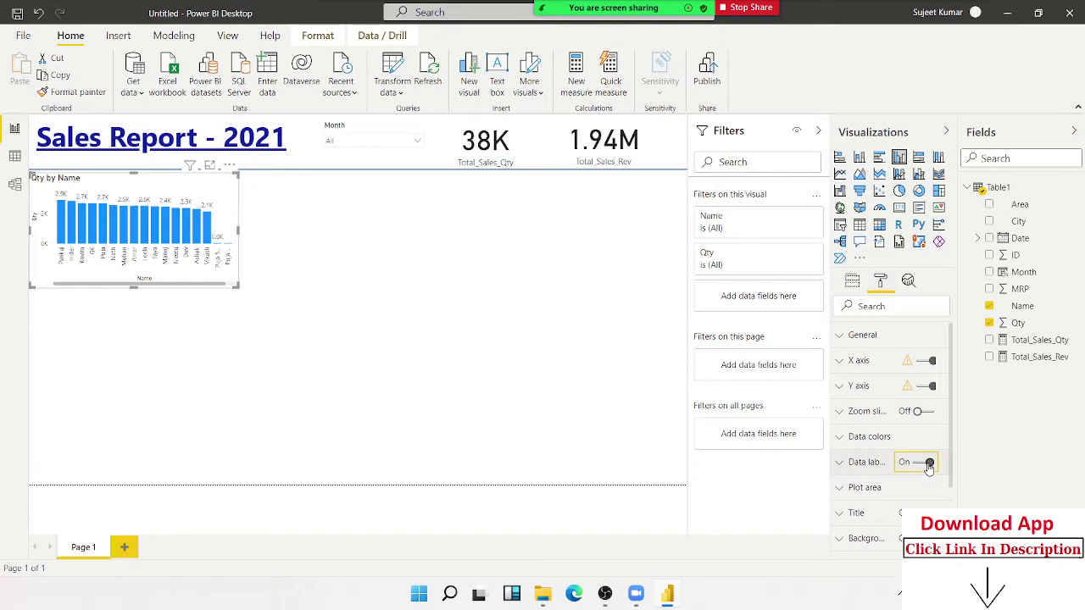
{"action": "left_click", "coordinate": [369, 311]}
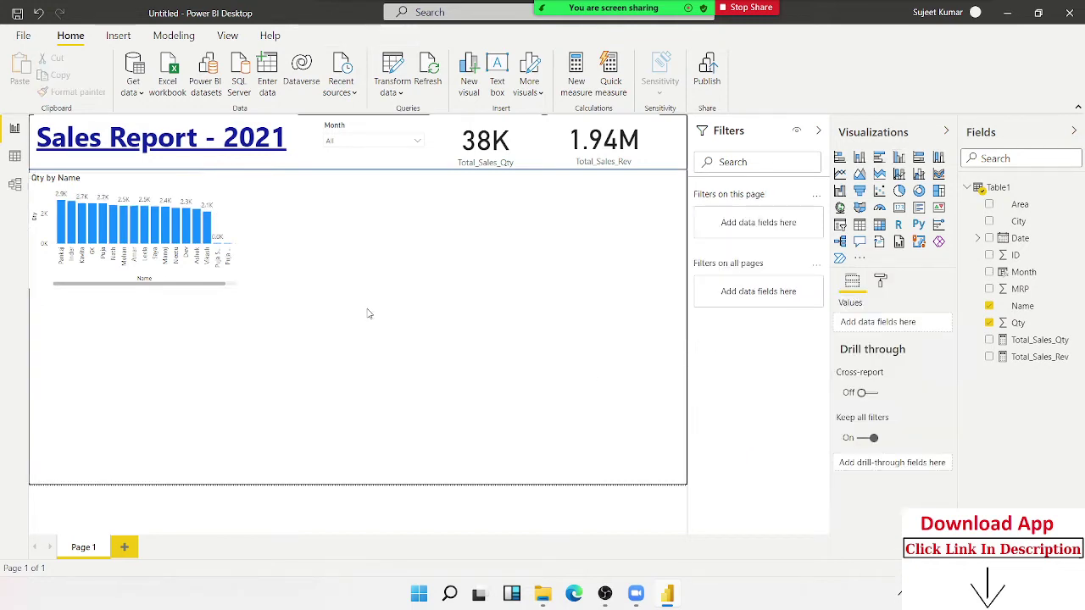
{"action": "left_click", "coordinate": [236, 281]}
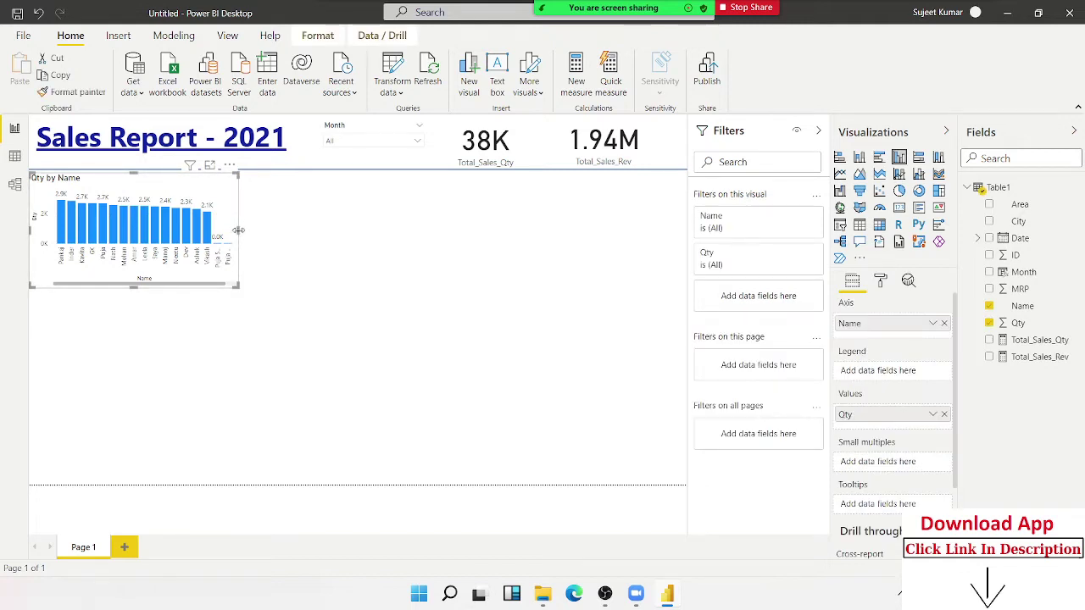
{"action": "left_click_drag", "start_coordinate": [242, 236], "coordinate": [256, 239]}
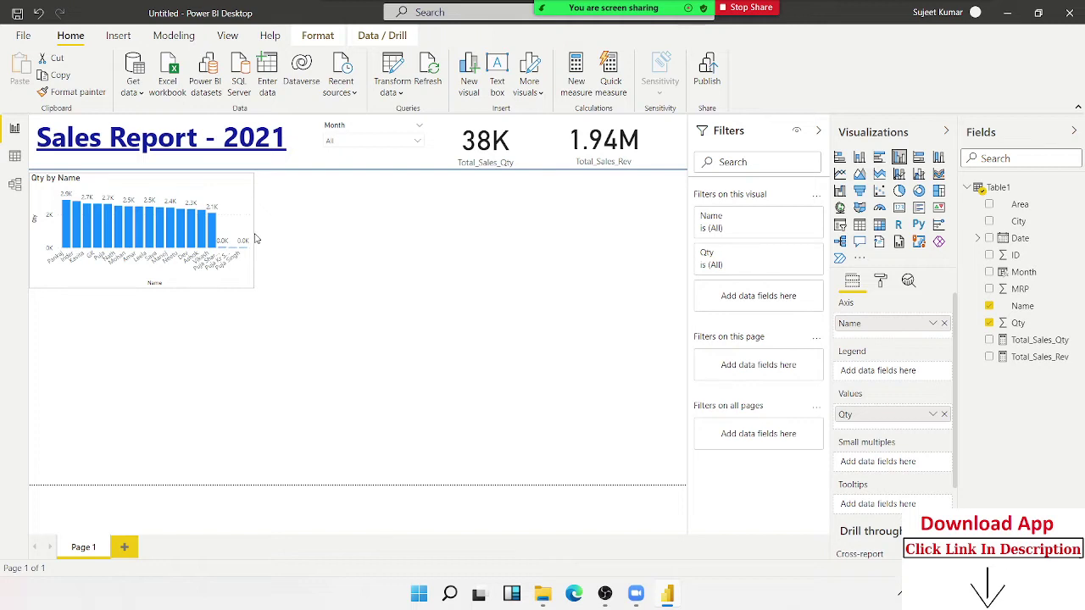
{"action": "left_click", "coordinate": [290, 327]}
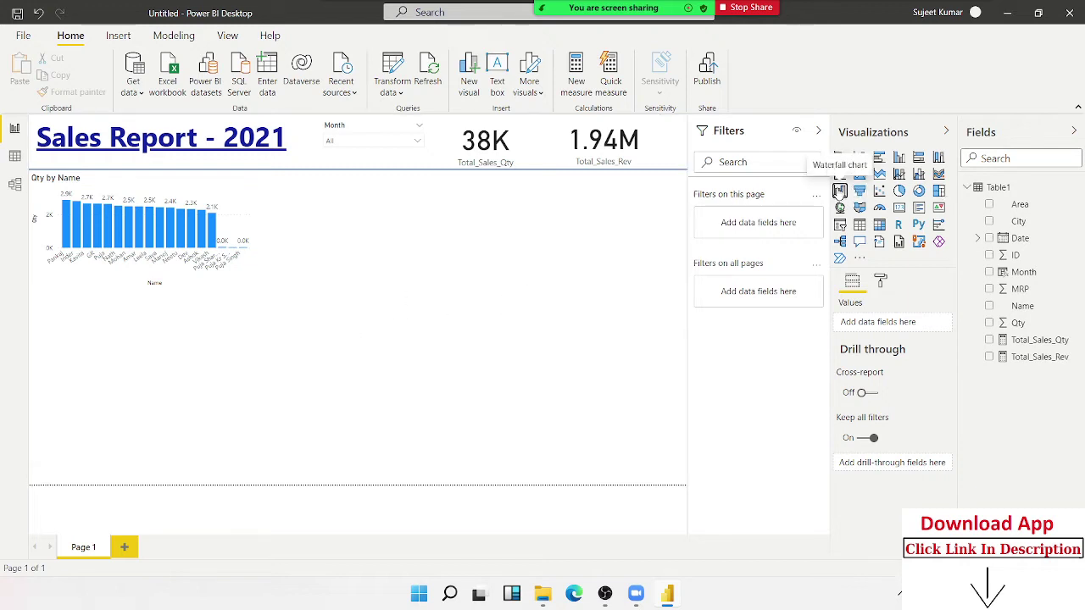
Place a waterfall chart beside the column chart with Month as category and Qty as values
{"action": "left_click", "coordinate": [840, 191]}
{"action": "mouse_move", "coordinate": [193, 373]}
{"action": "left_mouse_down"}
{"action": "mouse_move", "coordinate": [459, 313]}
{"action": "mouse_move", "coordinate": [438, 229]}
{"action": "left_mouse_up"}
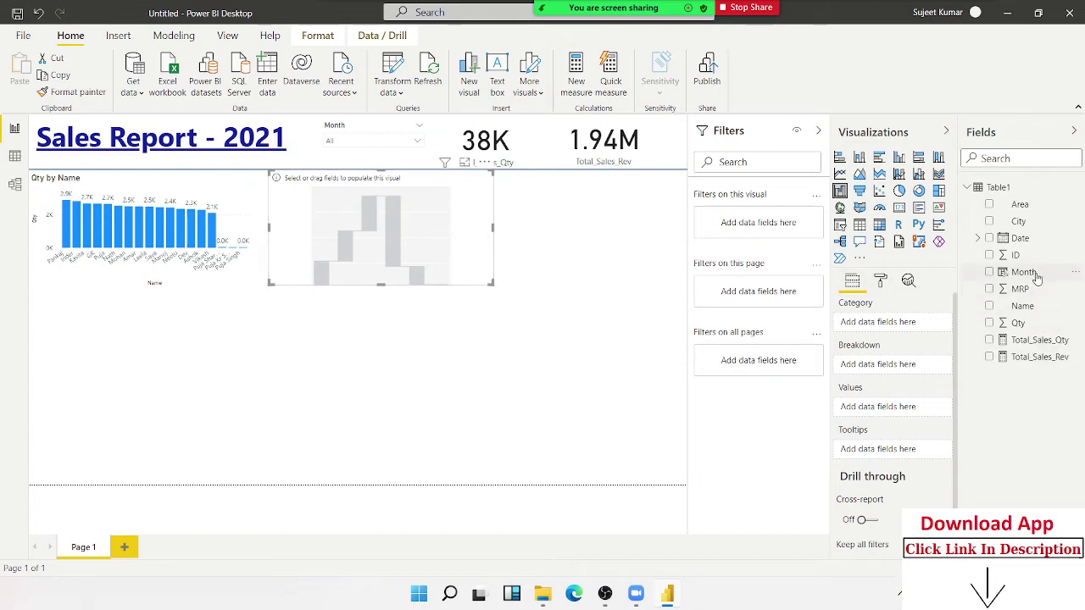
{"action": "left_click_drag", "start_coordinate": [1023, 272], "coordinate": [458, 231]}
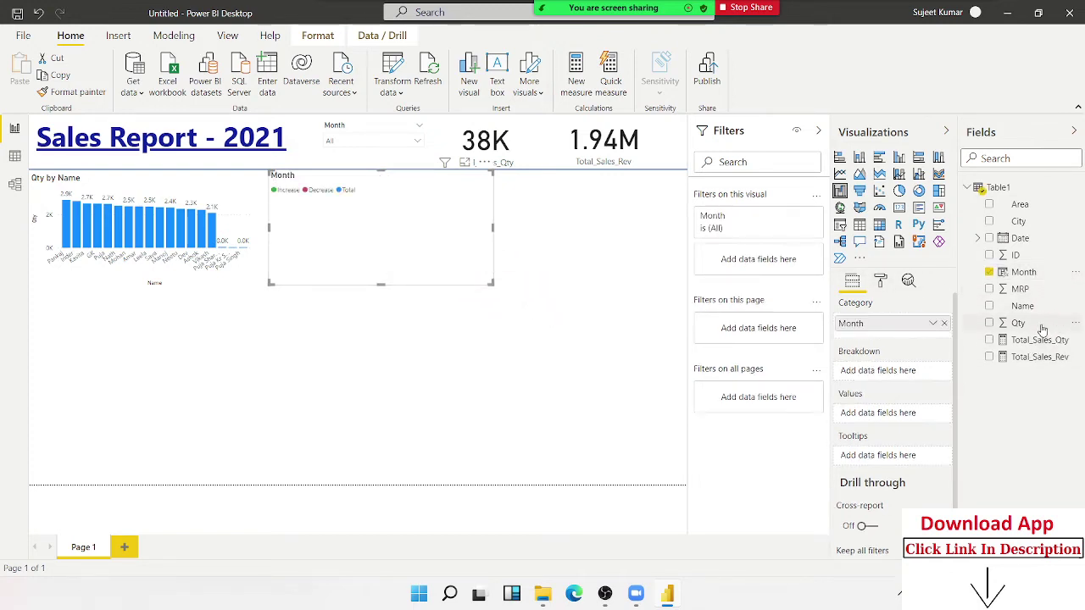
{"action": "left_click_drag", "start_coordinate": [1042, 329], "coordinate": [447, 253]}
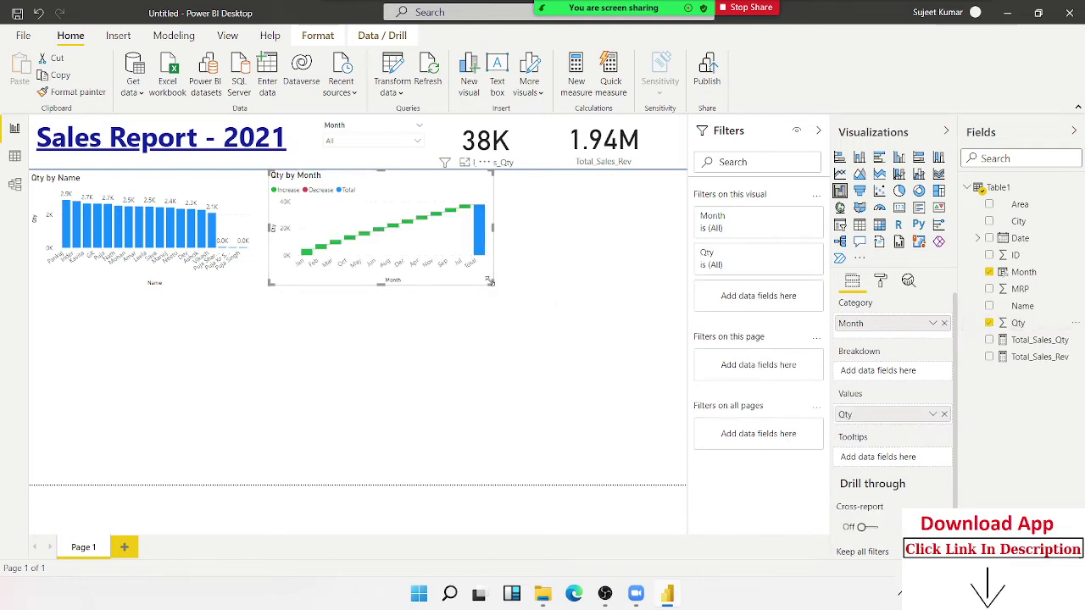
{"action": "left_click_drag", "start_coordinate": [490, 281], "coordinate": [503, 299]}
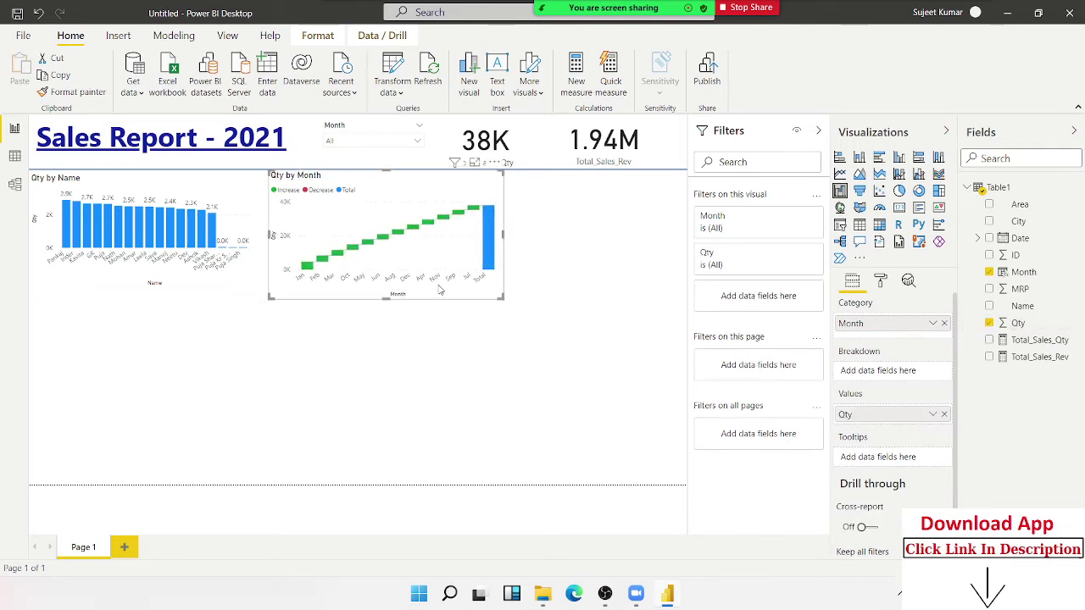
{"action": "left_click_drag", "start_coordinate": [440, 290], "coordinate": [442, 289]}
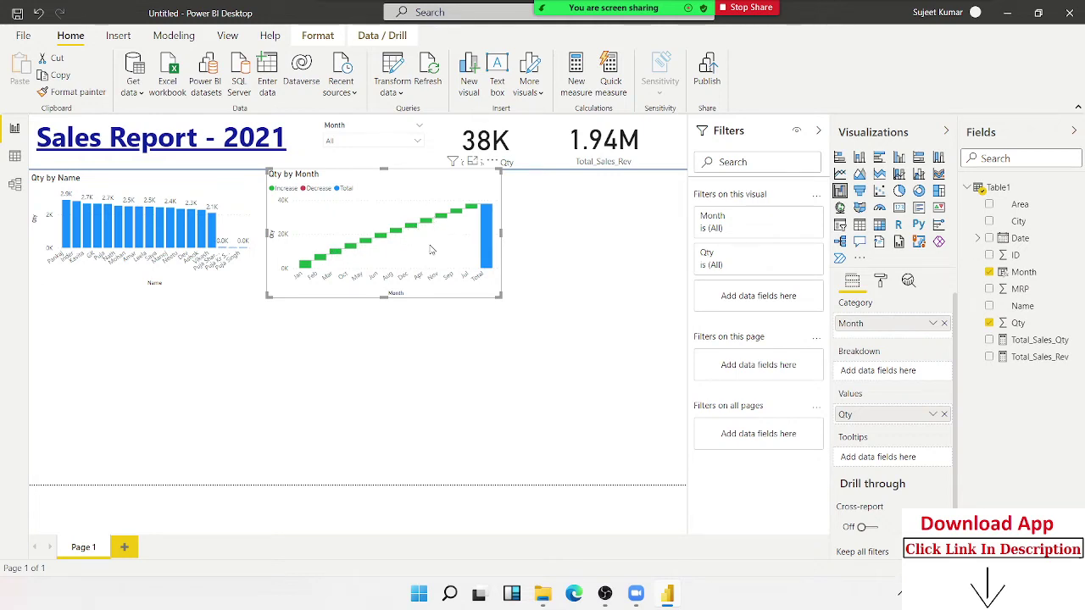
{"action": "left_click", "coordinate": [377, 345]}
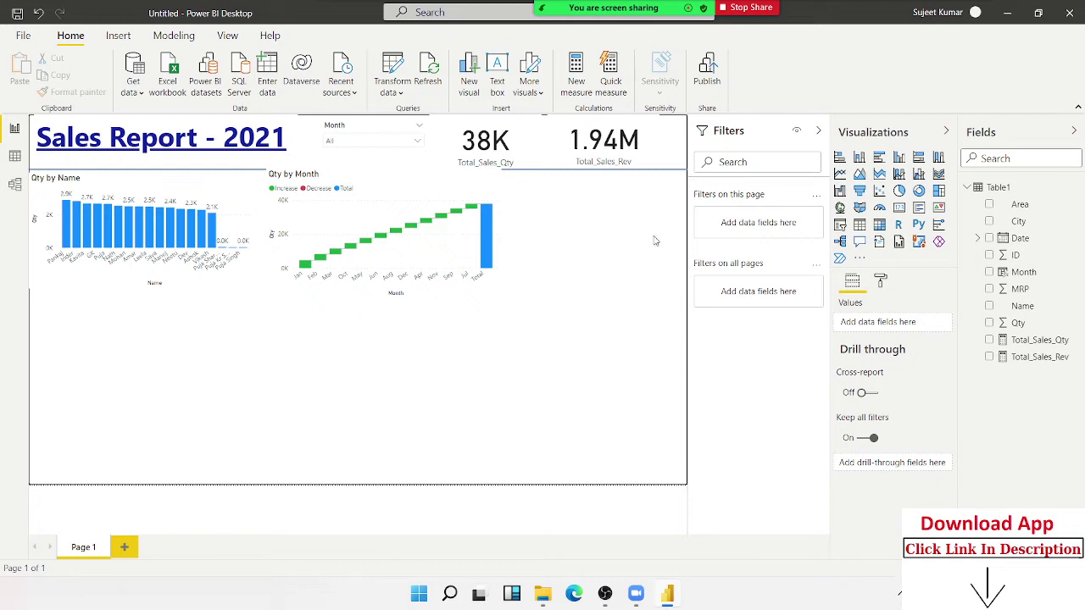
Add a pie chart right of the waterfall with Area as legend and Qty as values
{"action": "left_click", "coordinate": [898, 190]}
{"action": "left_click_drag", "start_coordinate": [141, 373], "coordinate": [573, 243]}
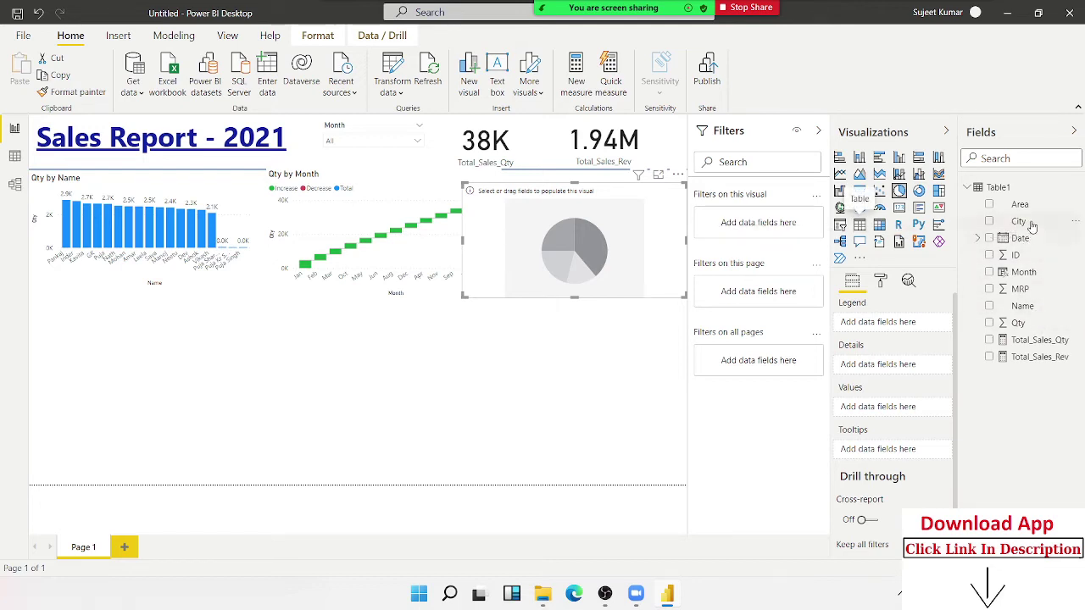
{"action": "mouse_move", "coordinate": [1019, 204]}
{"action": "left_mouse_down"}
{"action": "mouse_move", "coordinate": [937, 242]}
{"action": "mouse_move", "coordinate": [638, 260]}
{"action": "left_mouse_up"}
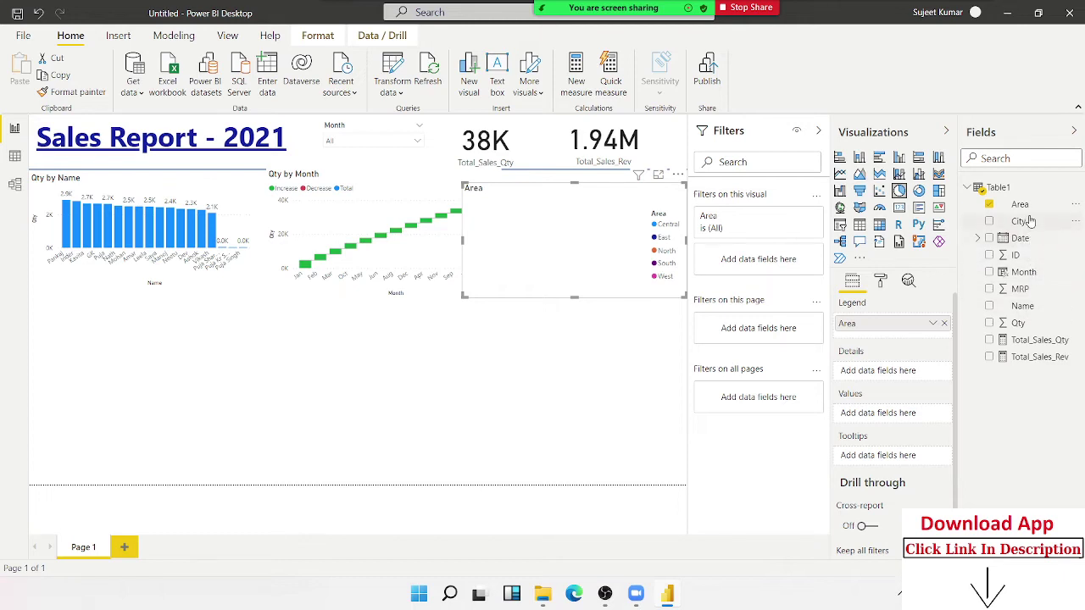
{"action": "left_click_drag", "start_coordinate": [1018, 322], "coordinate": [541, 282]}
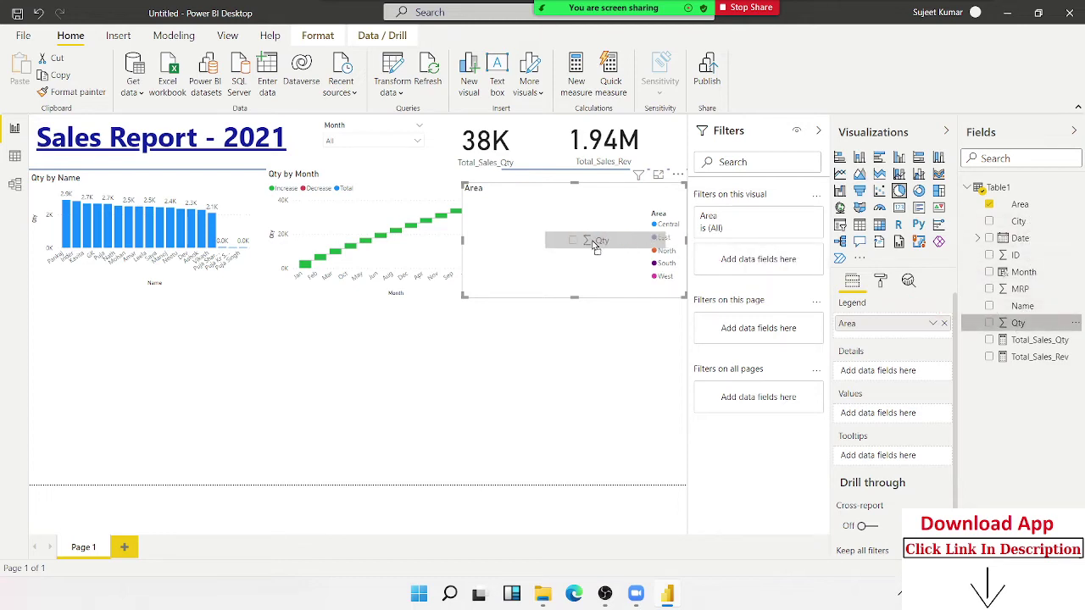
{"action": "left_click_drag", "start_coordinate": [462, 295], "coordinate": [497, 301]}
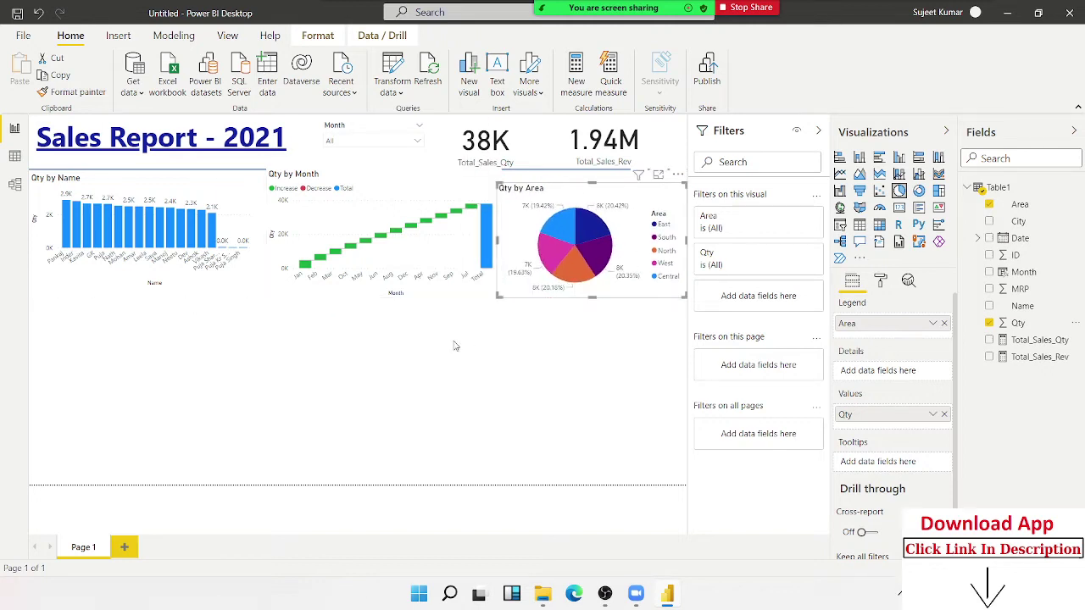
{"action": "left_click", "coordinate": [410, 366]}
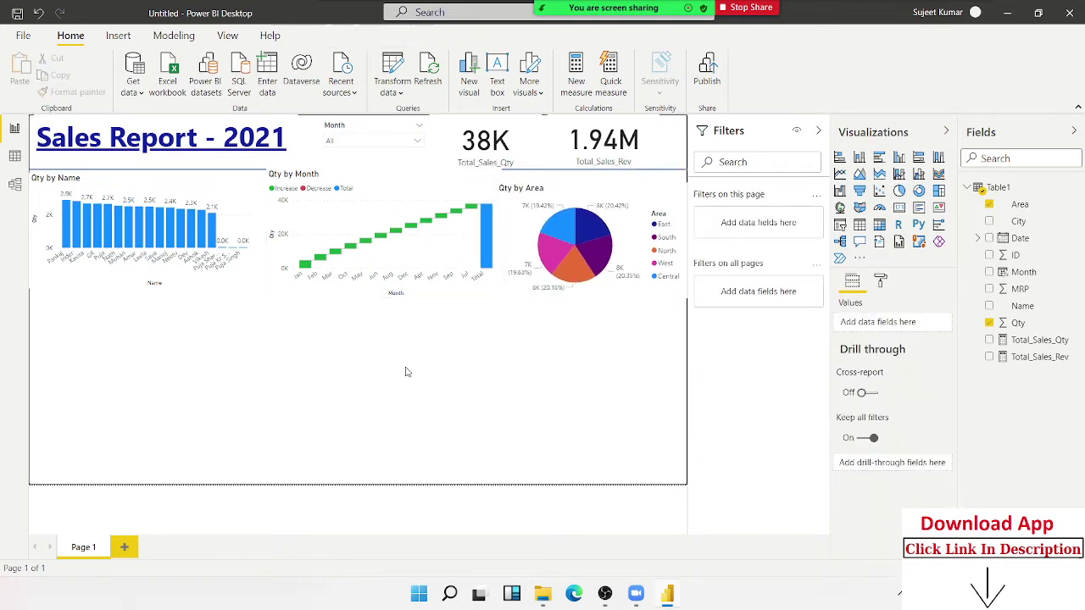
Switch off the background of the Qty by Month waterfall chart
{"action": "left_click", "coordinate": [347, 186]}
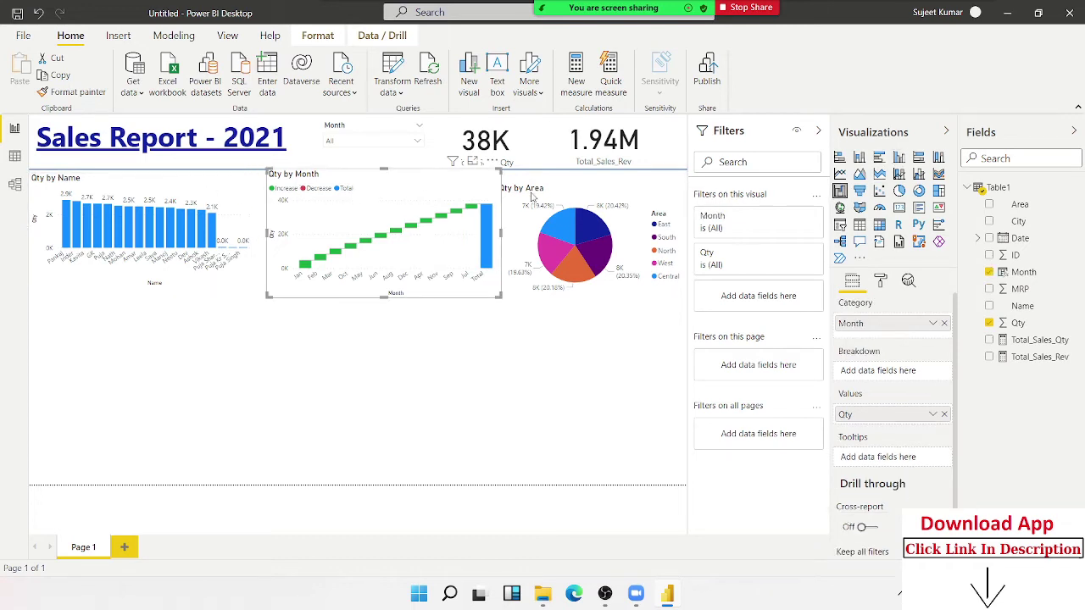
{"action": "left_click", "coordinate": [880, 280]}
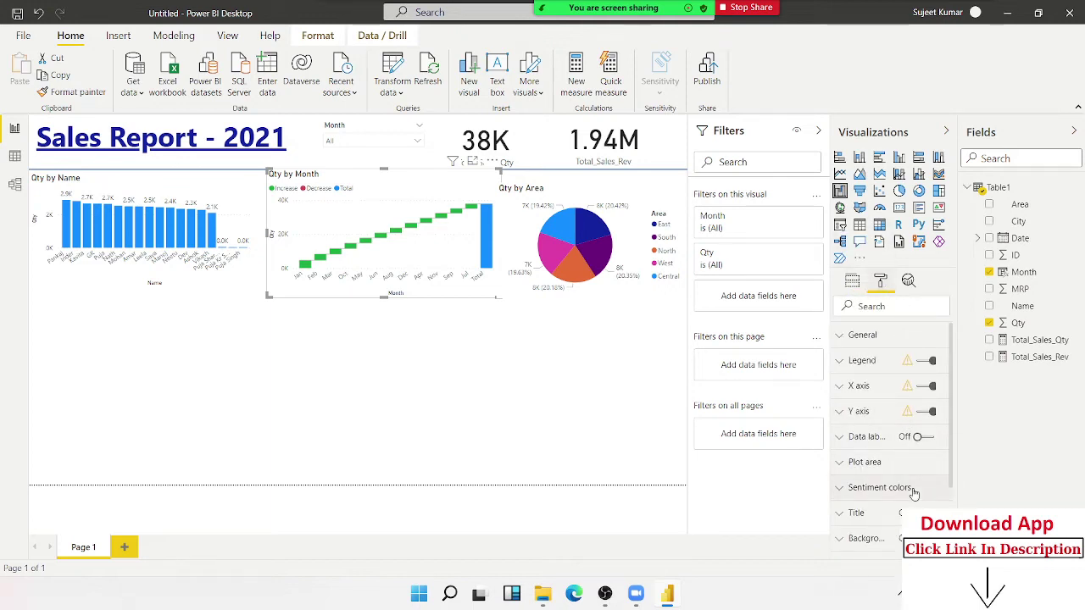
{"action": "scroll", "coordinate": [914, 494], "scroll_direction": "down", "scroll_amount": 3}
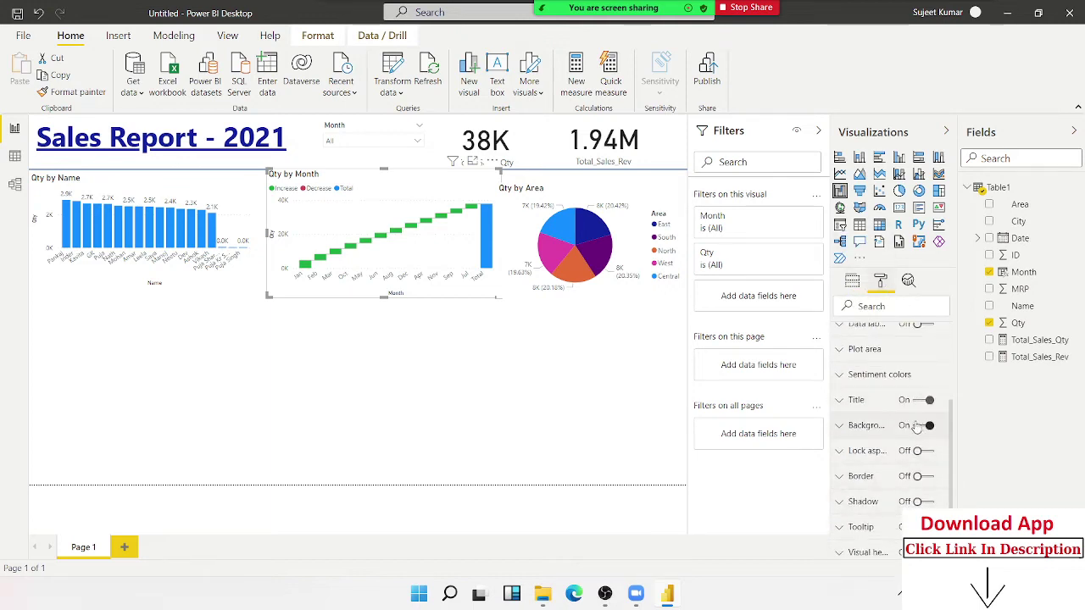
{"action": "left_click", "coordinate": [921, 425]}
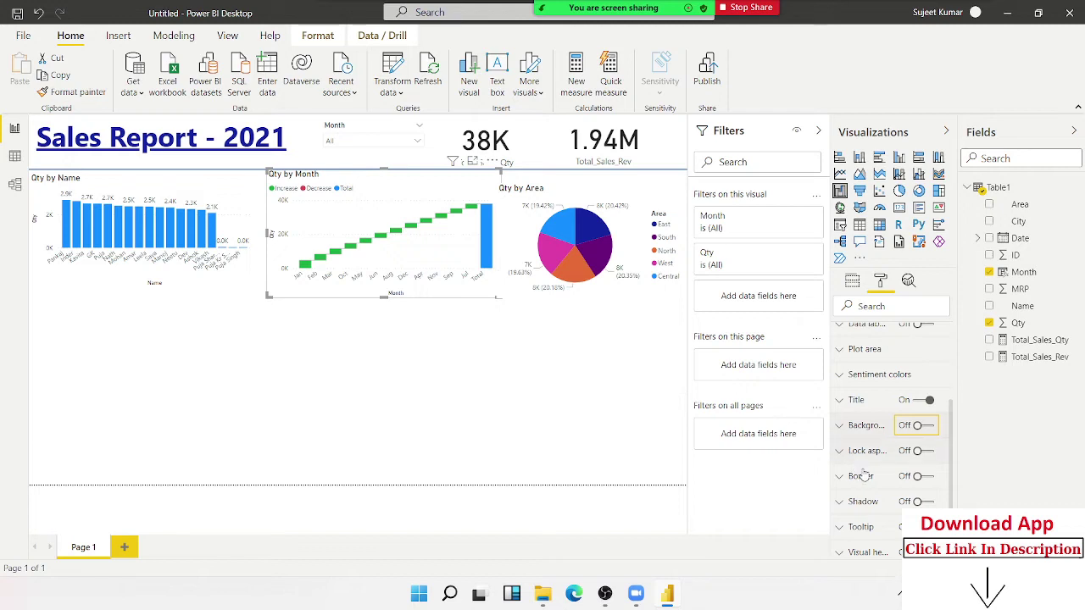
Confirm the Qty by Area pie chart's background is already off, then deselect the charts
{"action": "left_click", "coordinate": [535, 379]}
{"action": "left_click", "coordinate": [568, 293]}
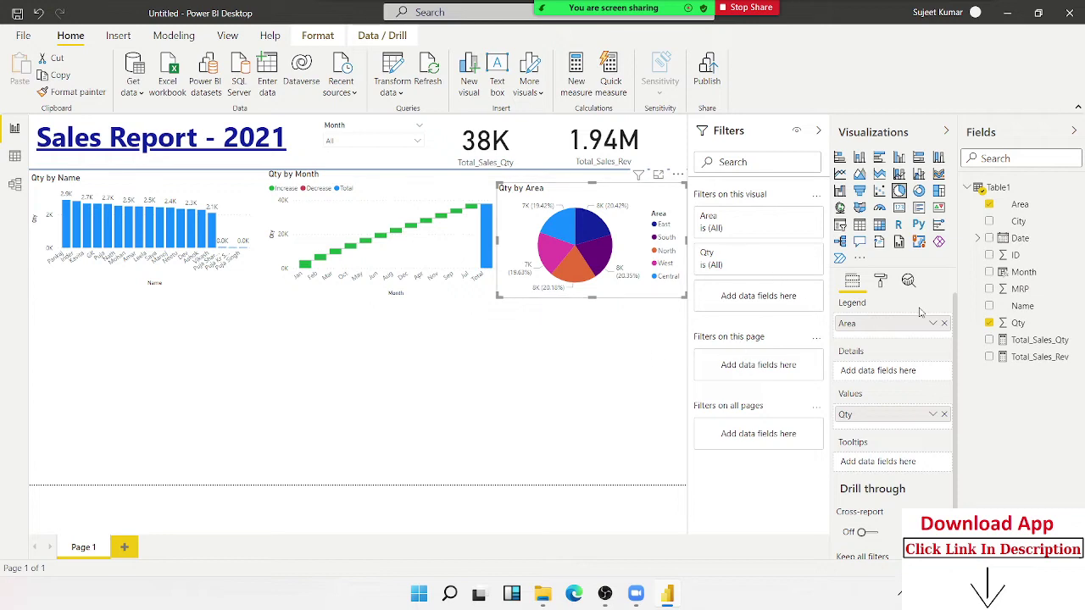
{"action": "left_click", "coordinate": [881, 282]}
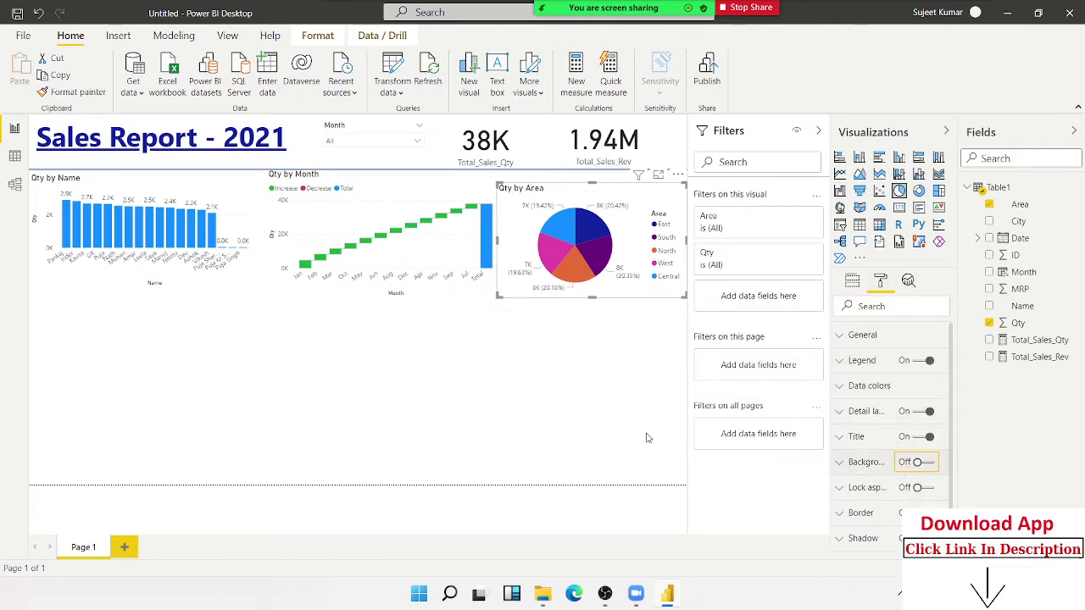
{"action": "left_click", "coordinate": [606, 399]}
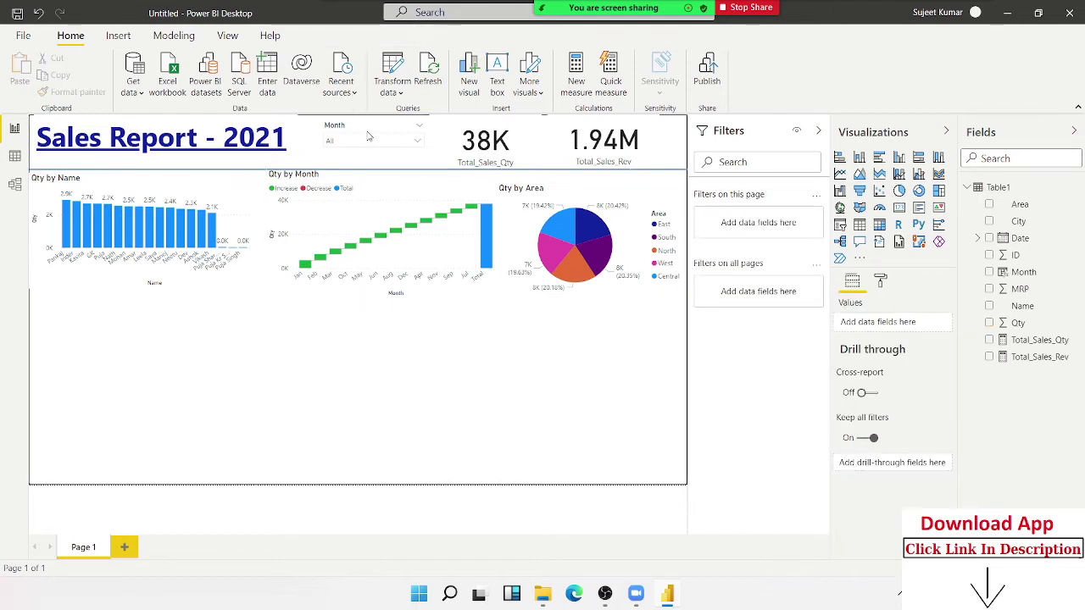
{"action": "left_click", "coordinate": [377, 182]}
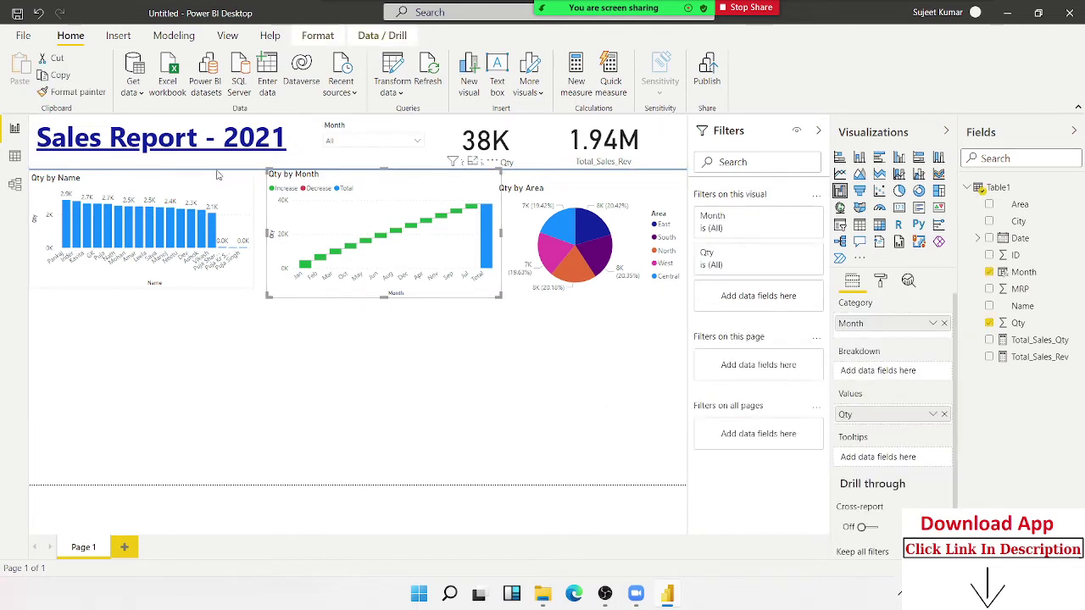
{"action": "left_click", "coordinate": [264, 345]}
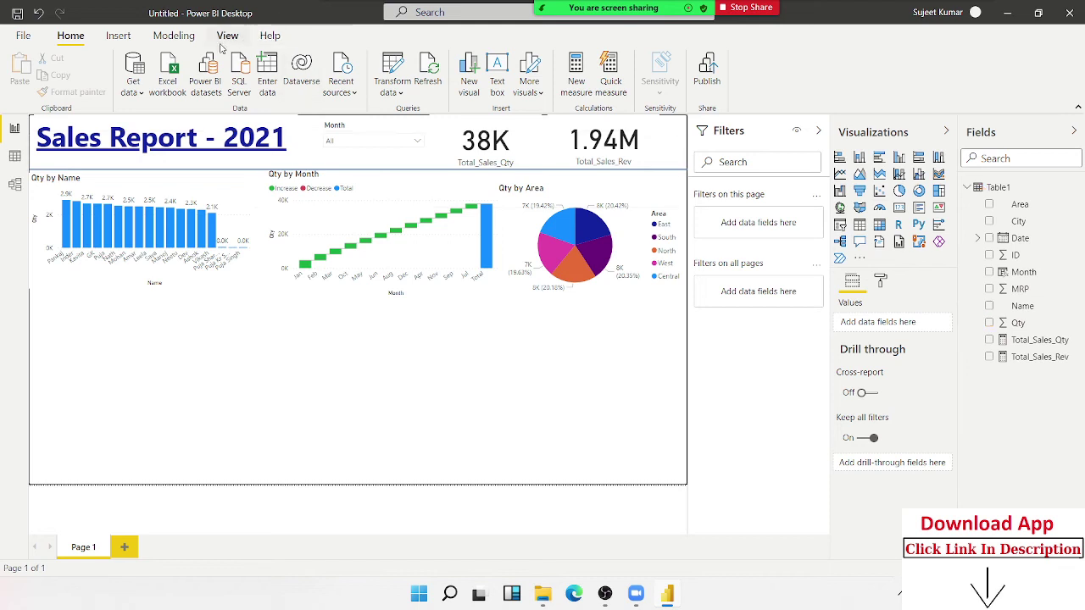
Insert a line shape under the three charts and stretch it across the full page width
{"action": "left_click", "coordinate": [117, 36]}
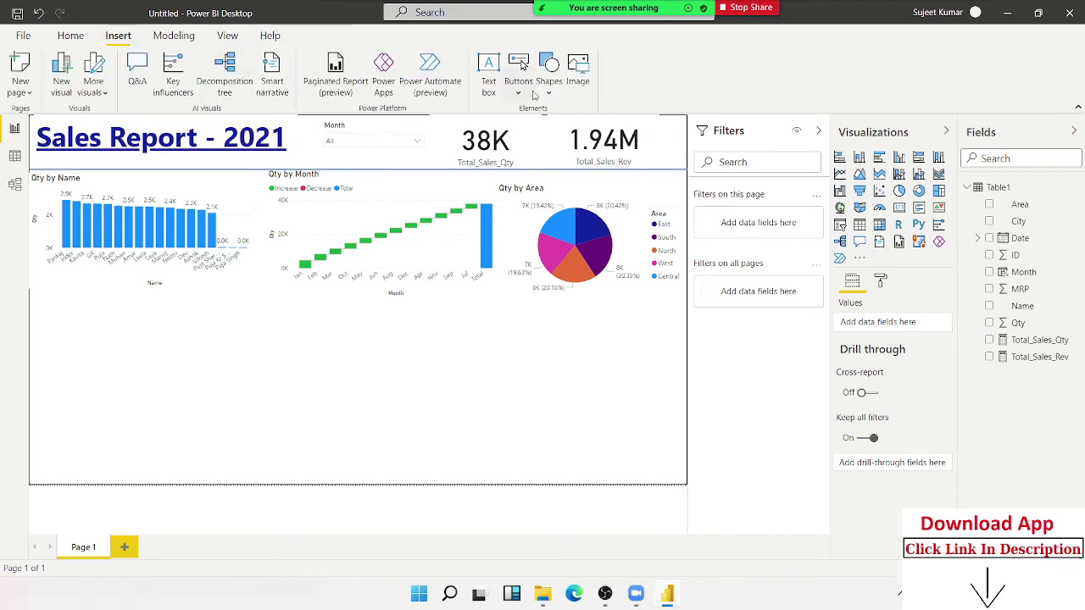
{"action": "left_click", "coordinate": [549, 89]}
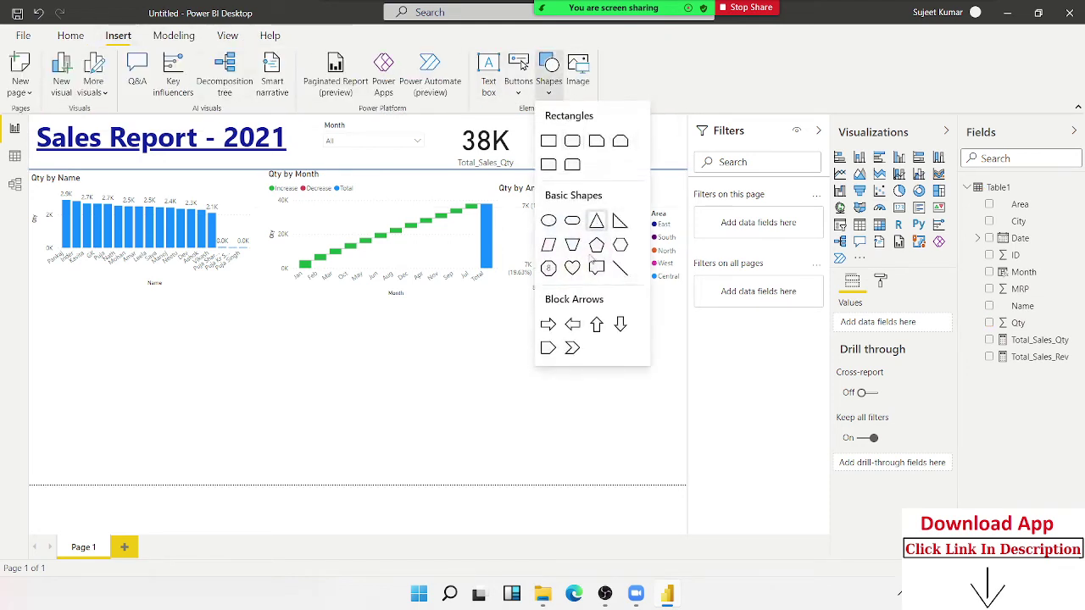
{"action": "left_click", "coordinate": [627, 277]}
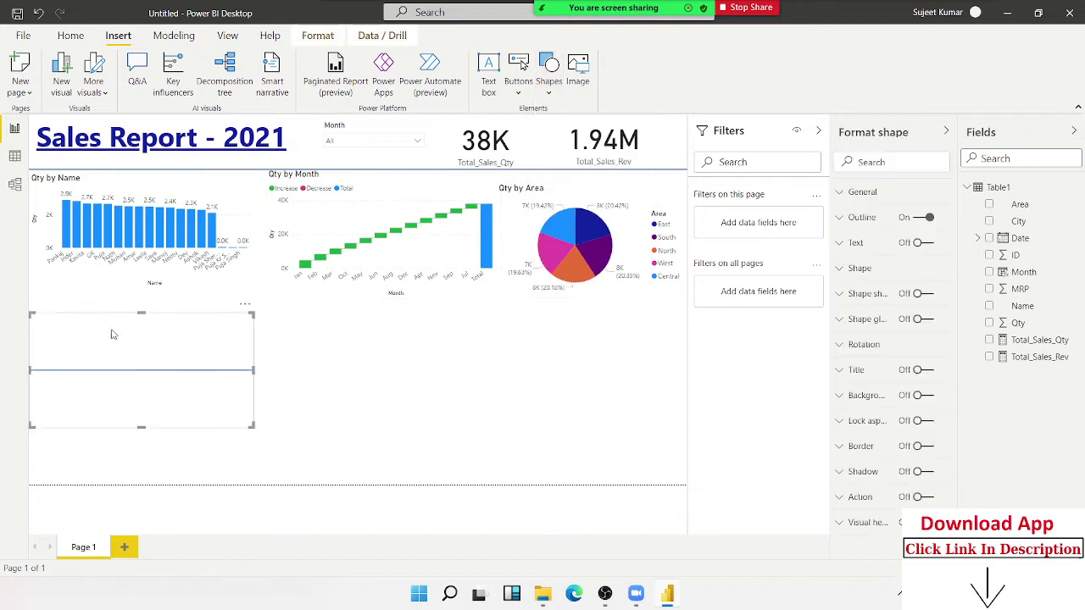
{"action": "left_click_drag", "start_coordinate": [157, 374], "coordinate": [154, 295]}
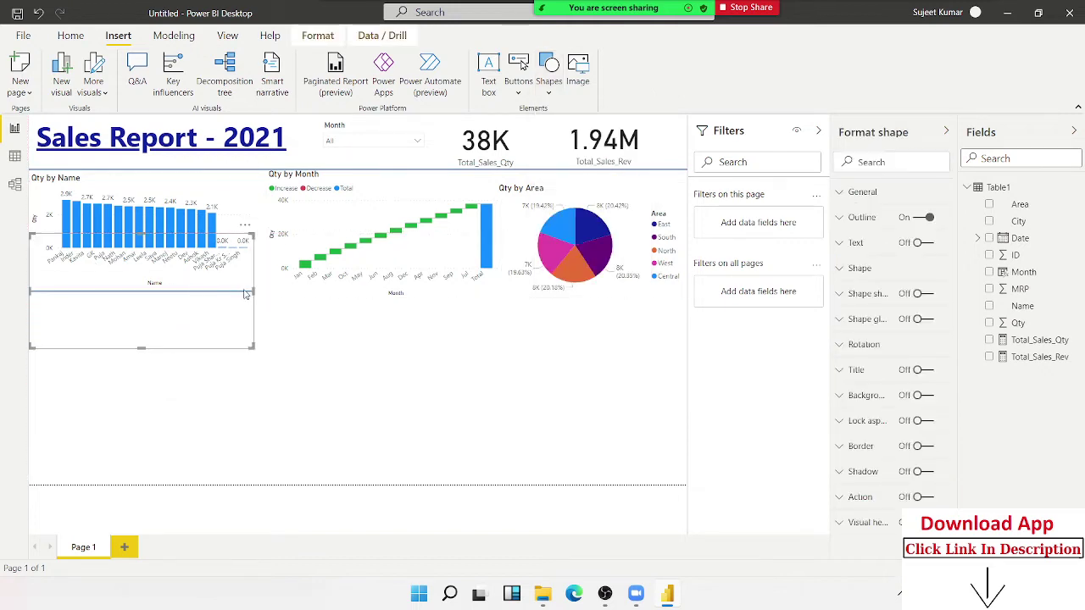
{"action": "left_click_drag", "start_coordinate": [254, 320], "coordinate": [683, 324]}
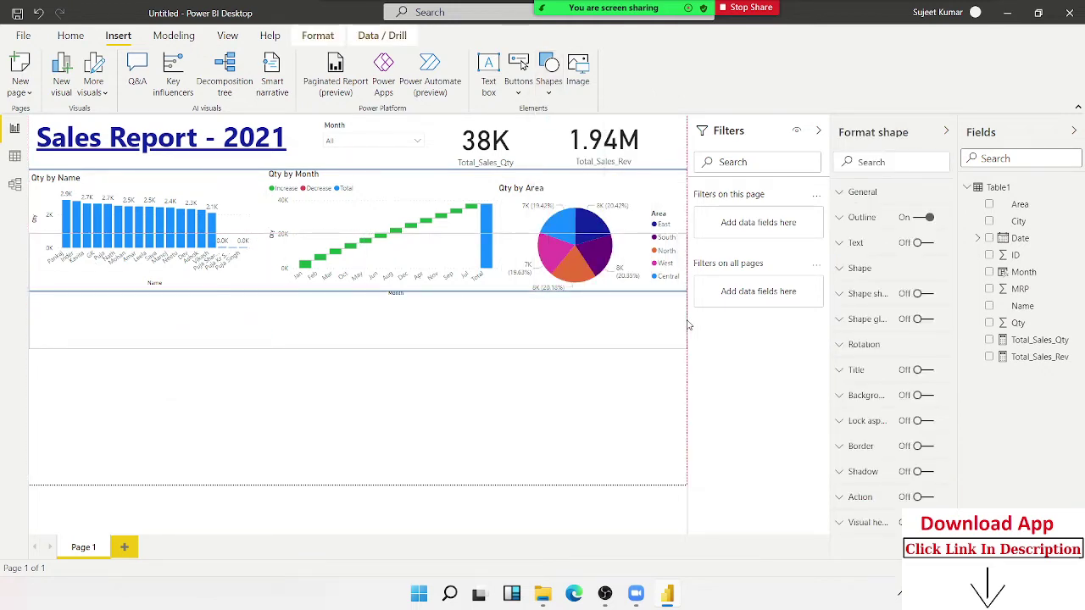
{"action": "left_click", "coordinate": [567, 394]}
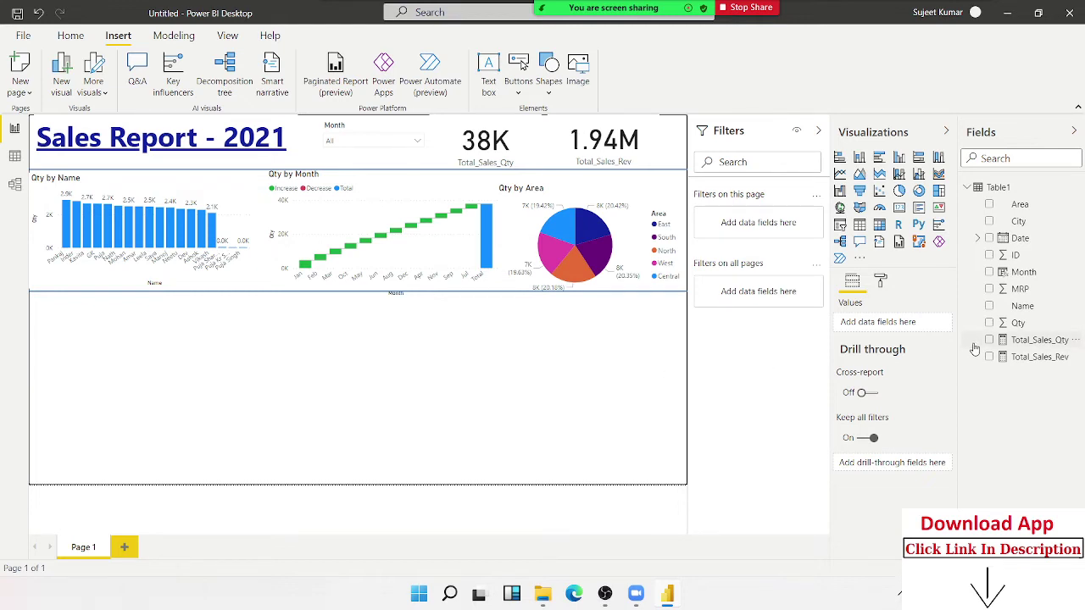
Add a Qty gauge reading 38K, shrunk to a small box at left below the divider
{"action": "left_click", "coordinate": [879, 207]}
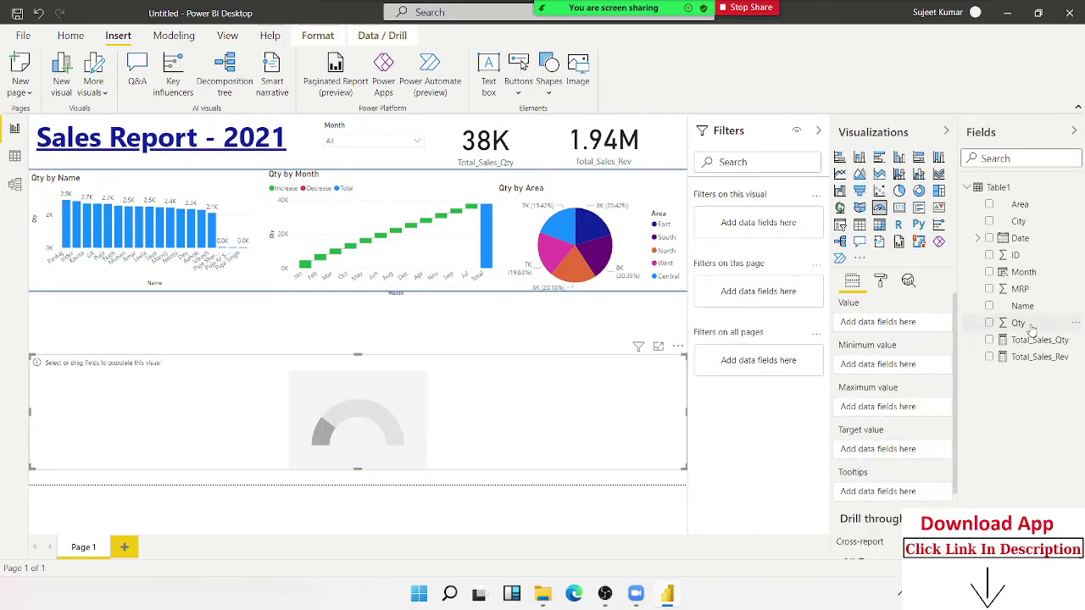
{"action": "left_click_drag", "start_coordinate": [1025, 324], "coordinate": [426, 455]}
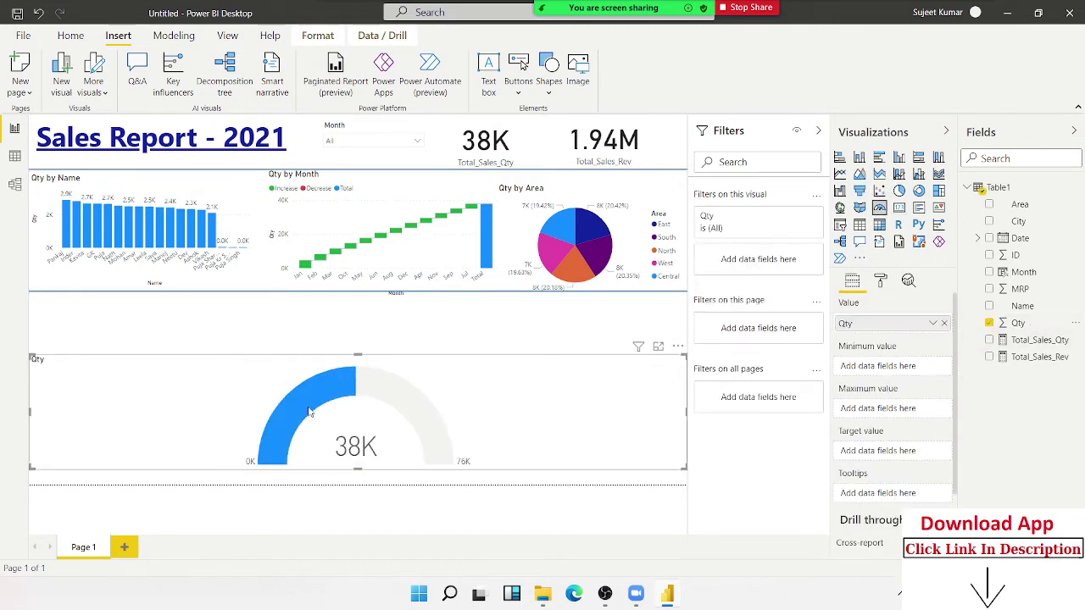
{"action": "left_click_drag", "start_coordinate": [309, 412], "coordinate": [309, 363]}
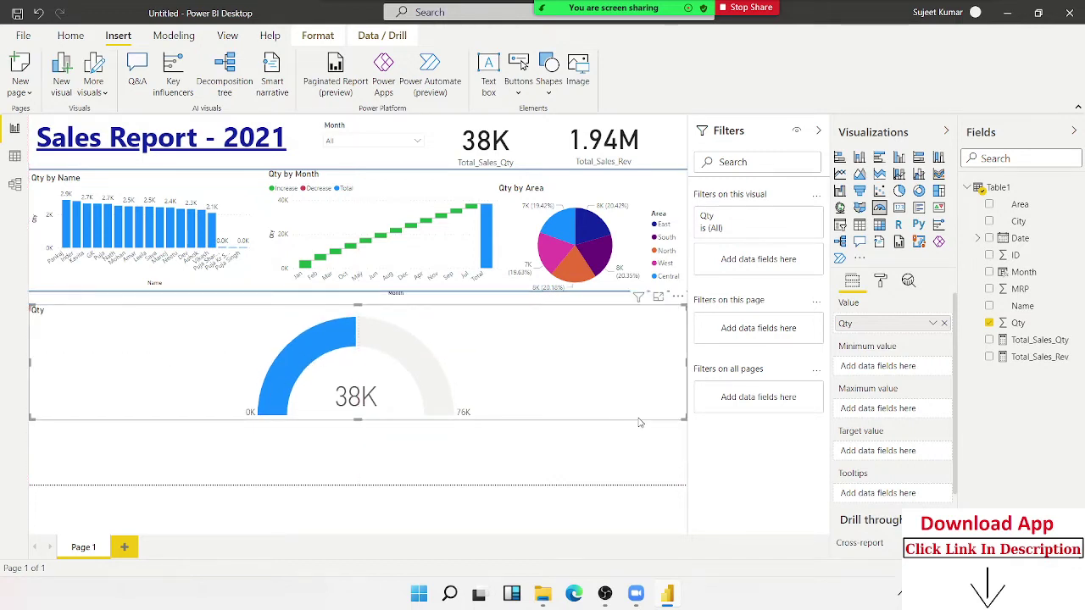
{"action": "left_click_drag", "start_coordinate": [683, 419], "coordinate": [214, 423]}
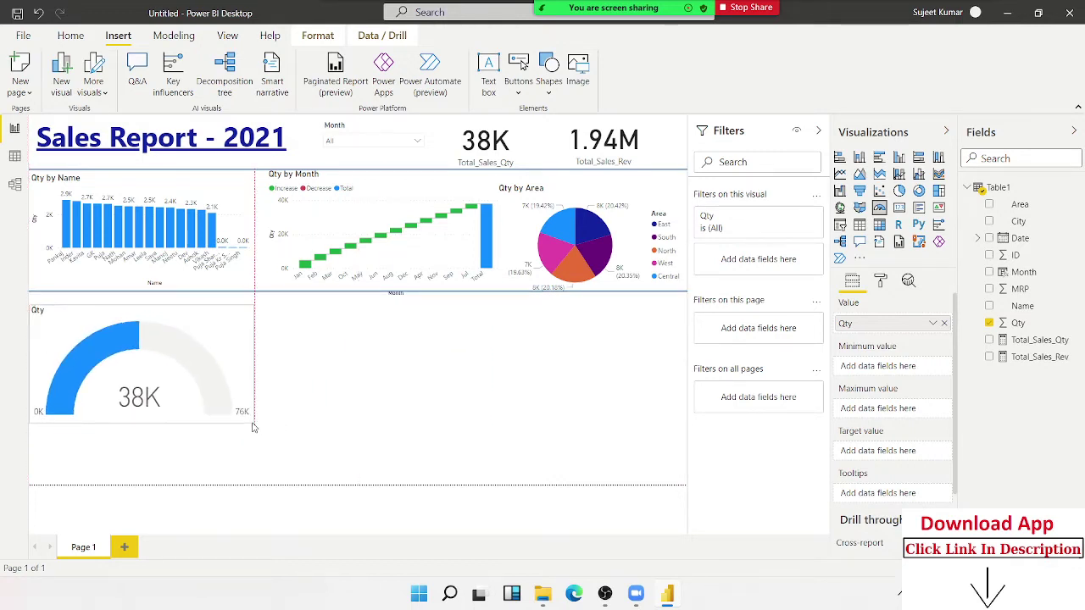
{"action": "left_click_drag", "start_coordinate": [192, 383], "coordinate": [202, 364]}
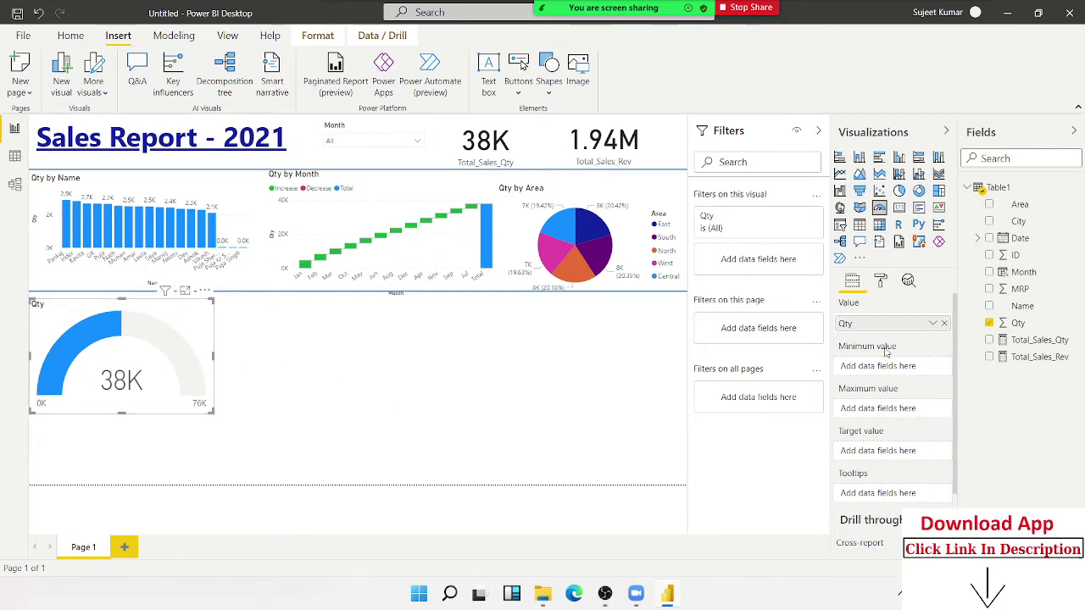
{"action": "left_click", "coordinate": [880, 281]}
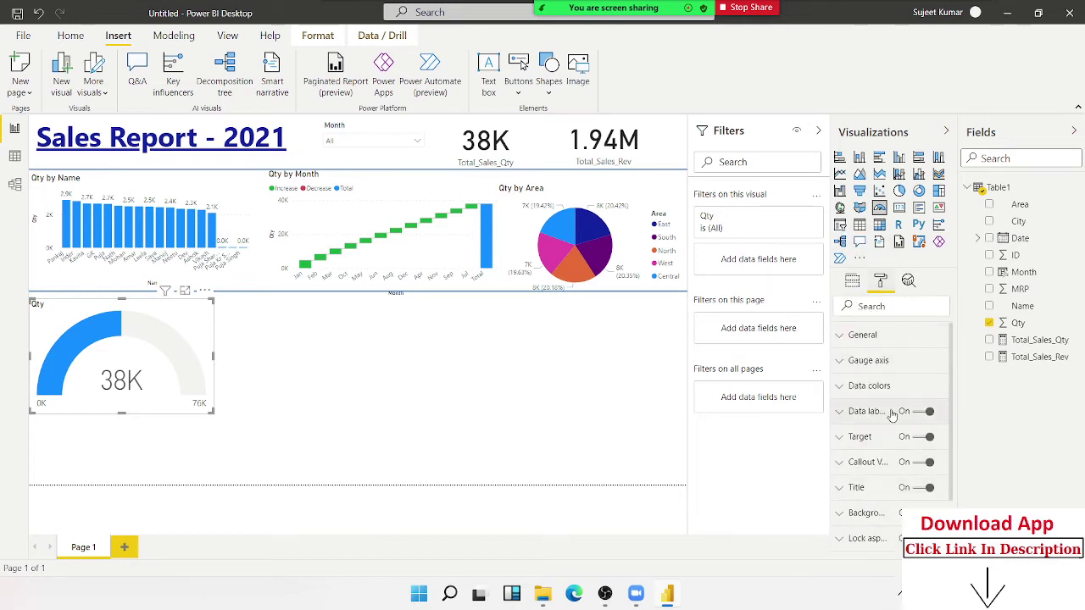
{"action": "scroll", "coordinate": [894, 449], "scroll_direction": "down", "scroll_amount": 2}
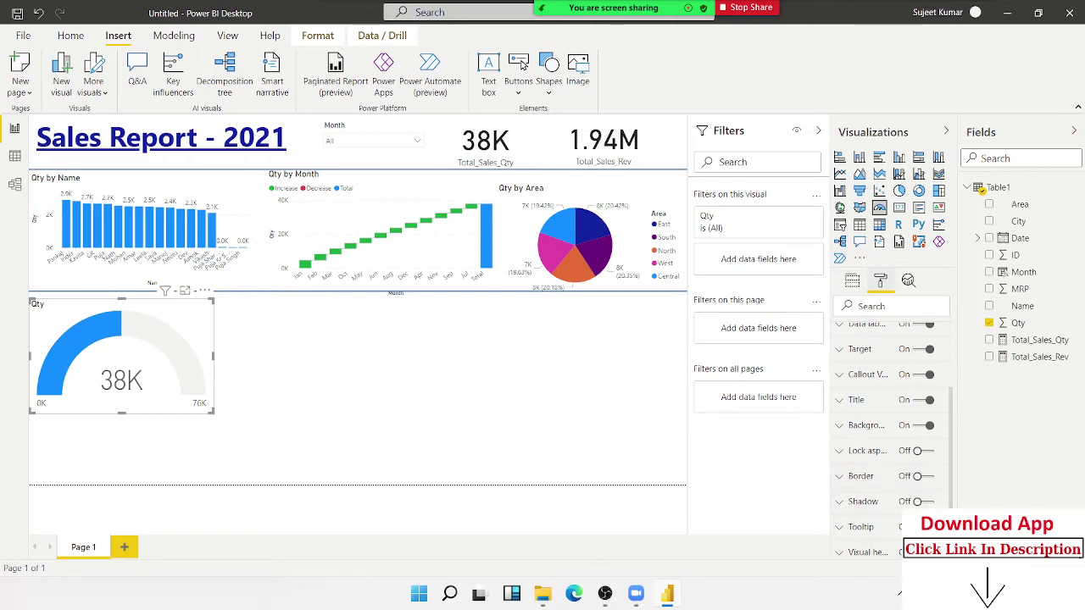
{"action": "scroll", "coordinate": [907, 483], "scroll_direction": "up", "scroll_amount": 3}
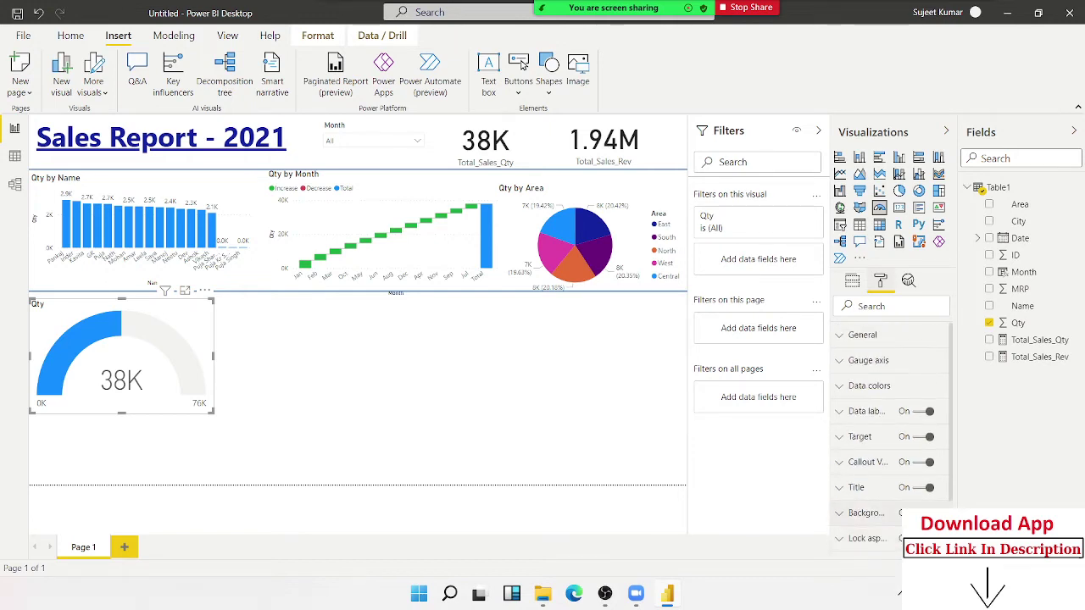
{"action": "left_click", "coordinate": [852, 281]}
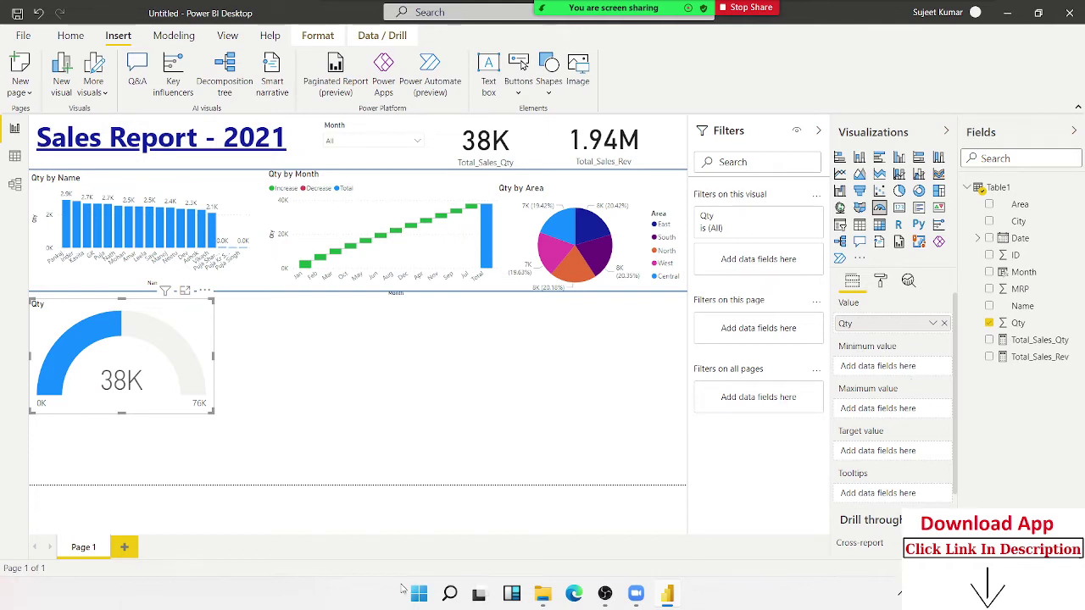
{"action": "key", "text": "Escape"}
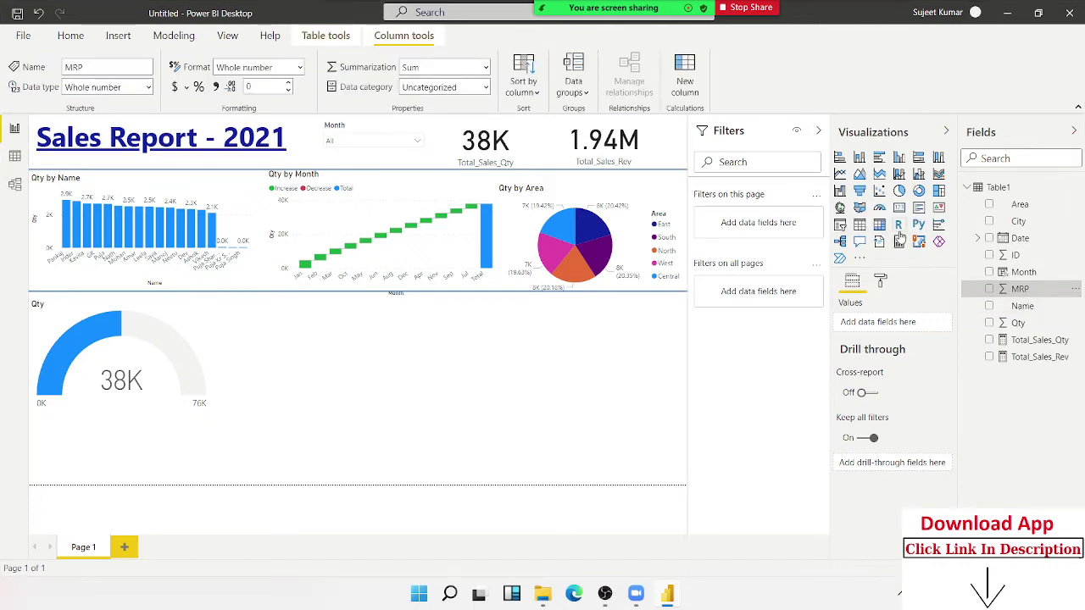
Add a second gauge showing MRP below the Qty gauge
{"action": "left_click", "coordinate": [879, 208]}
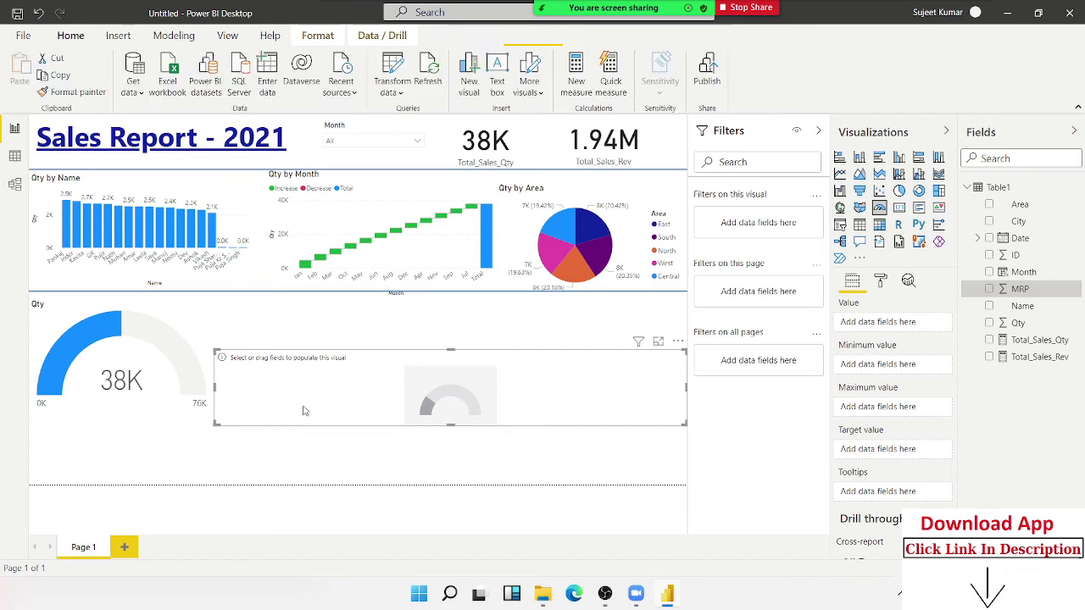
{"action": "left_click_drag", "start_coordinate": [270, 472], "coordinate": [93, 462]}
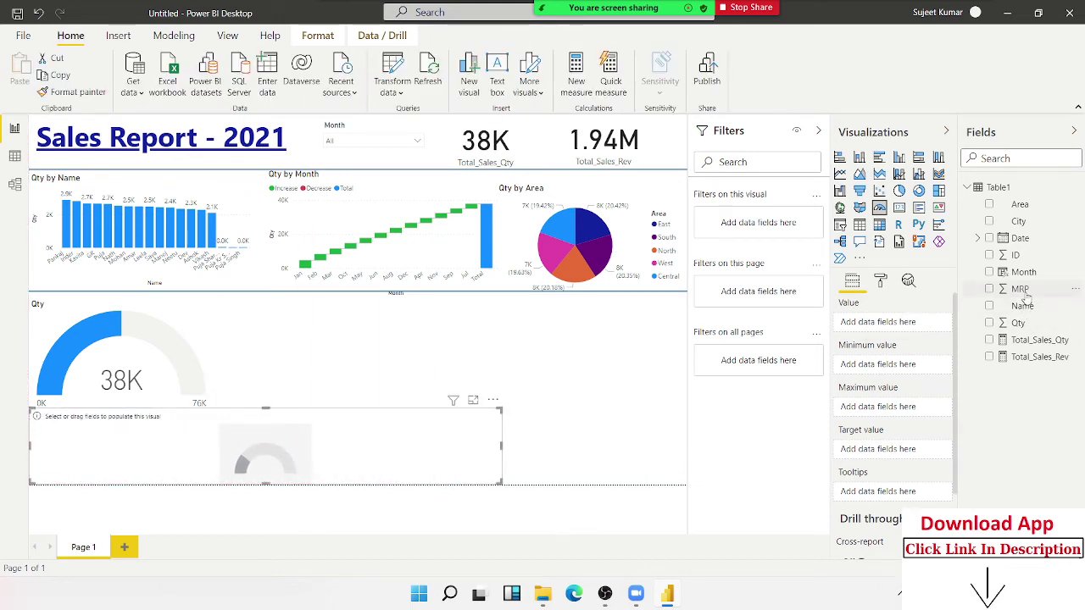
{"action": "left_click_drag", "start_coordinate": [1019, 288], "coordinate": [144, 461]}
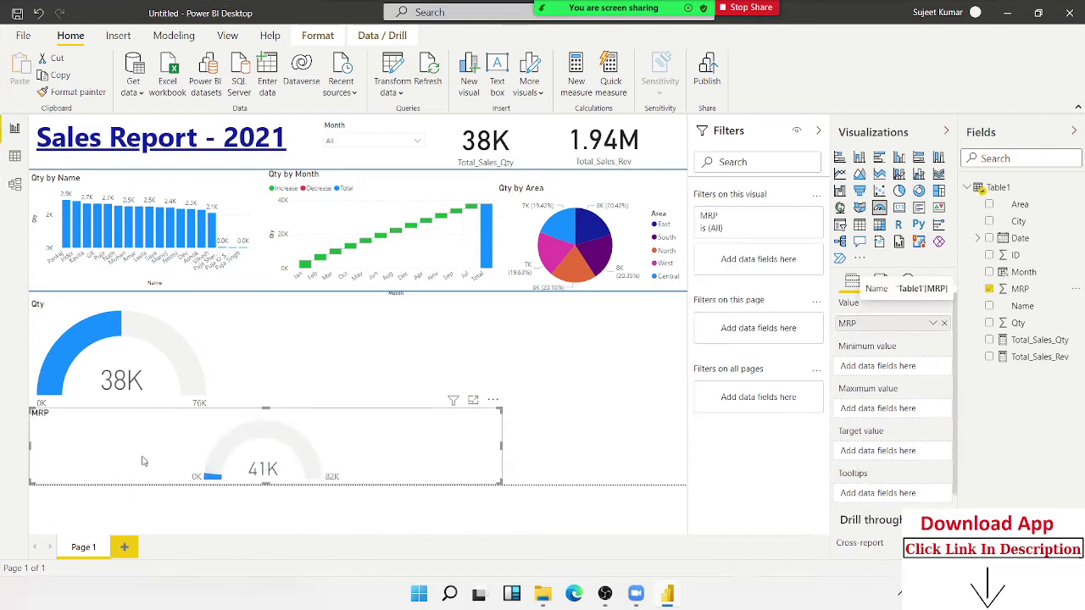
Shrink the Qty gauge further and resize the MRP gauge to a matching small square
{"action": "left_click", "coordinate": [207, 341]}
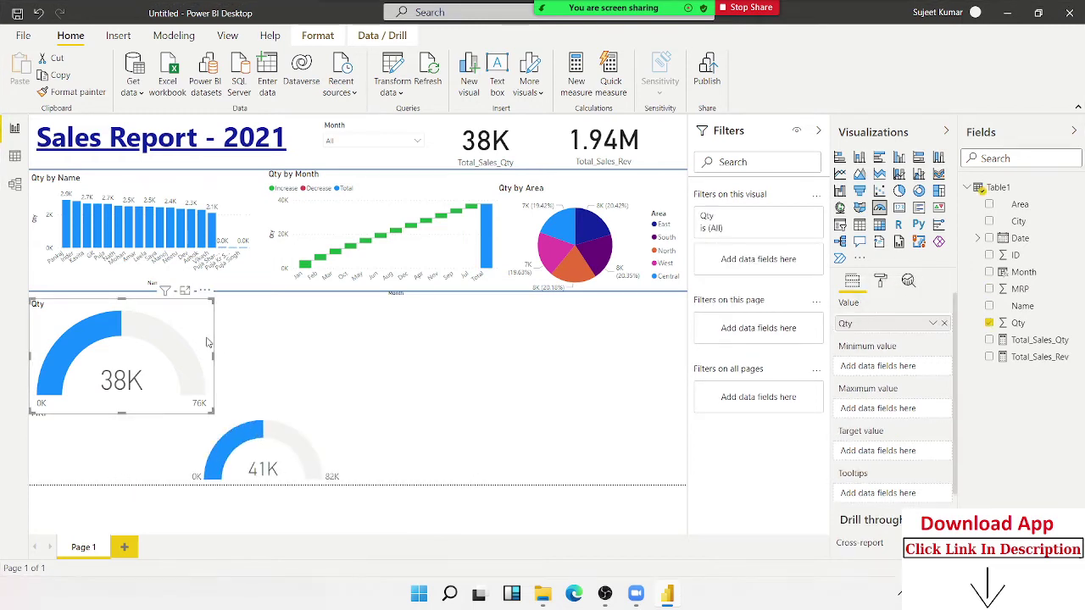
{"action": "left_click_drag", "start_coordinate": [204, 413], "coordinate": [142, 382]}
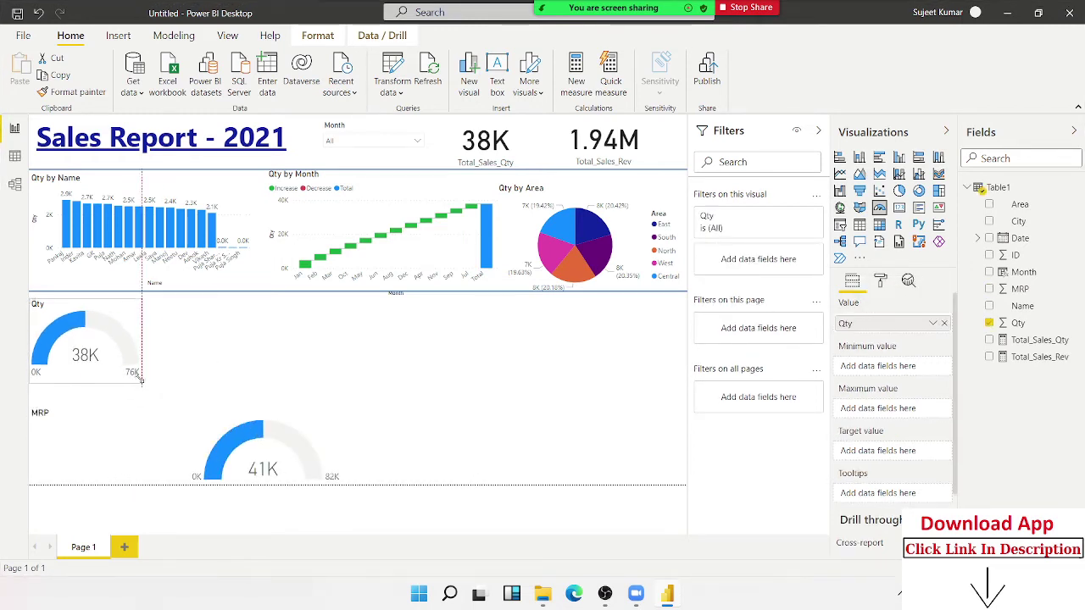
{"action": "left_click", "coordinate": [256, 447]}
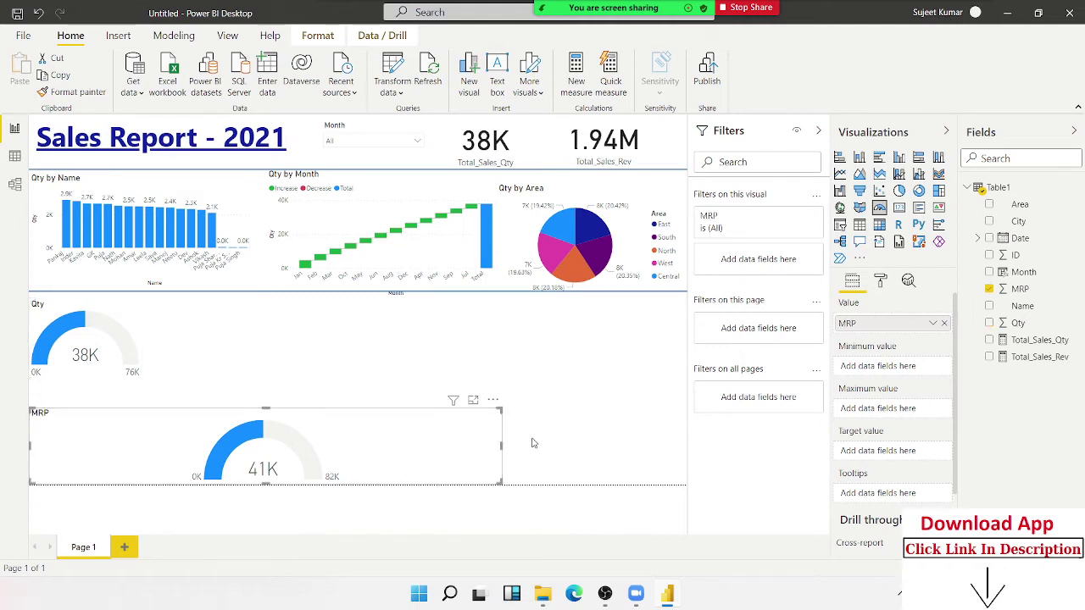
{"action": "left_click_drag", "start_coordinate": [501, 446], "coordinate": [153, 473]}
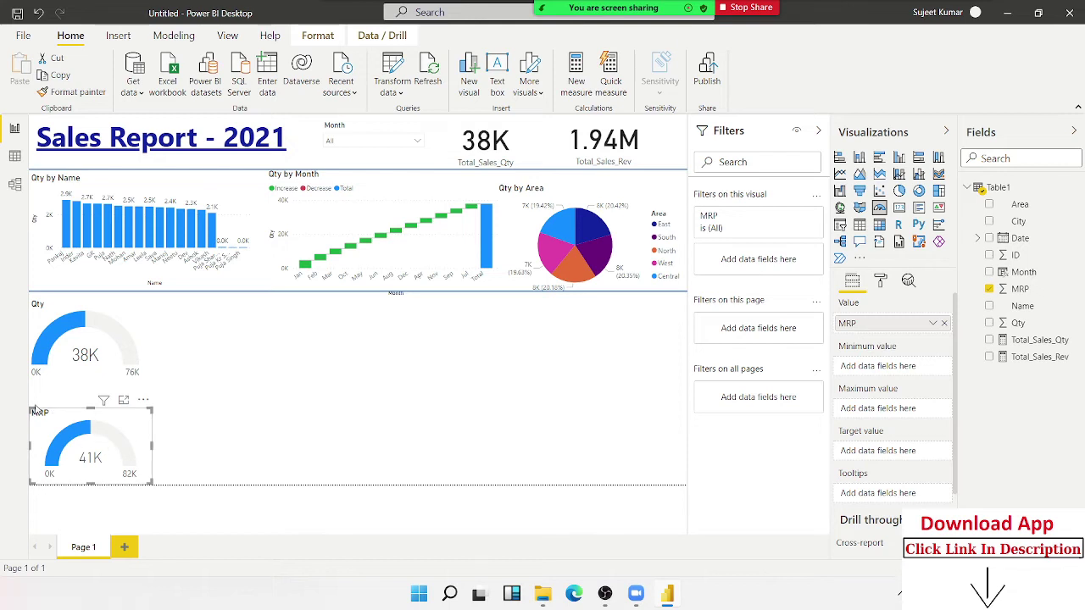
{"action": "left_click_drag", "start_coordinate": [29, 410], "coordinate": [31, 396]}
Build a line chart with Date on the axis and Qty as values, sized narrower and taller
{"action": "left_click", "coordinate": [265, 427]}
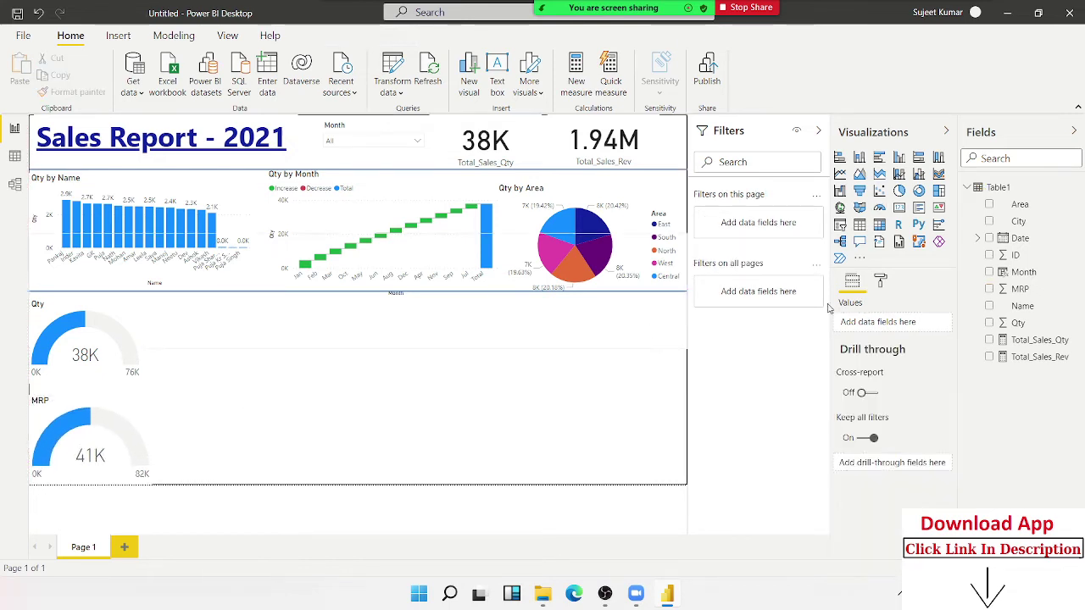
{"action": "left_click", "coordinate": [839, 174]}
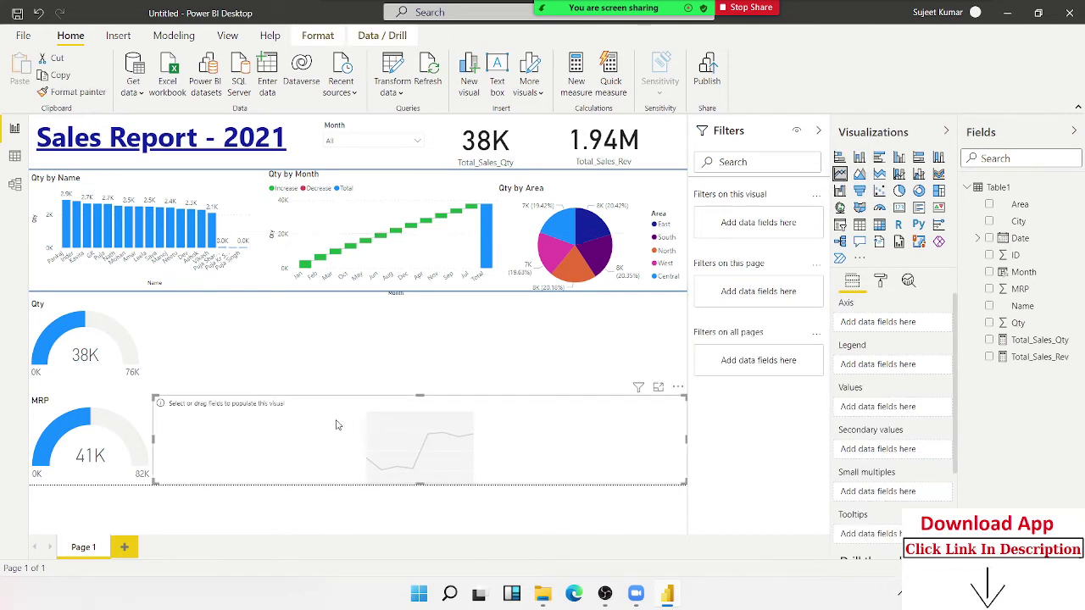
{"action": "left_click_drag", "start_coordinate": [336, 422], "coordinate": [354, 331]}
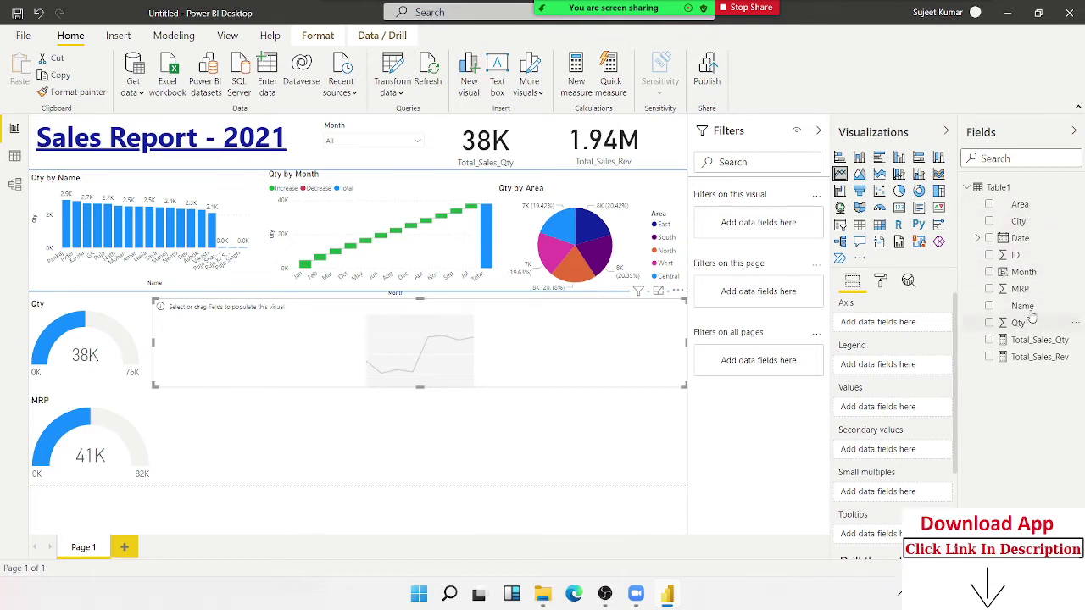
{"action": "mouse_move", "coordinate": [1021, 238]}
{"action": "left_mouse_down"}
{"action": "mouse_move", "coordinate": [604, 310]}
{"action": "mouse_move", "coordinate": [542, 352]}
{"action": "left_mouse_up"}
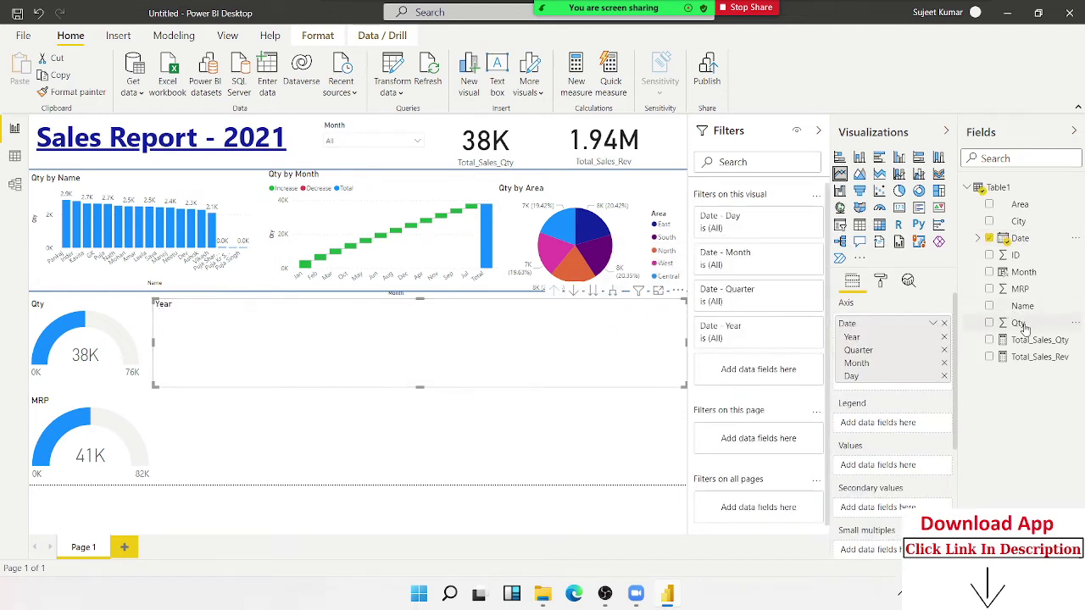
{"action": "left_click_drag", "start_coordinate": [1022, 327], "coordinate": [534, 365]}
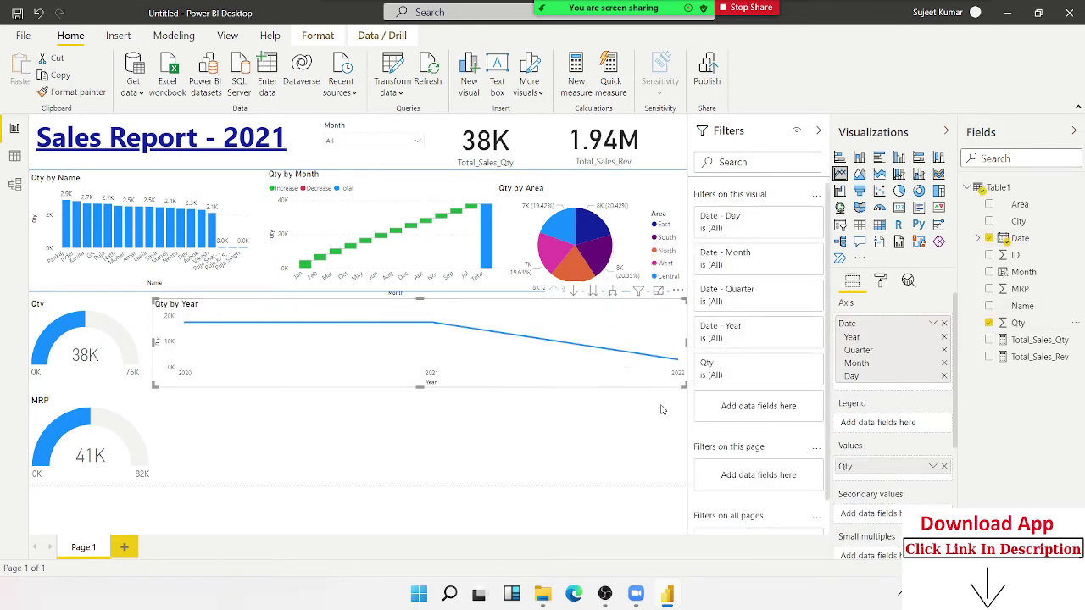
{"action": "mouse_move", "coordinate": [684, 387]}
{"action": "left_mouse_down"}
{"action": "mouse_move", "coordinate": [530, 422]}
{"action": "mouse_move", "coordinate": [489, 483]}
{"action": "left_mouse_up"}
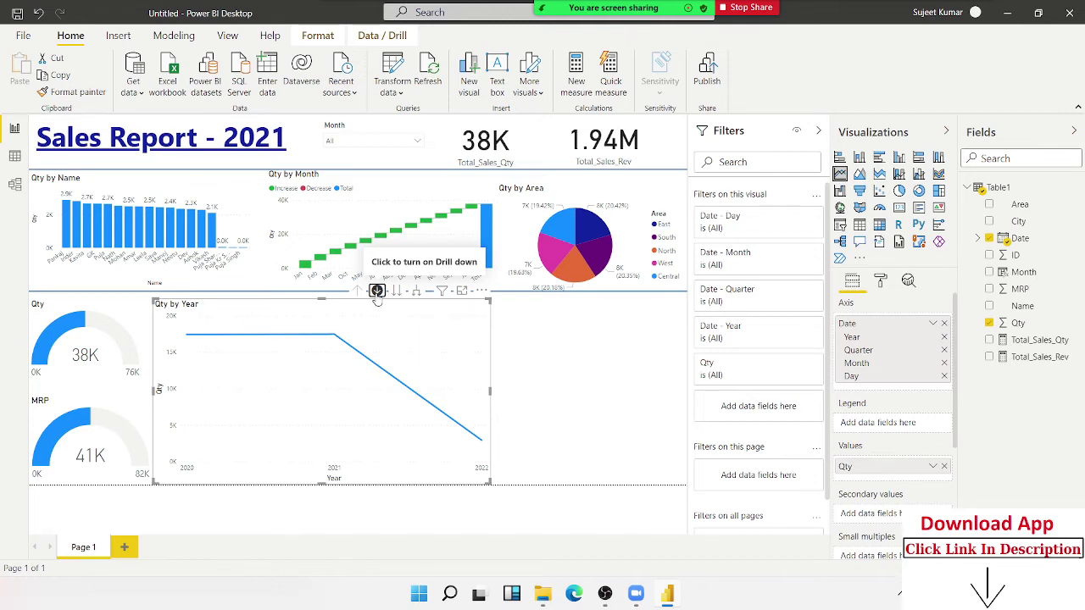
Enable drill-down and descend three levels from year to day, then narrow the chart slightly
{"action": "left_click", "coordinate": [377, 291]}
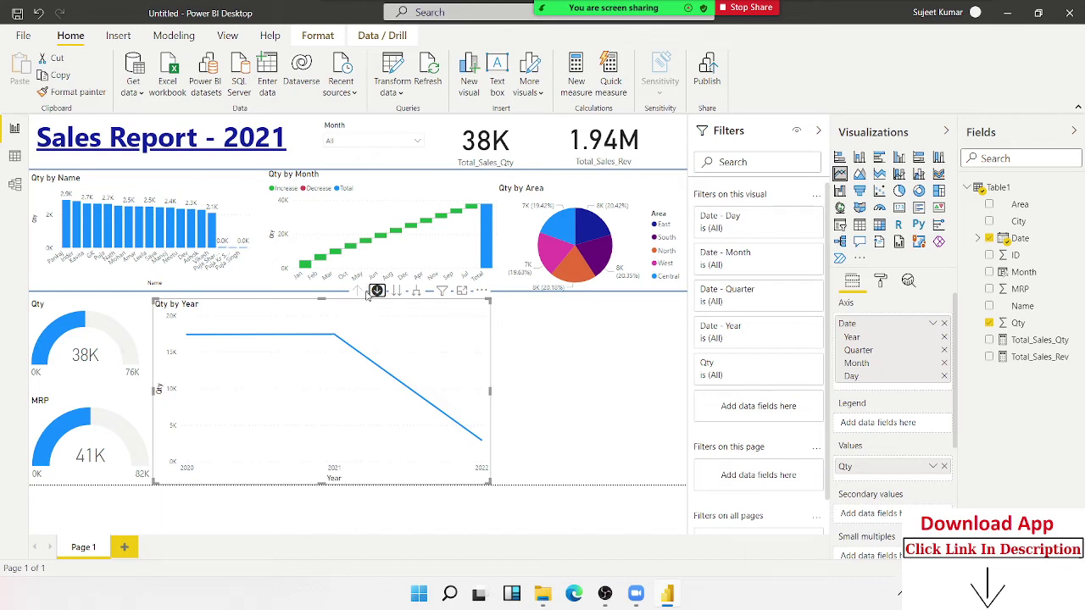
{"action": "left_click", "coordinate": [397, 290]}
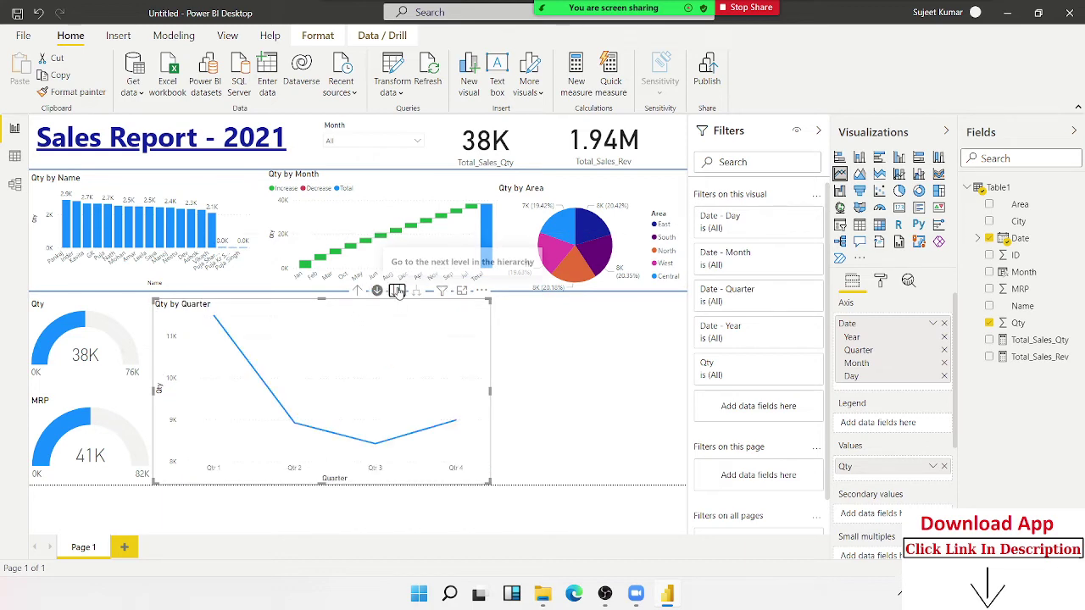
{"action": "left_click", "coordinate": [398, 291]}
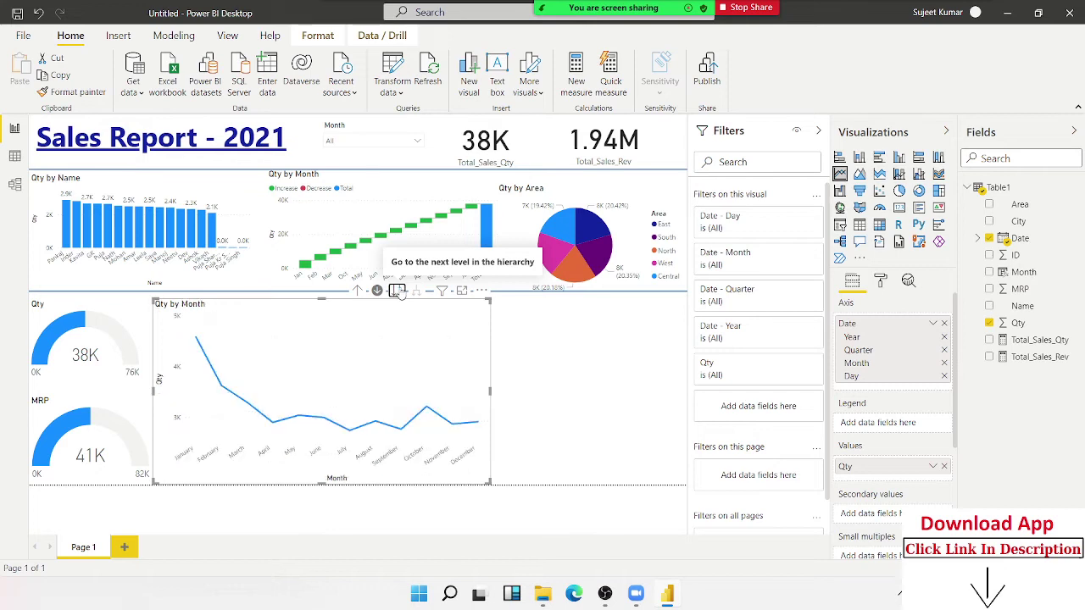
{"action": "left_click", "coordinate": [398, 290]}
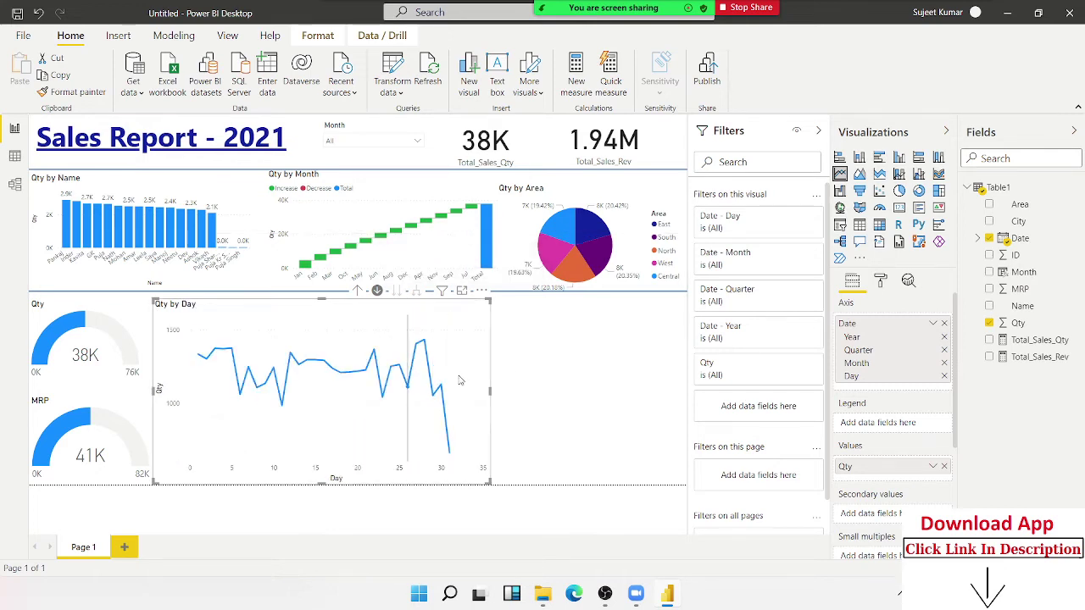
{"action": "left_click_drag", "start_coordinate": [490, 390], "coordinate": [430, 402]}
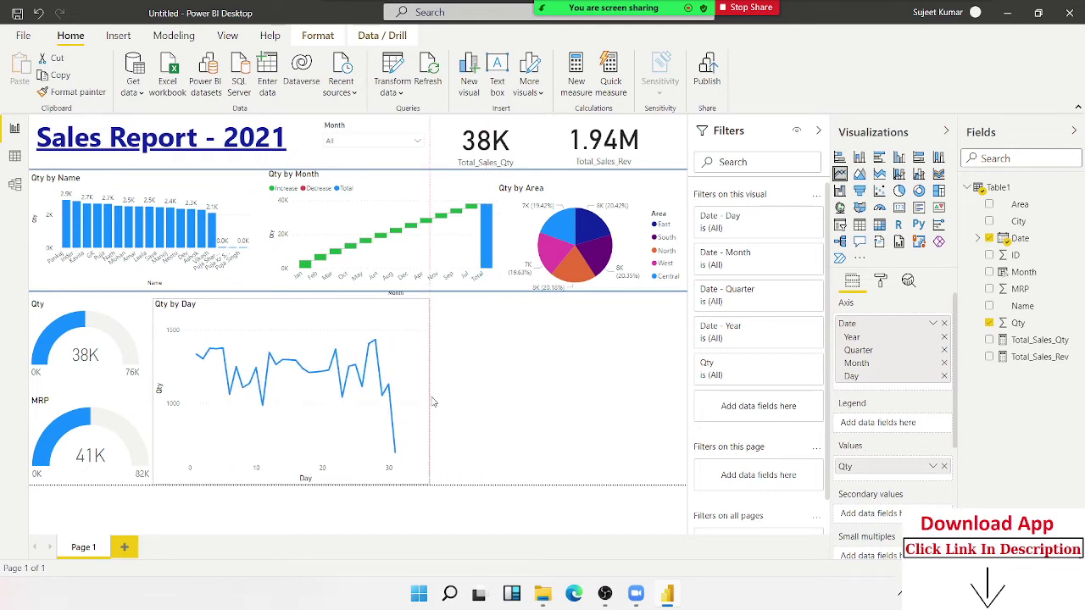
{"action": "left_click", "coordinate": [507, 390]}
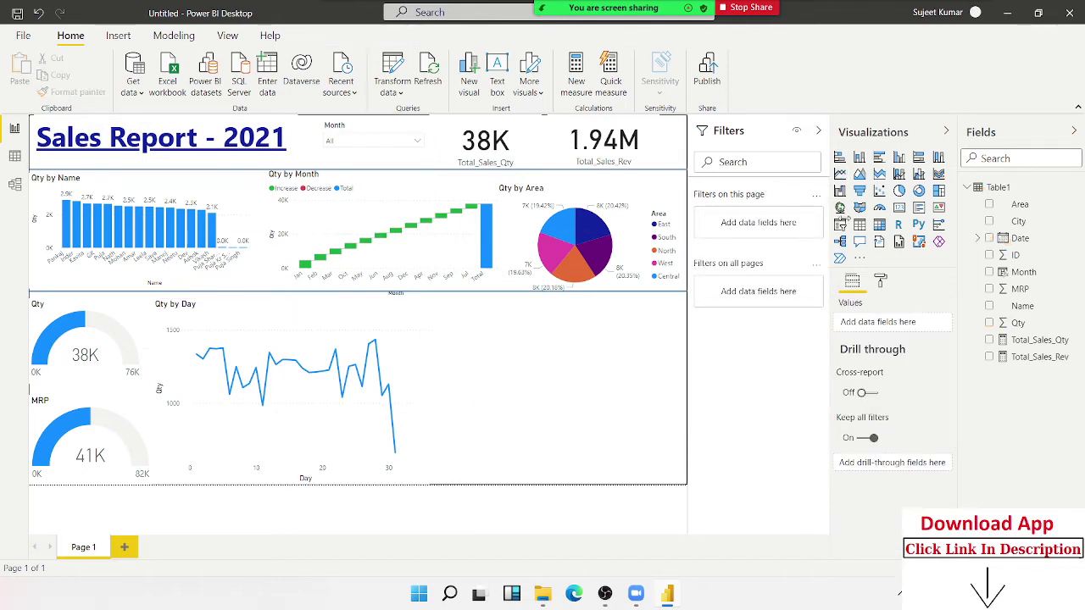
Add an enlarged map with City as location and Qty as bubble size
{"action": "left_click", "coordinate": [840, 209]}
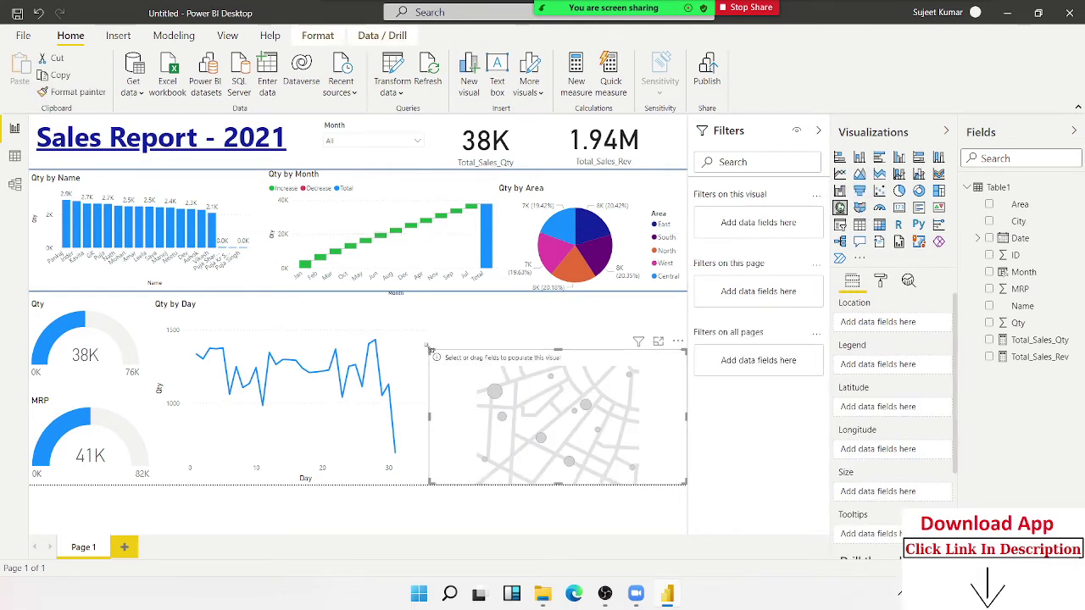
{"action": "left_click_drag", "start_coordinate": [430, 351], "coordinate": [416, 306]}
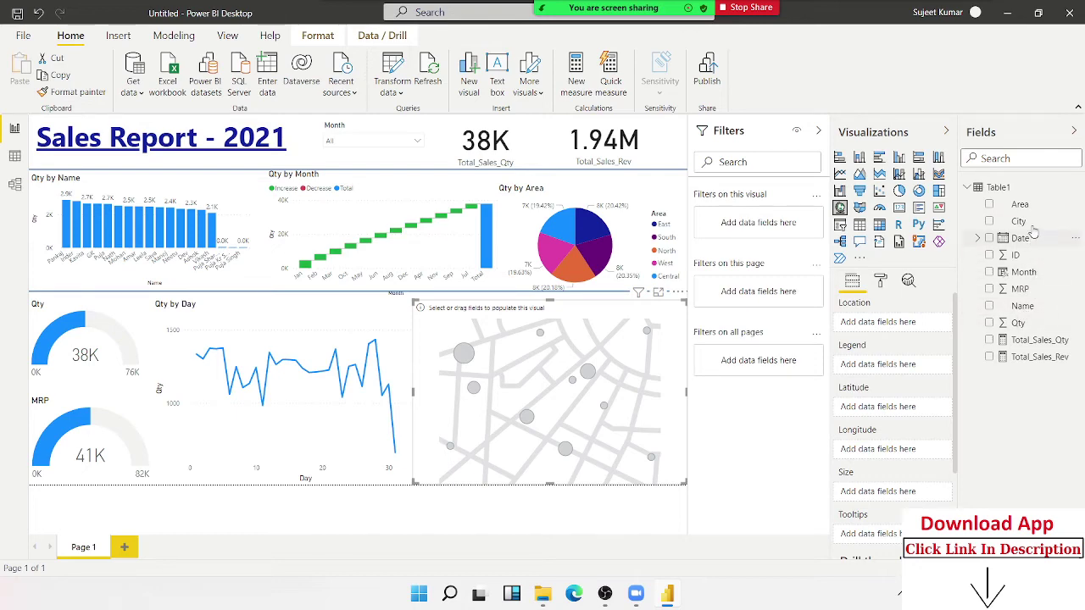
{"action": "left_click_drag", "start_coordinate": [1021, 222], "coordinate": [602, 376]}
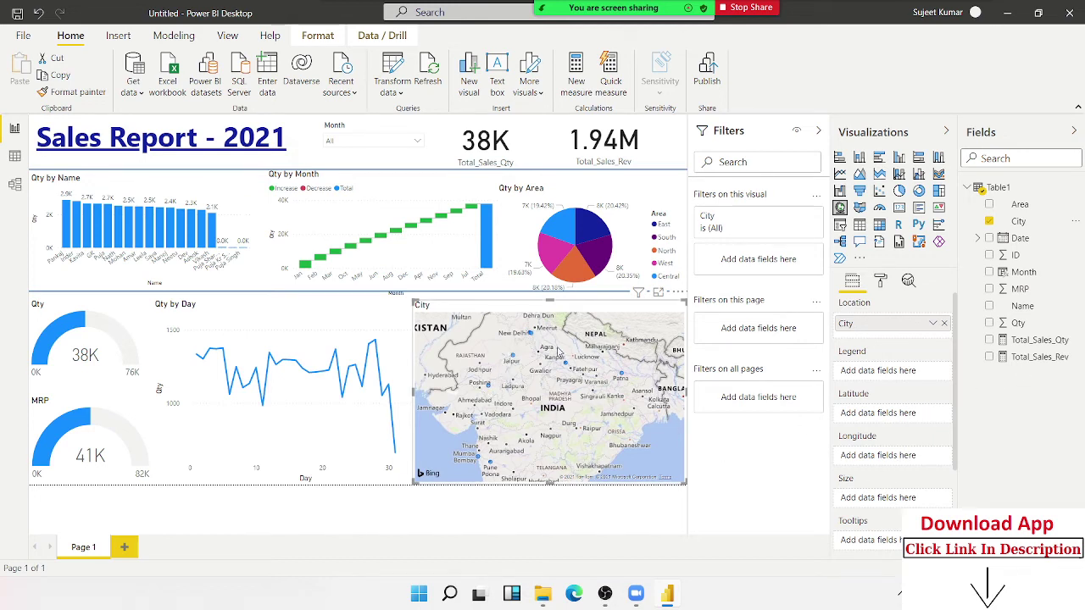
{"action": "mouse_move", "coordinate": [1017, 323]}
{"action": "left_mouse_down"}
{"action": "mouse_move", "coordinate": [932, 506]}
{"action": "mouse_move", "coordinate": [868, 525]}
{"action": "left_mouse_up"}
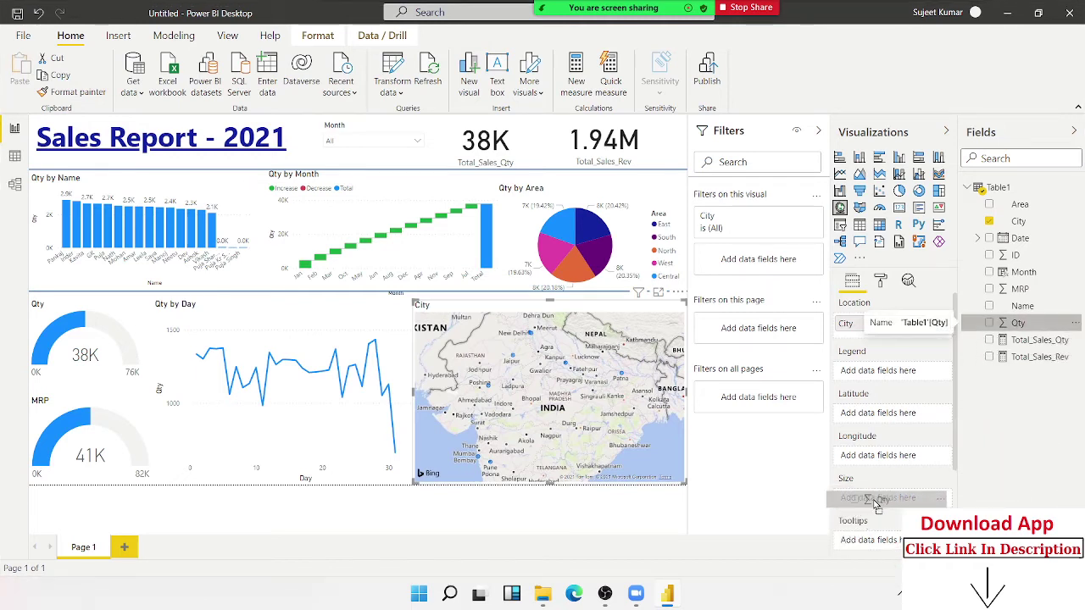
{"action": "left_click_drag", "start_coordinate": [868, 525], "coordinate": [871, 506]}
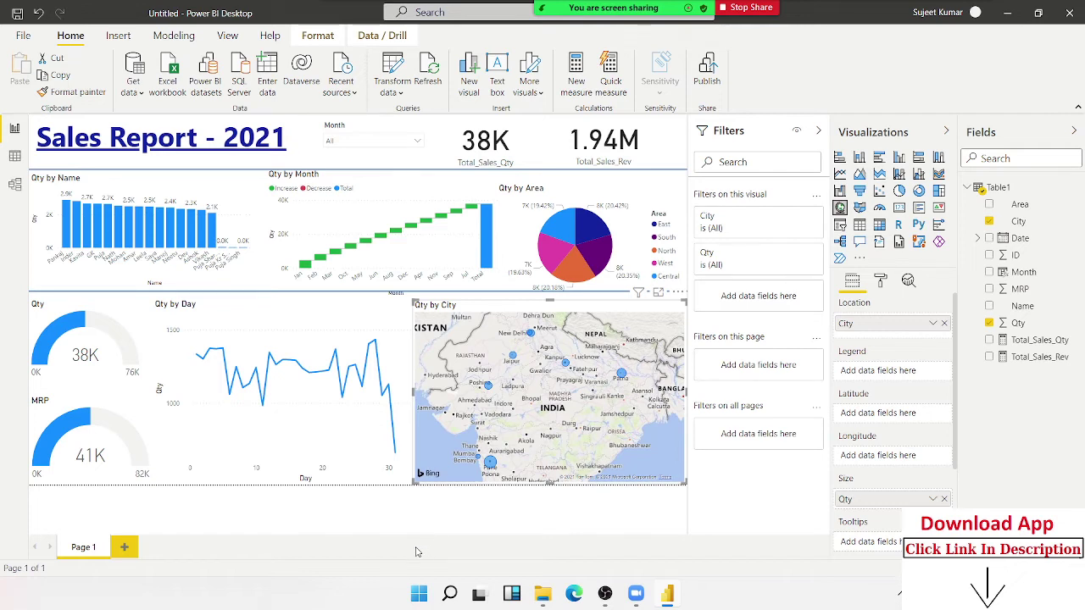
Rename the Page 1 tab to Sales-2021 and collapse Table1 in the Fields pane
{"action": "double_click", "coordinate": [84, 548]}
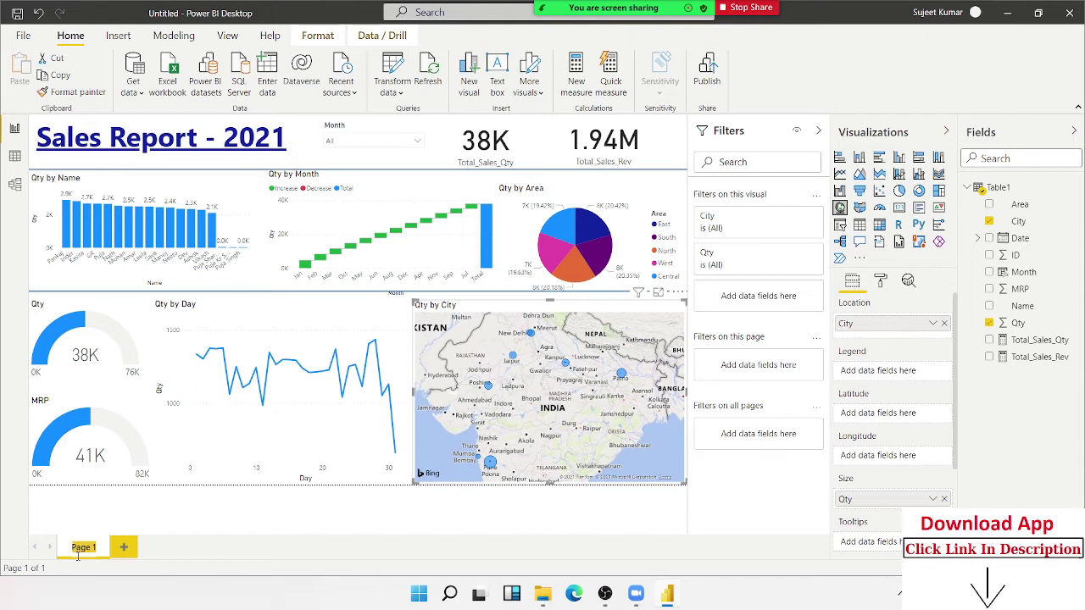
{"action": "type", "text": "SAles"}
{"action": "key", "text": "BackSpace"}
{"action": "key", "text": "BackSpace"}
{"action": "key", "text": "BackSpace"}
{"action": "key", "text": "BackSpace"}
{"action": "type", "text": "es-2"}
{"action": "type", "text": "021"}
{"action": "key", "text": "Return"}
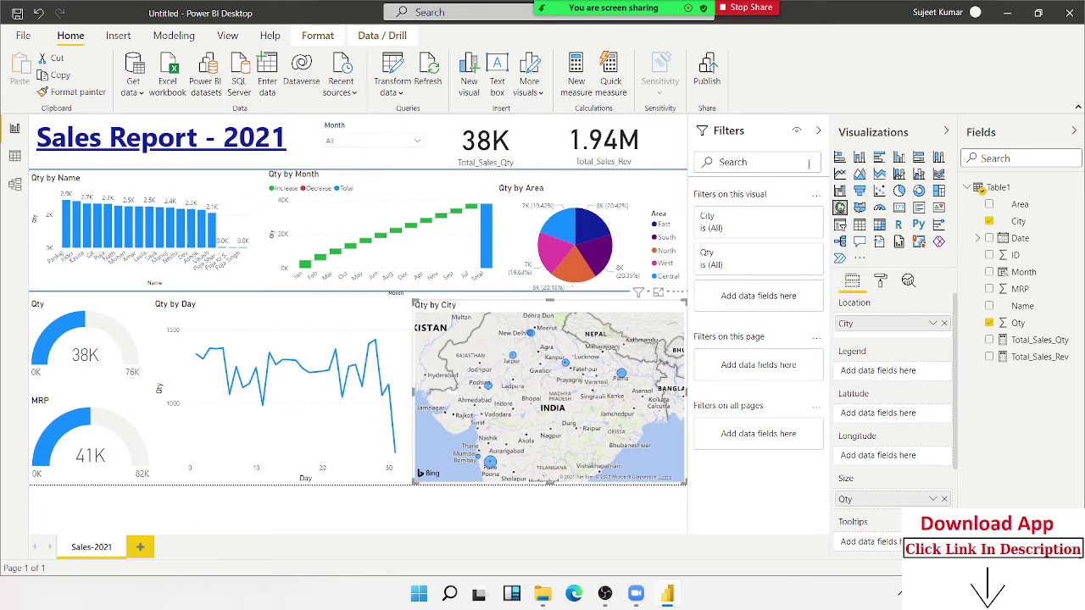
{"action": "left_click", "coordinate": [977, 189]}
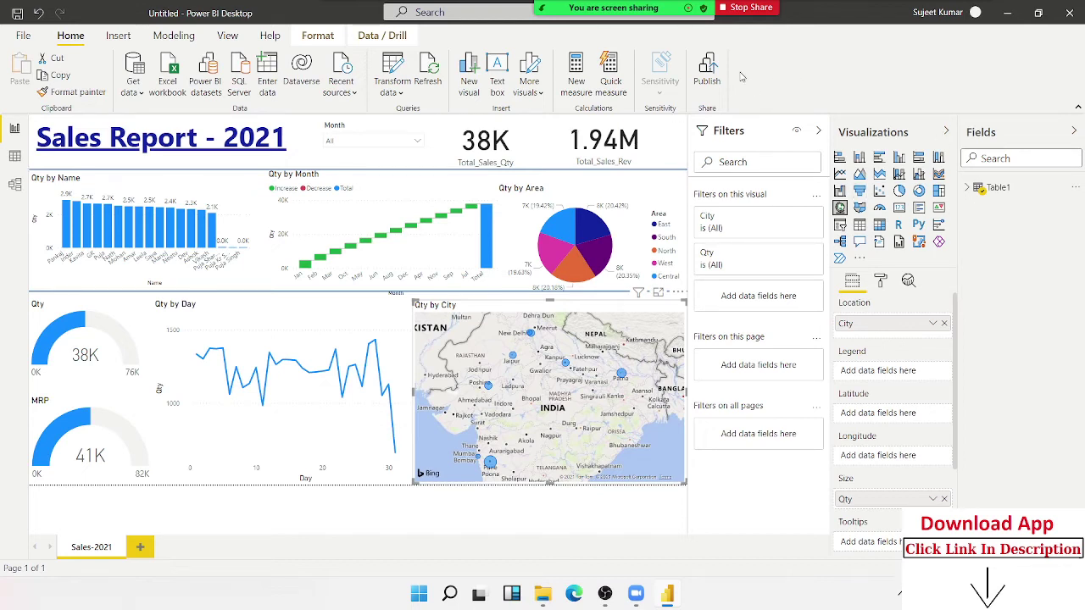
Save the report as Sales-2021 in E:\2021 when Publish prompts to save changes
{"action": "left_click", "coordinate": [708, 72]}
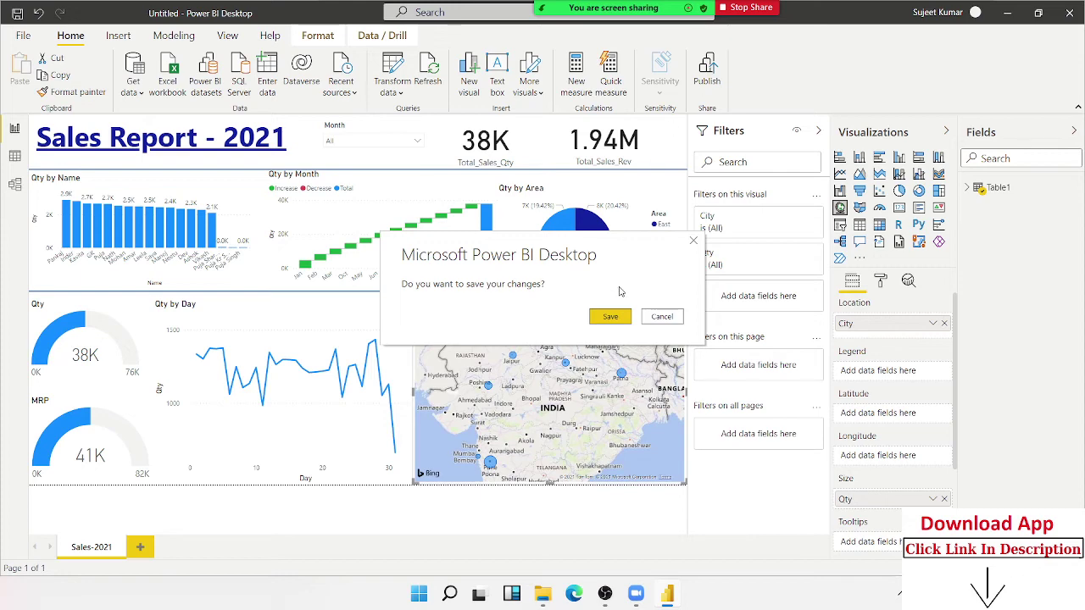
{"action": "left_click", "coordinate": [606, 318]}
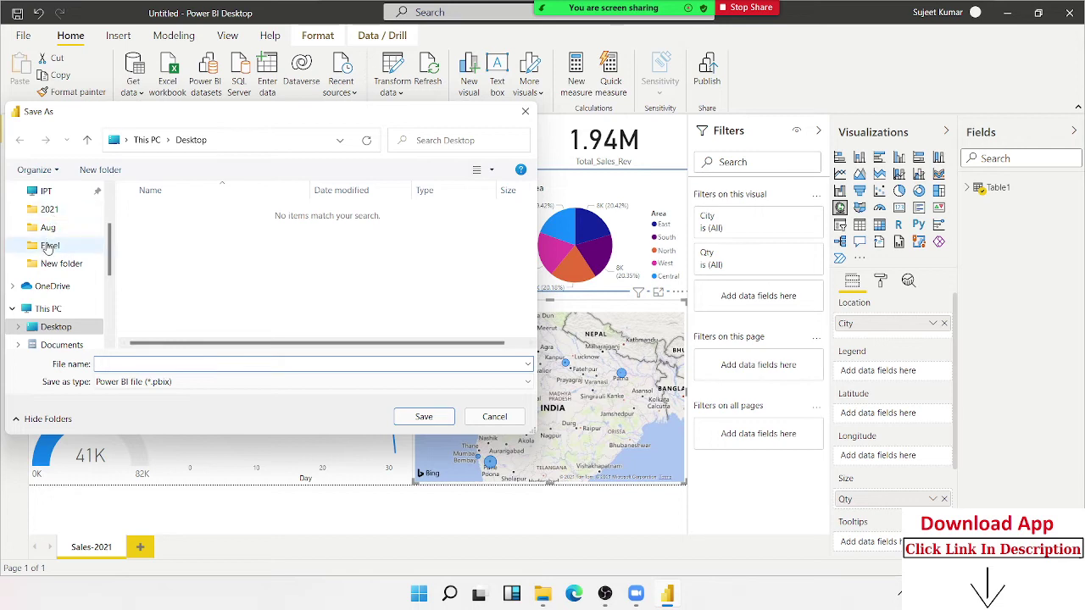
{"action": "left_click", "coordinate": [50, 210]}
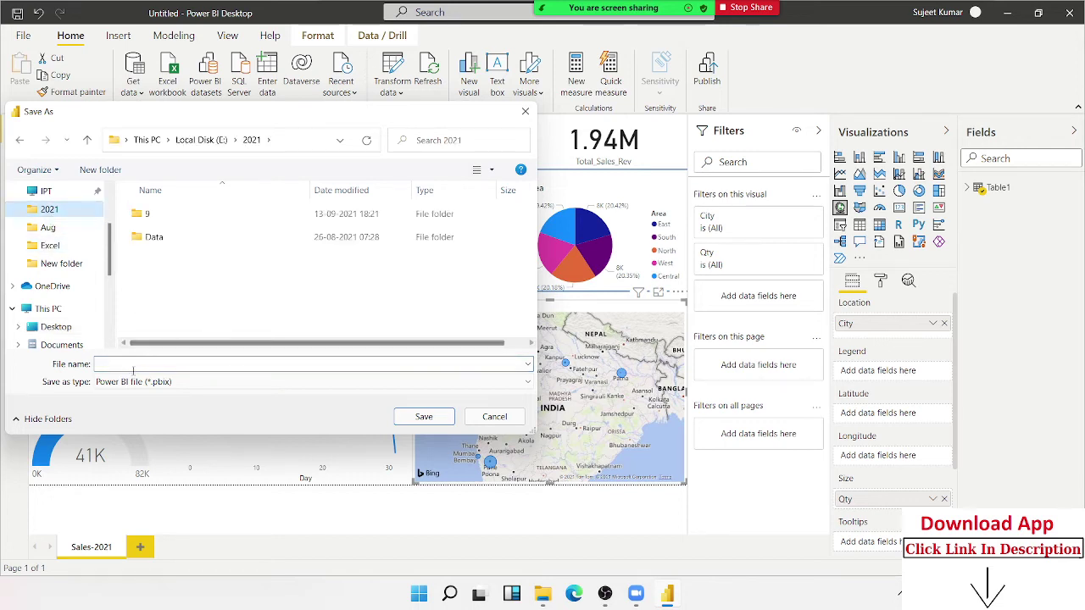
{"action": "type", "text": "S"}
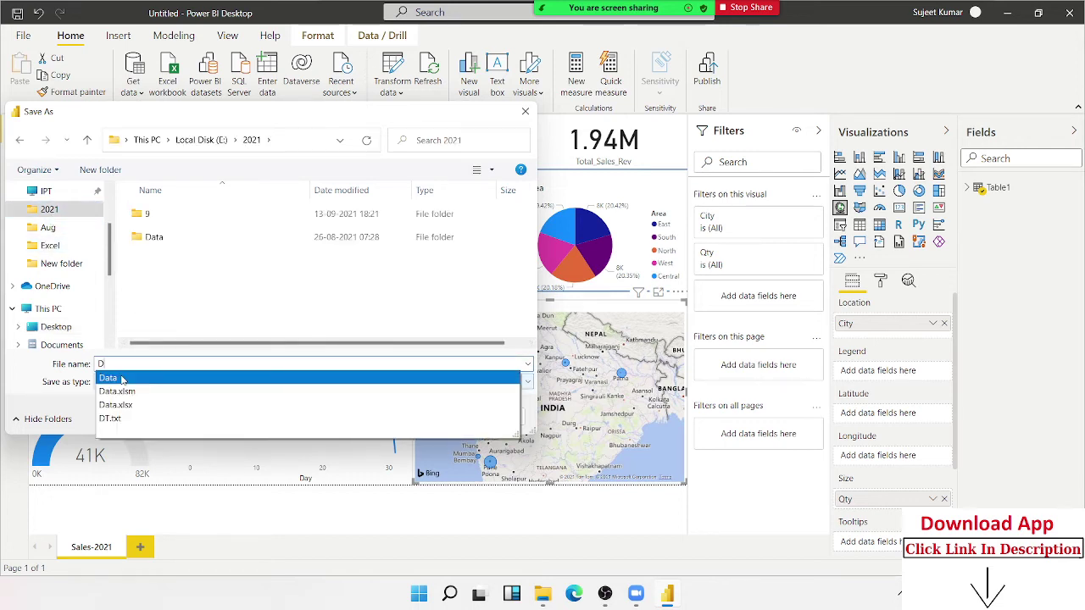
{"action": "type", "text": "ales-2021"}
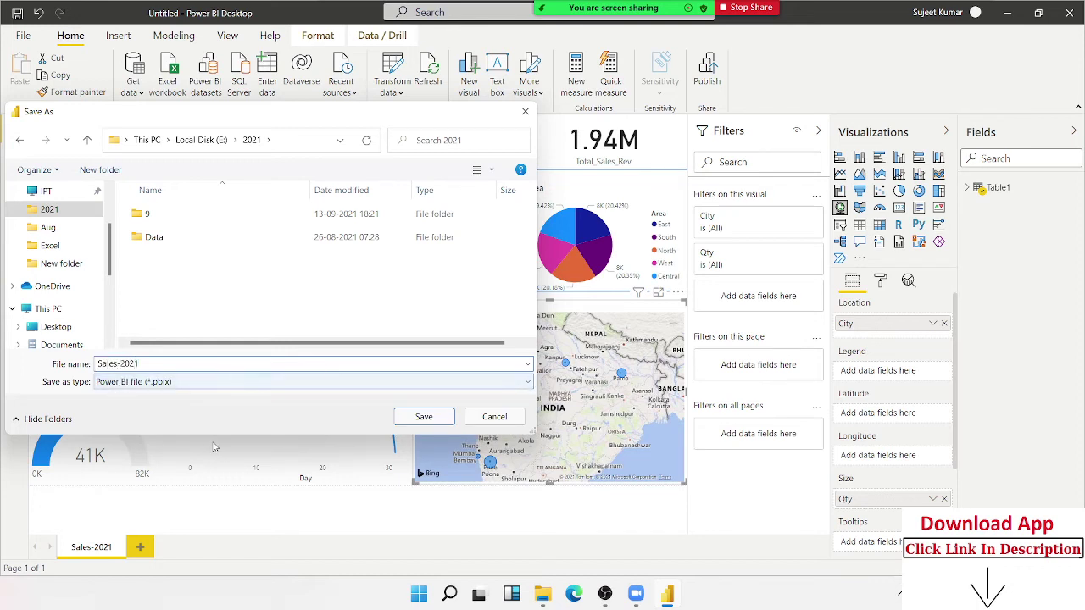
{"action": "left_click", "coordinate": [412, 419]}
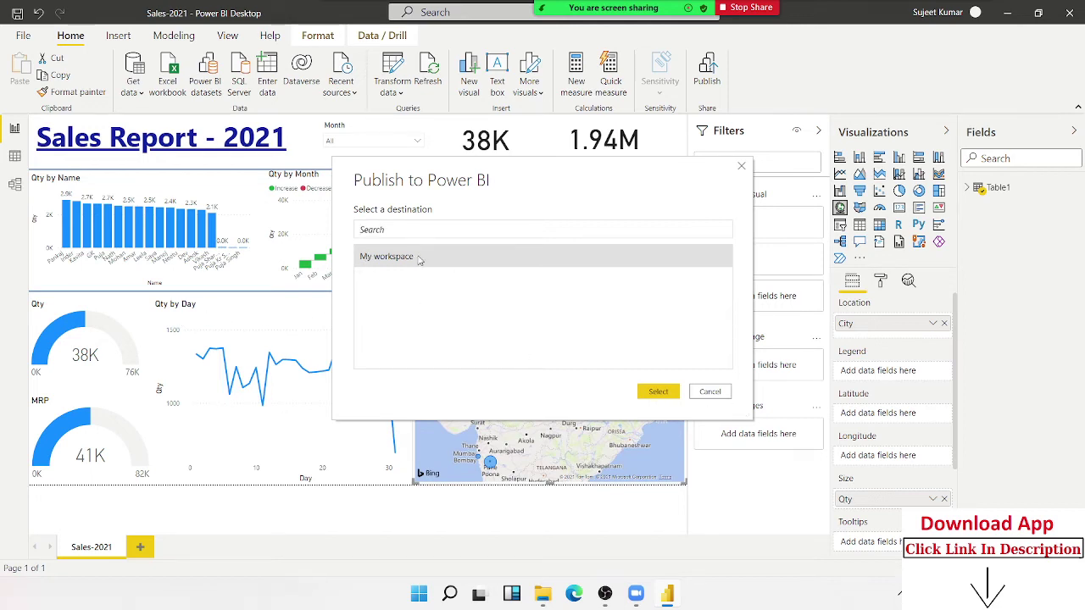
Publish Sales-2021 to My workspace and open it in Power BI Service
{"action": "left_click", "coordinate": [675, 392]}
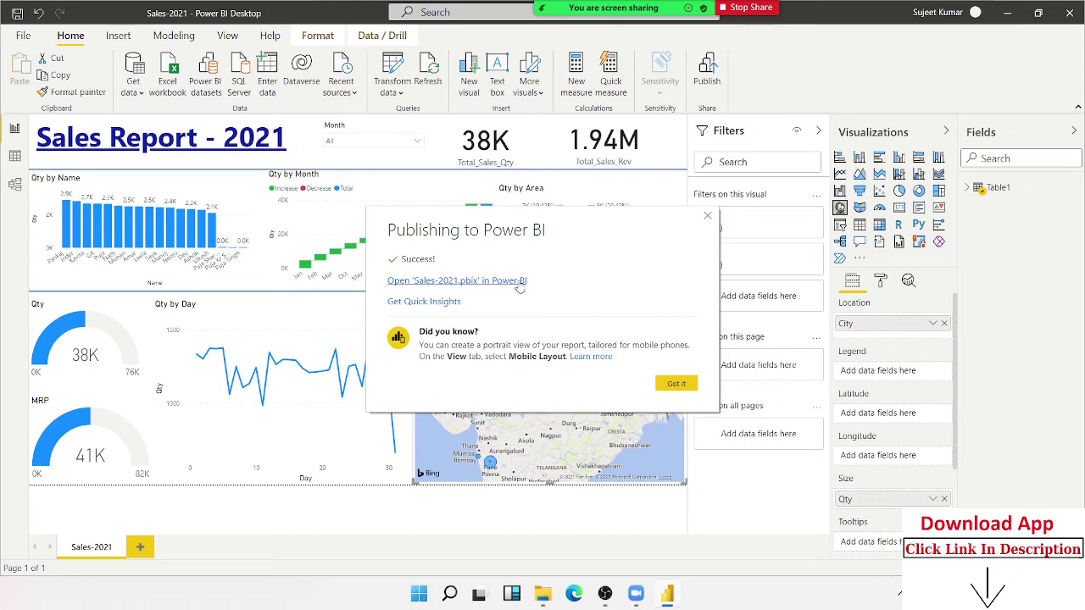
{"action": "left_click", "coordinate": [519, 282]}
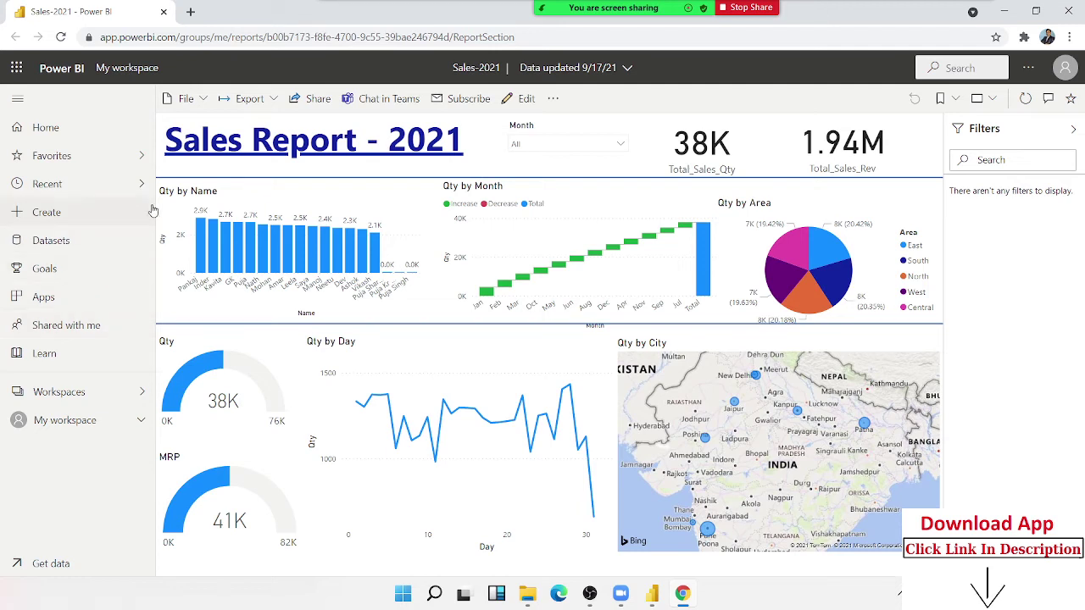
Try Export > Analyze in Excel and dismiss the Upgrade to Pro prompt
{"action": "left_click", "coordinate": [254, 99]}
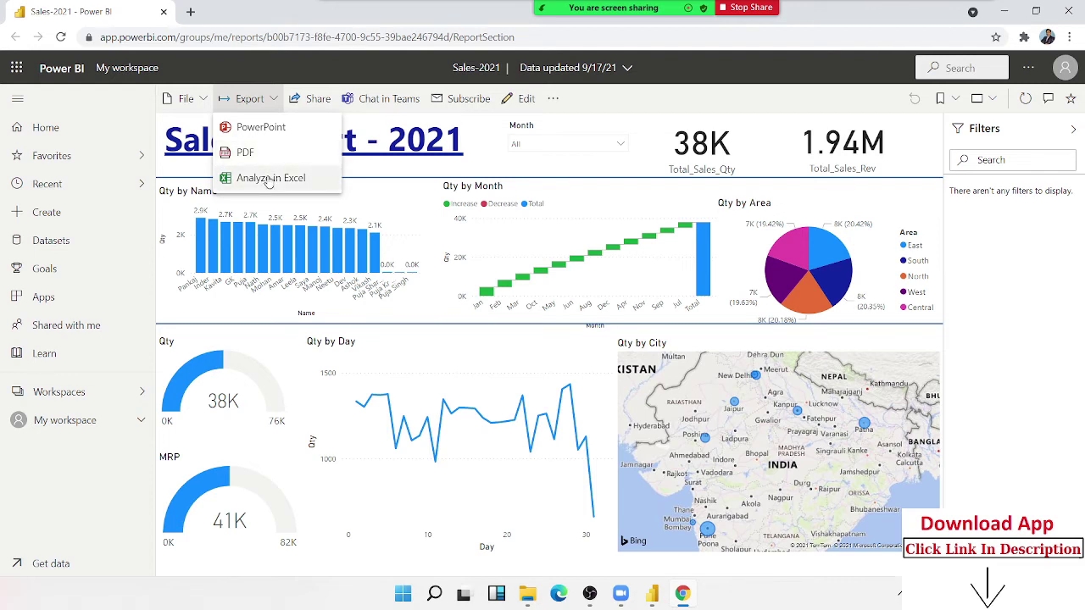
{"action": "left_click", "coordinate": [268, 179]}
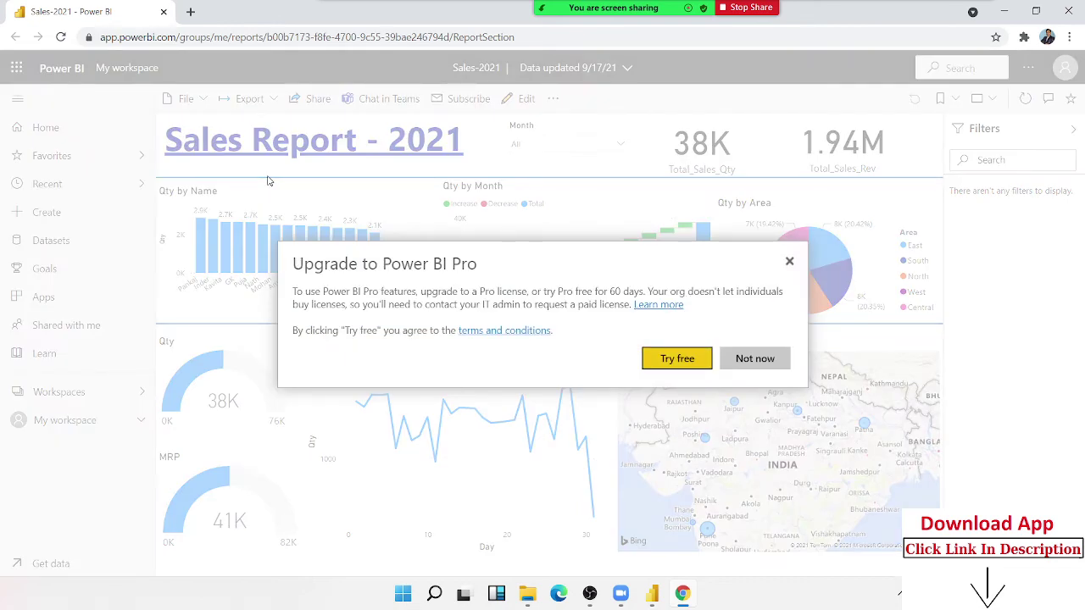
{"action": "left_click", "coordinate": [789, 262]}
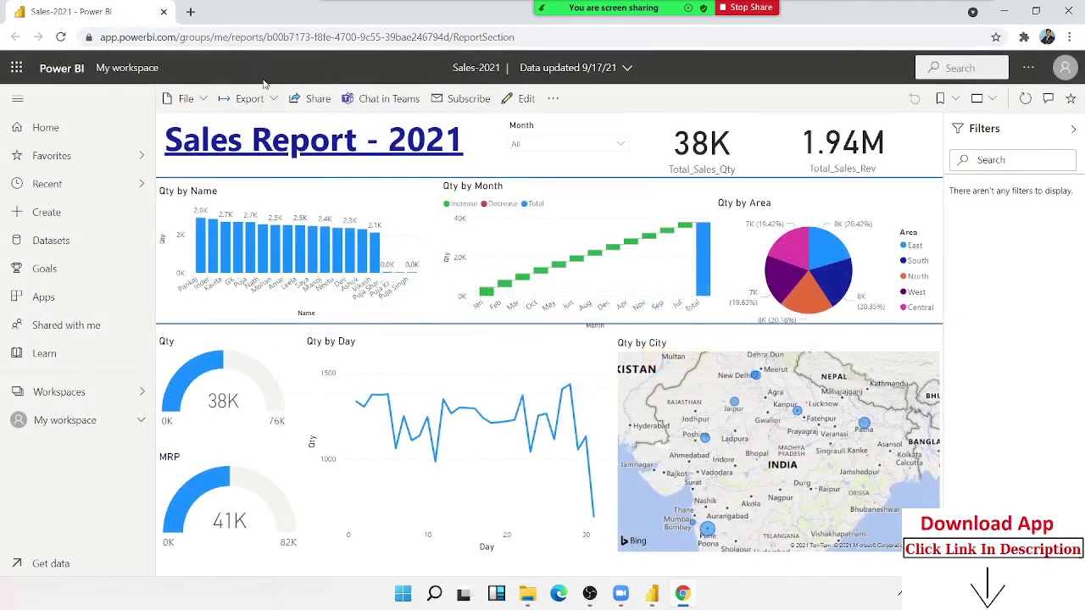
Try File > Manage permissions, close its Pro upgrade prompt, and reopen the File menu
{"action": "left_click", "coordinate": [201, 102]}
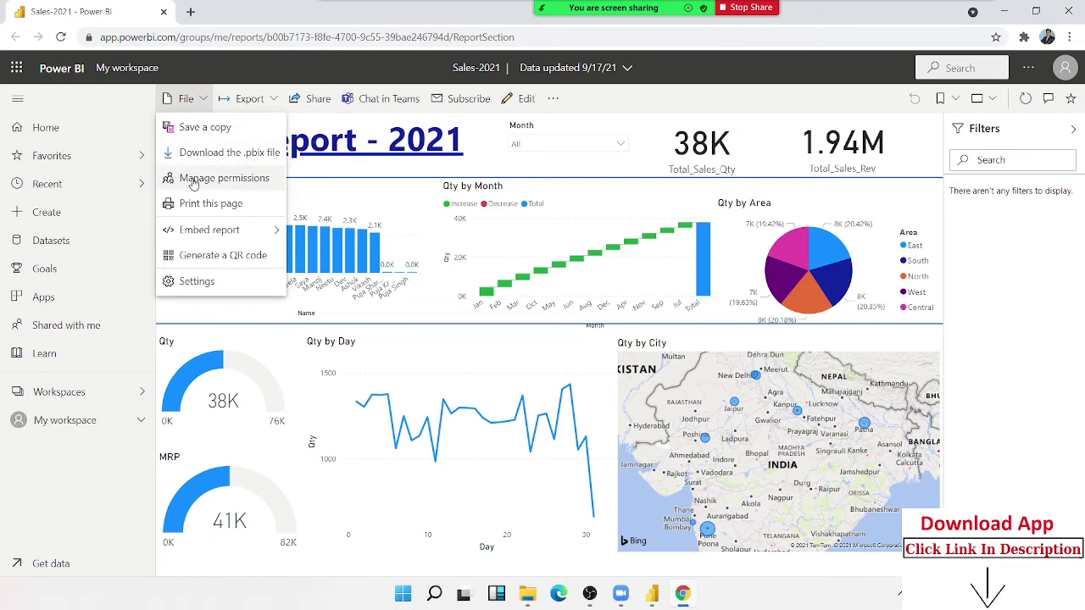
{"action": "left_click", "coordinate": [195, 179]}
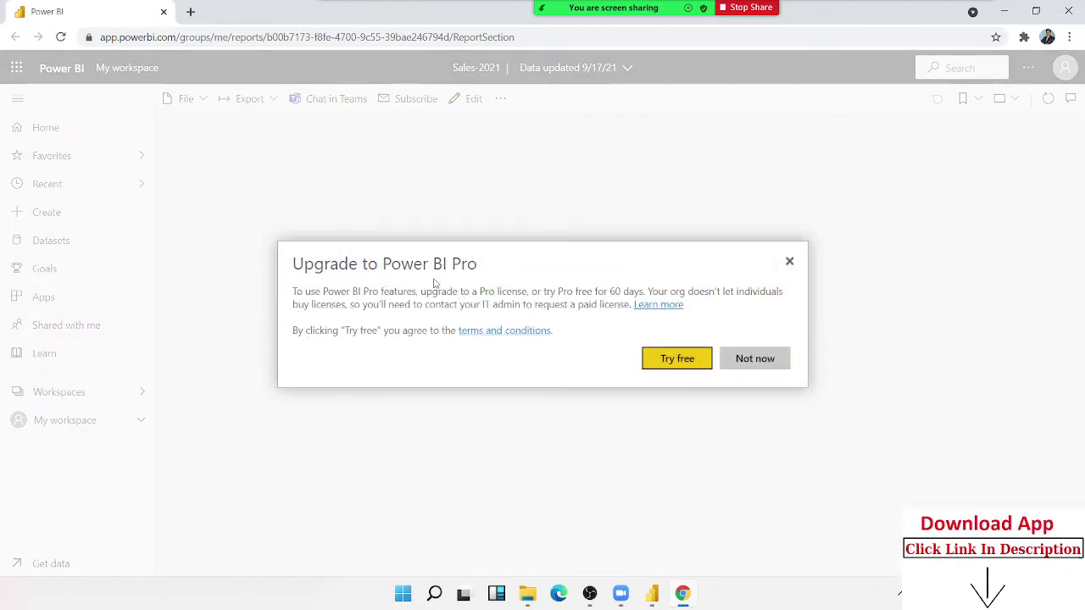
{"action": "left_click", "coordinate": [787, 266]}
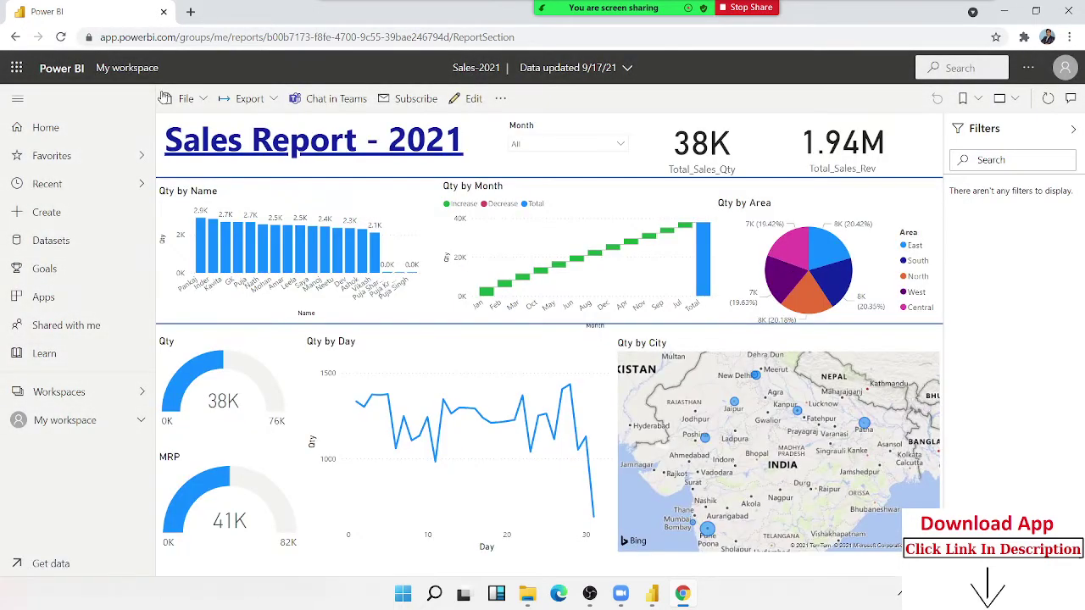
{"action": "left_click", "coordinate": [186, 99]}
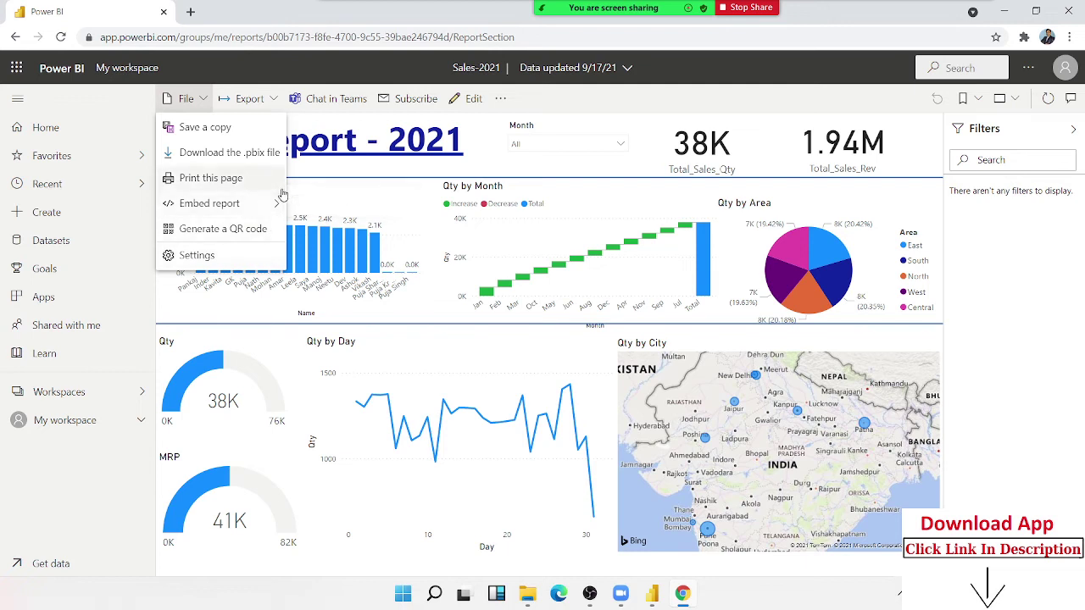
Publish Sales-2021 publicly via Embed report > Publish to web and copy the shareable link
{"action": "mouse_move", "coordinate": [254, 205]}
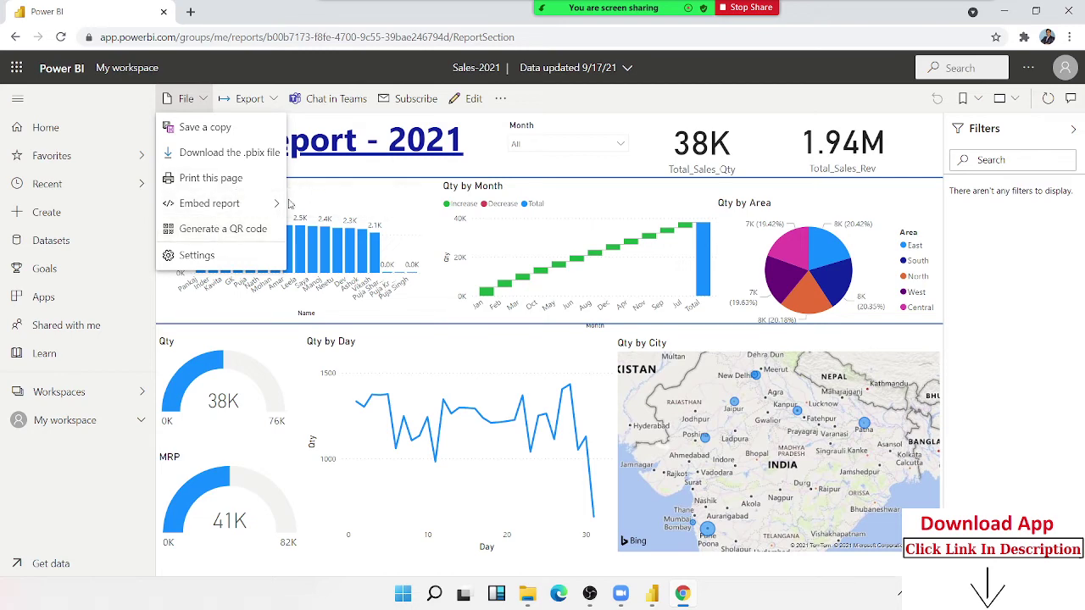
{"action": "left_click", "coordinate": [348, 202]}
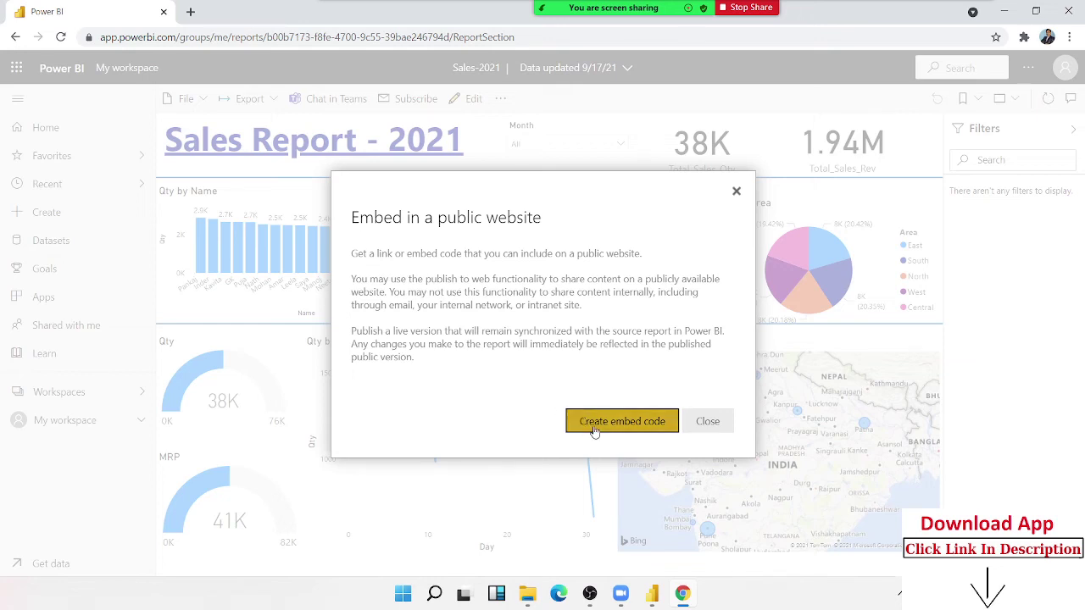
{"action": "left_click", "coordinate": [596, 428]}
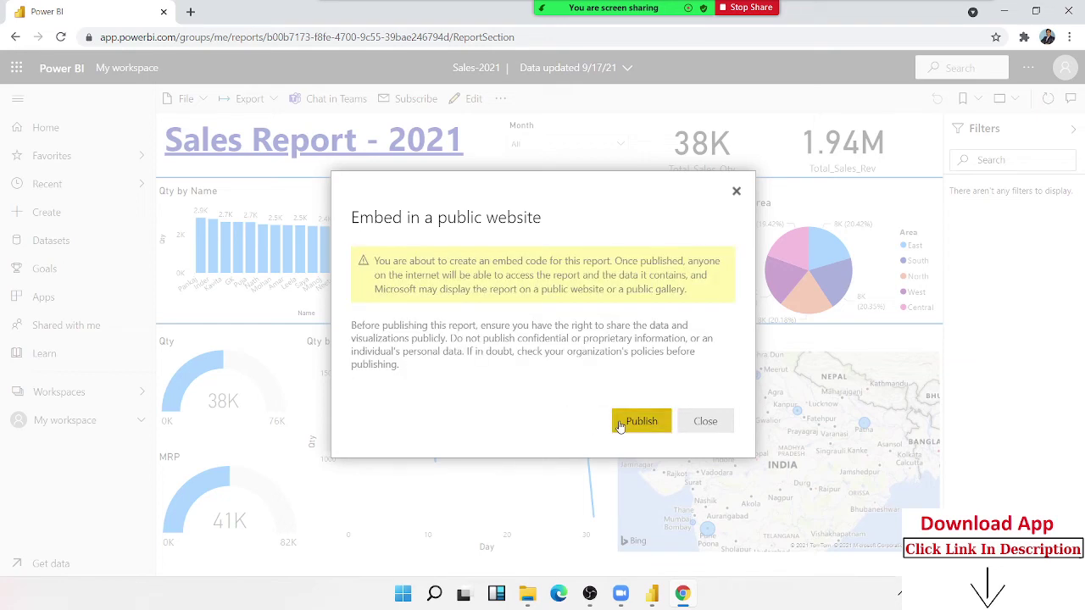
{"action": "left_click", "coordinate": [623, 419]}
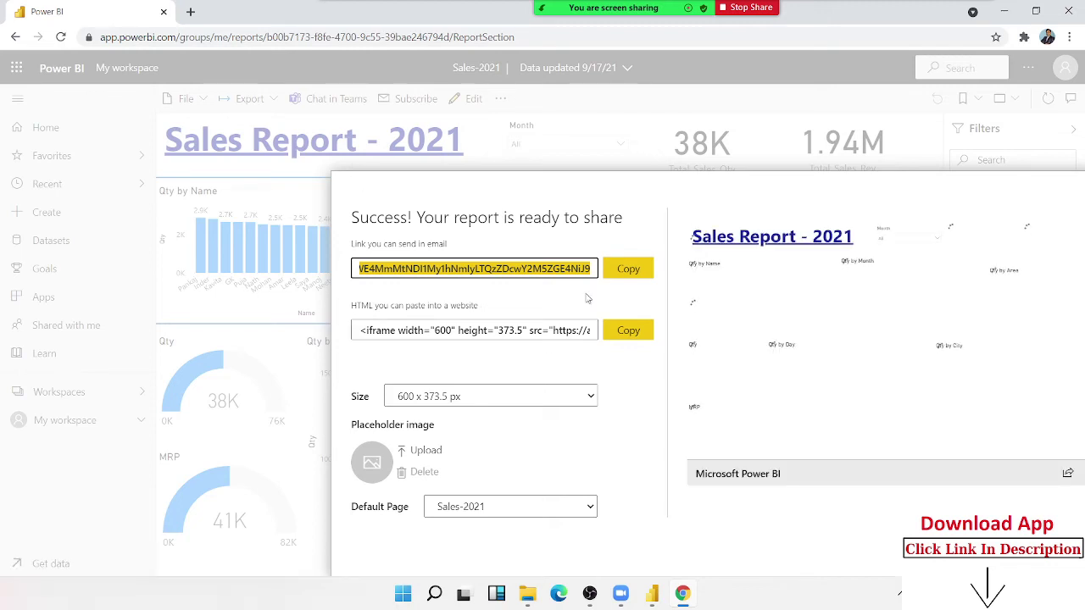
{"action": "left_click", "coordinate": [627, 270]}
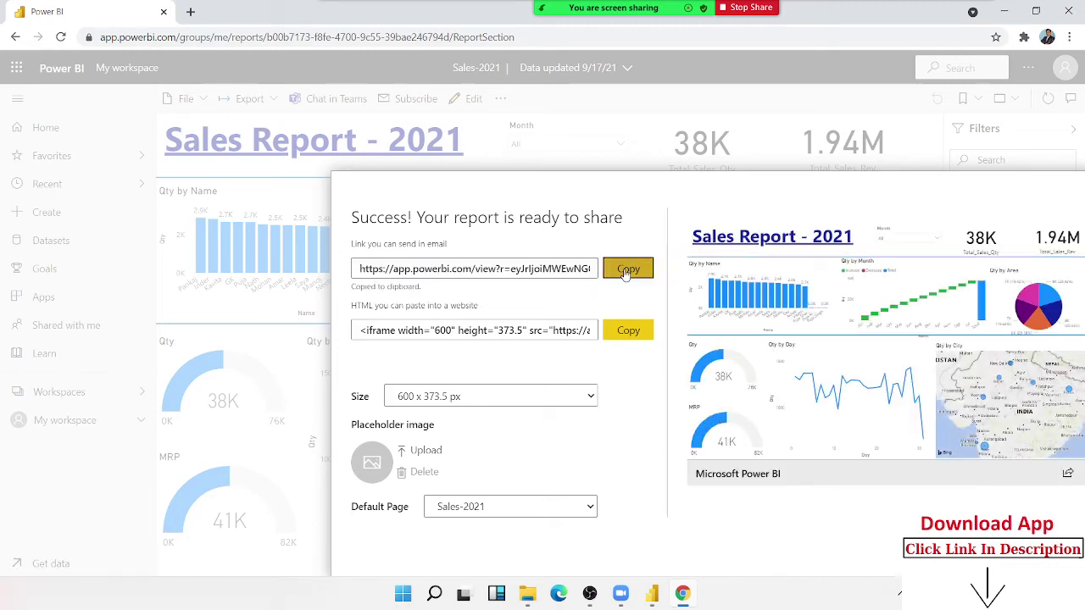
Open the copied public link in a new tab and test filtering by one salesperson, then clearing it
{"action": "left_click", "coordinate": [192, 12]}
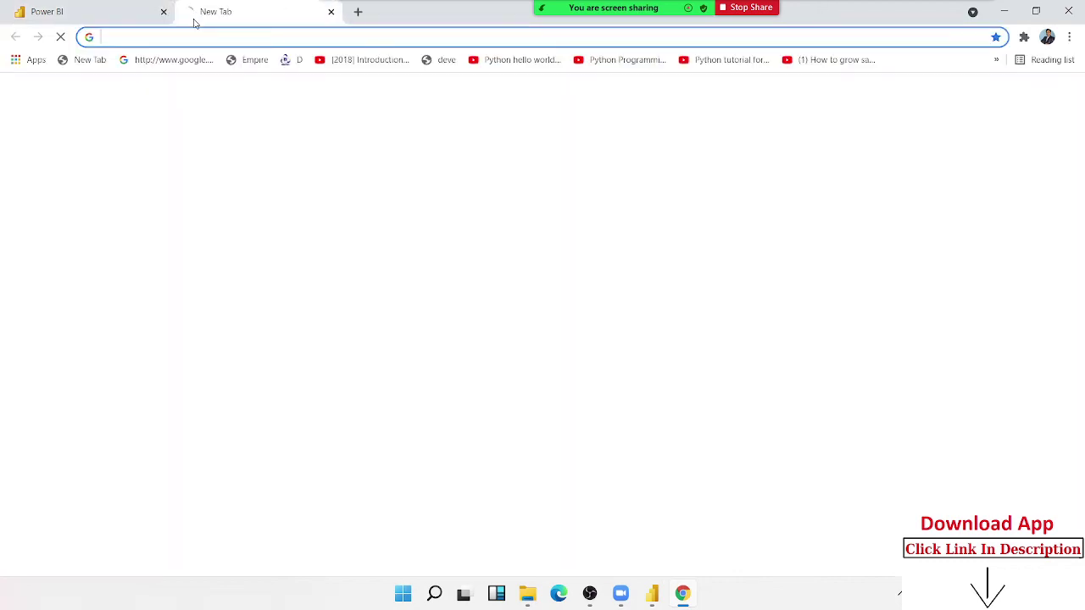
{"action": "key", "text": "ctrl+v"}
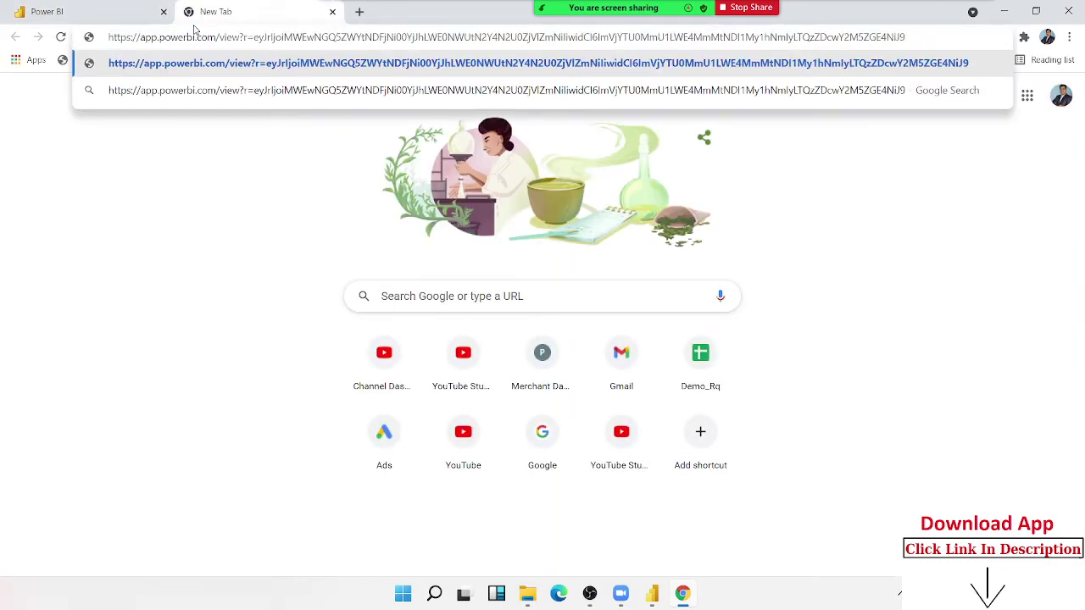
{"action": "key", "text": "Return"}
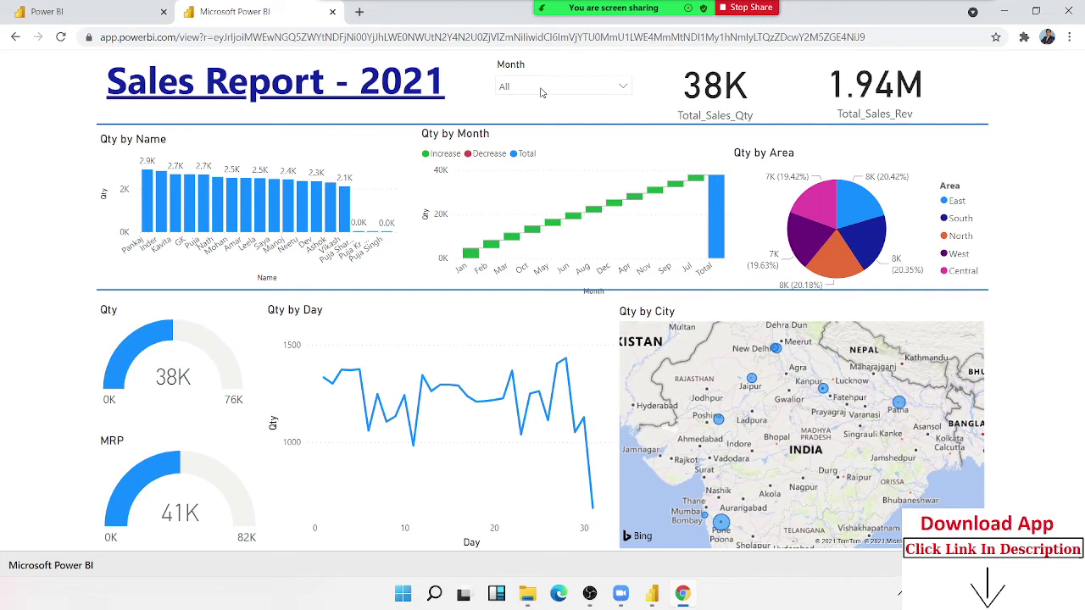
{"action": "mouse_move", "coordinate": [307, 204]}
{"action": "left_click", "coordinate": [305, 193]}
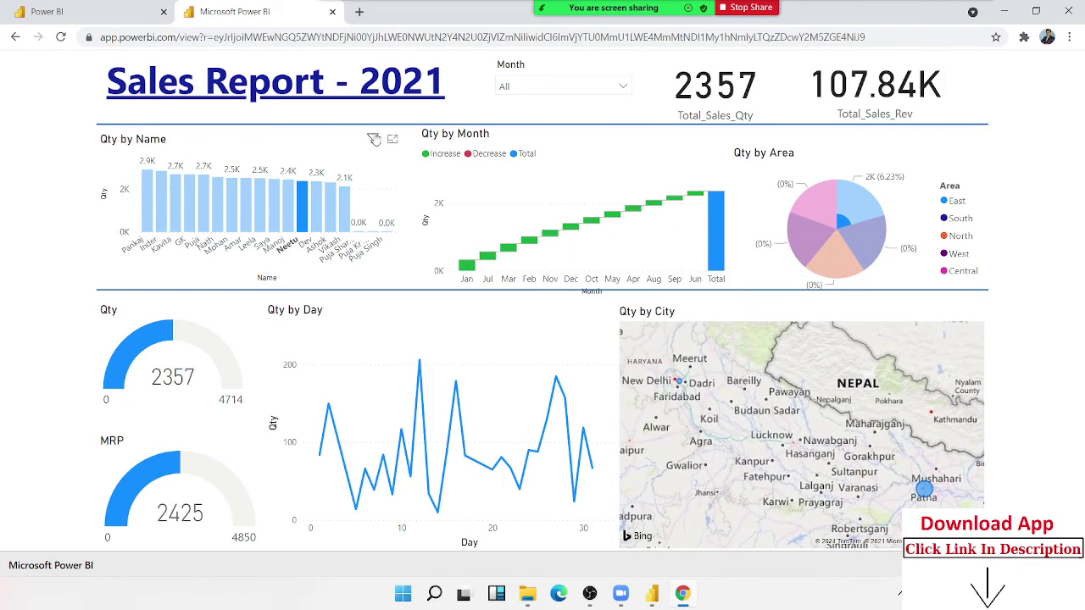
{"action": "mouse_move", "coordinate": [377, 140]}
{"action": "left_click", "coordinate": [305, 201]}
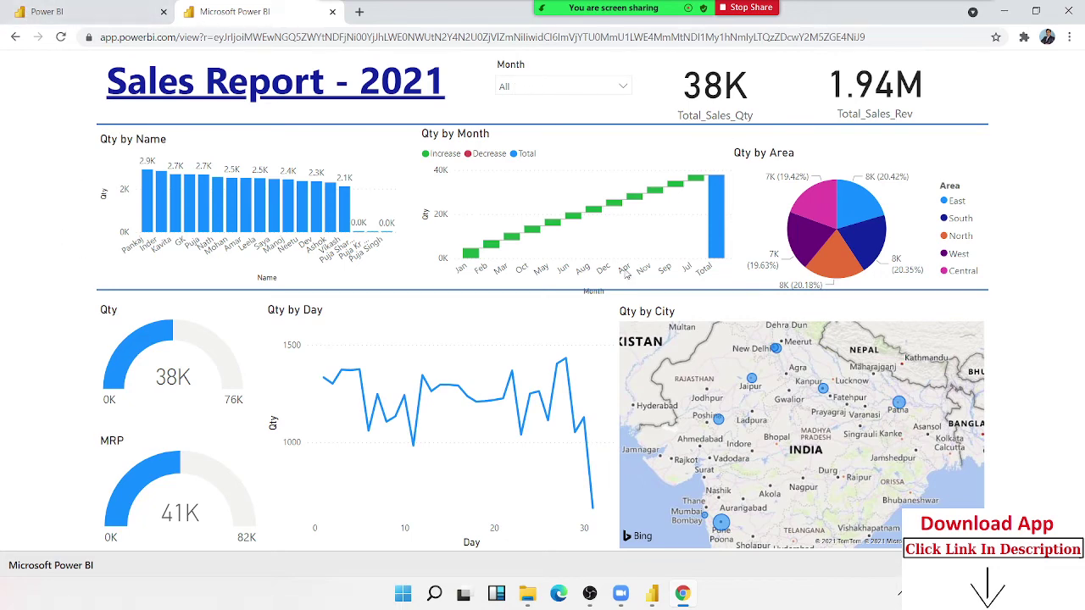
{"action": "scroll", "coordinate": [717, 374], "scroll_direction": "down", "scroll_amount": 3}
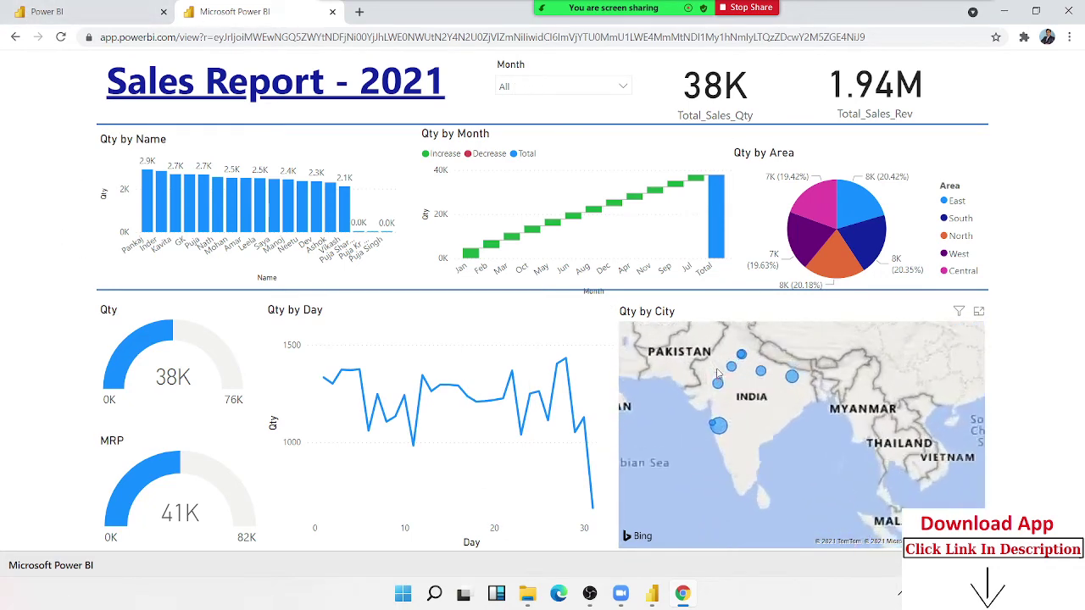
{"action": "scroll", "coordinate": [717, 374], "scroll_direction": "up", "scroll_amount": 1}
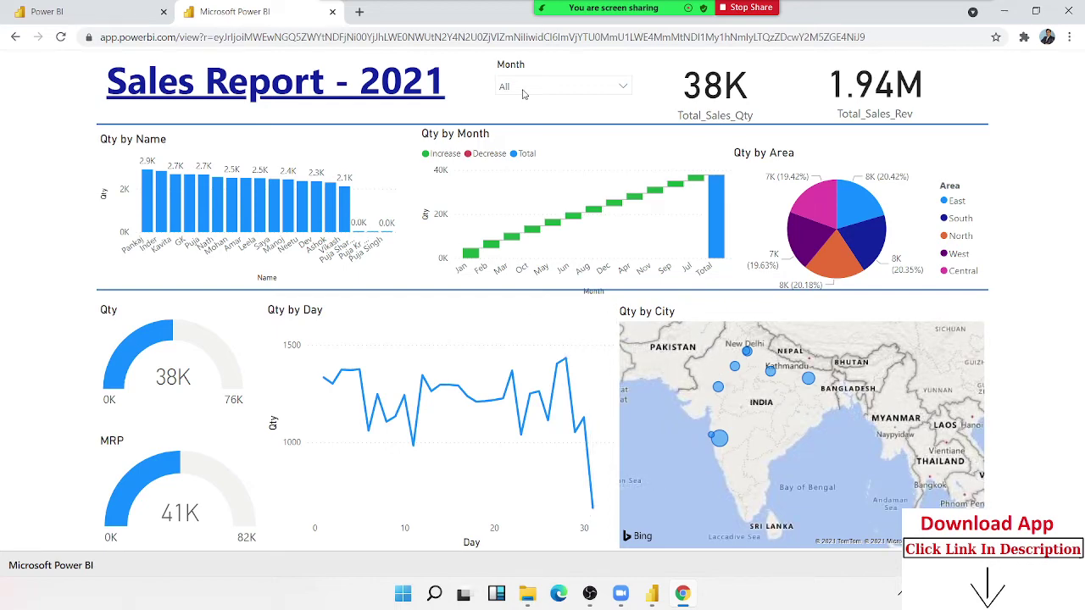
Close the test tab and copy the HTML iframe embed code
{"action": "left_click", "coordinate": [332, 11]}
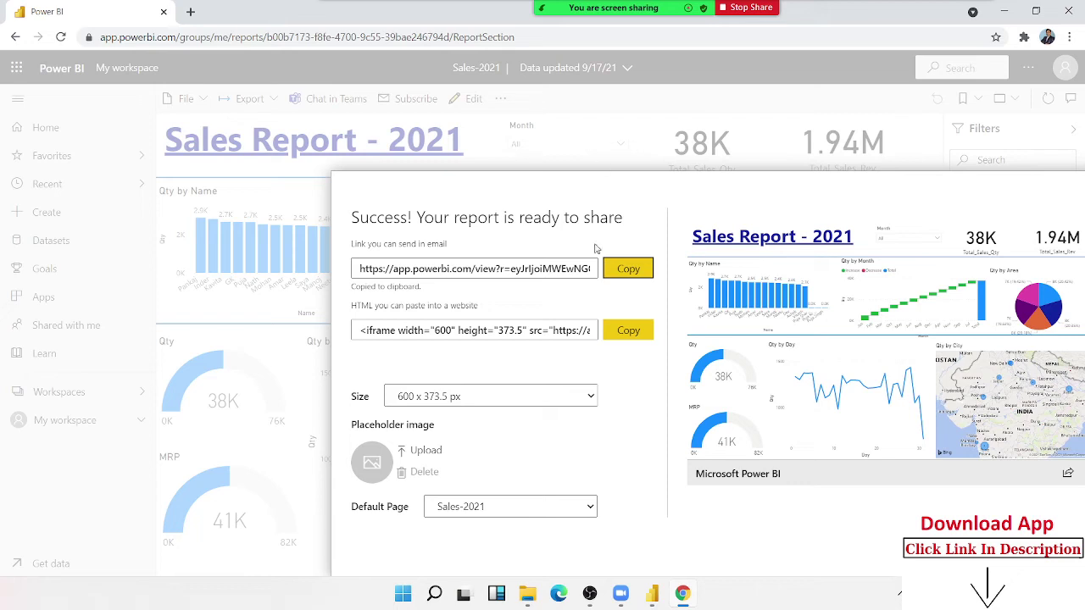
{"action": "left_click", "coordinate": [620, 331]}
{"action": "left_click", "coordinate": [616, 336]}
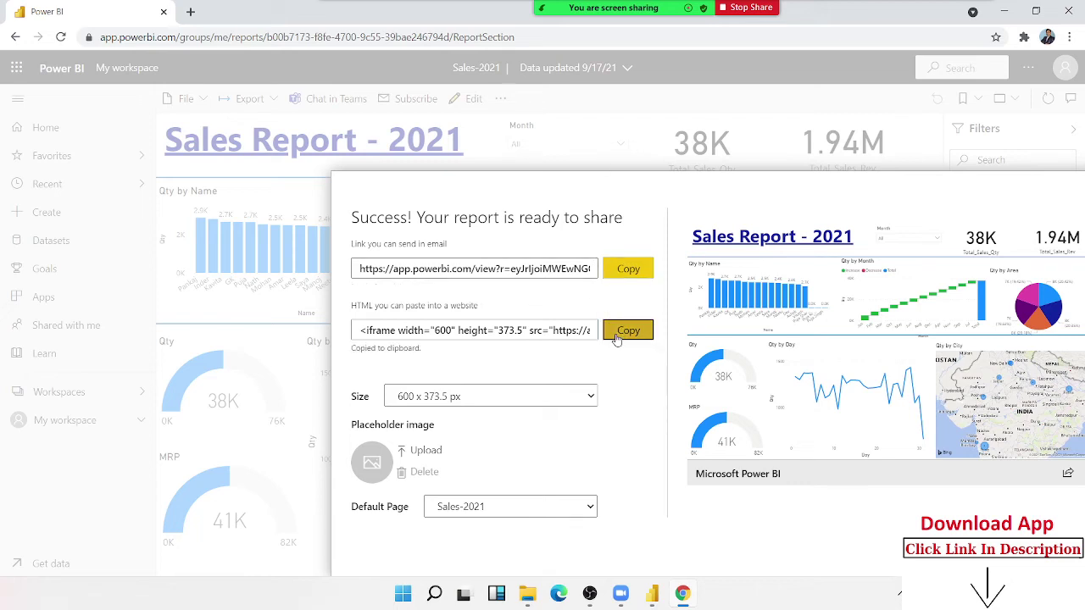
{"action": "left_click", "coordinate": [189, 13]}
Go to google.com, search 'blogger', and open Blogger.com to the Posts list
{"action": "type", "text": "google.com"}
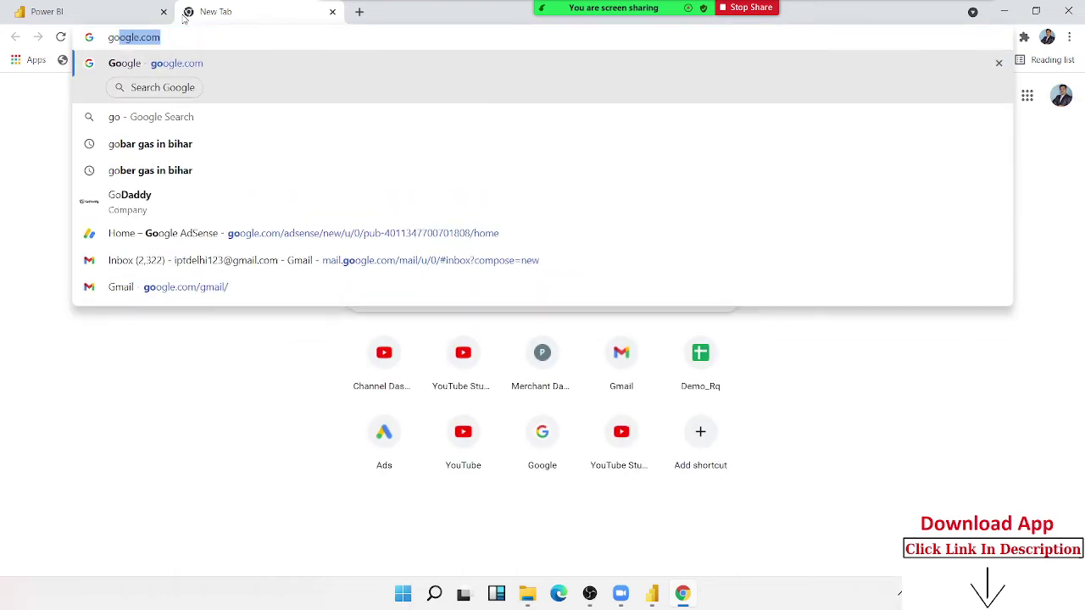
{"action": "key", "text": "Return"}
{"action": "type", "text": "bl"}
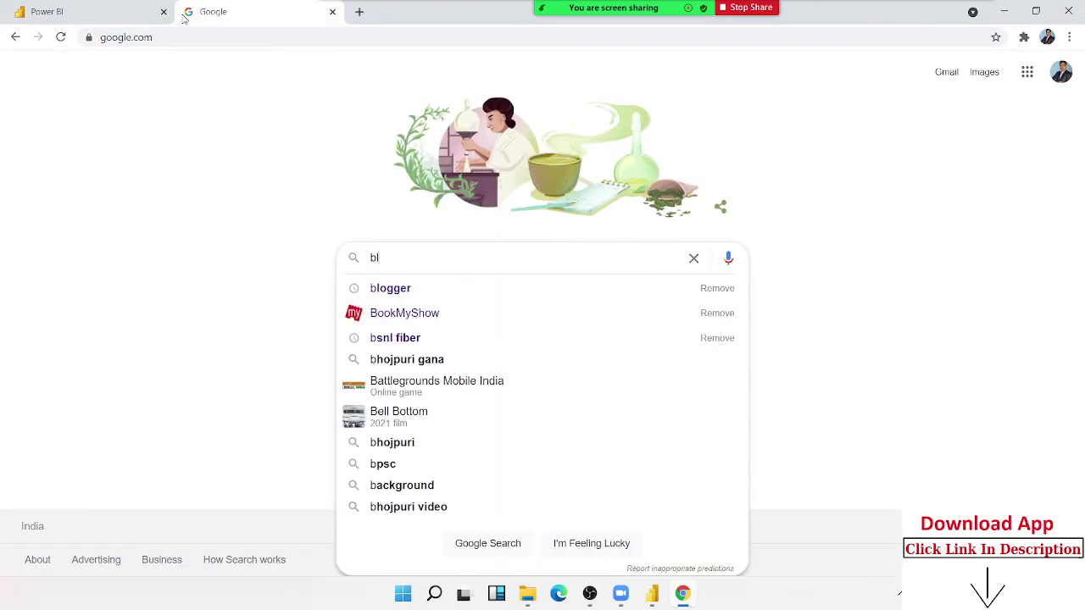
{"action": "key", "text": "Down"}
{"action": "key", "text": "Return"}
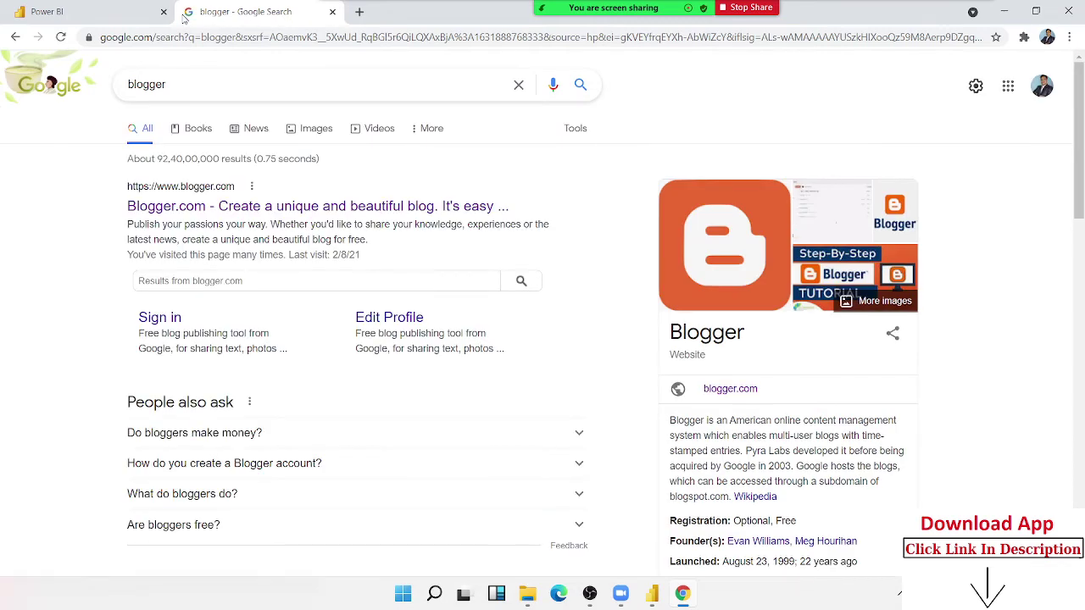
{"action": "left_click", "coordinate": [183, 210]}
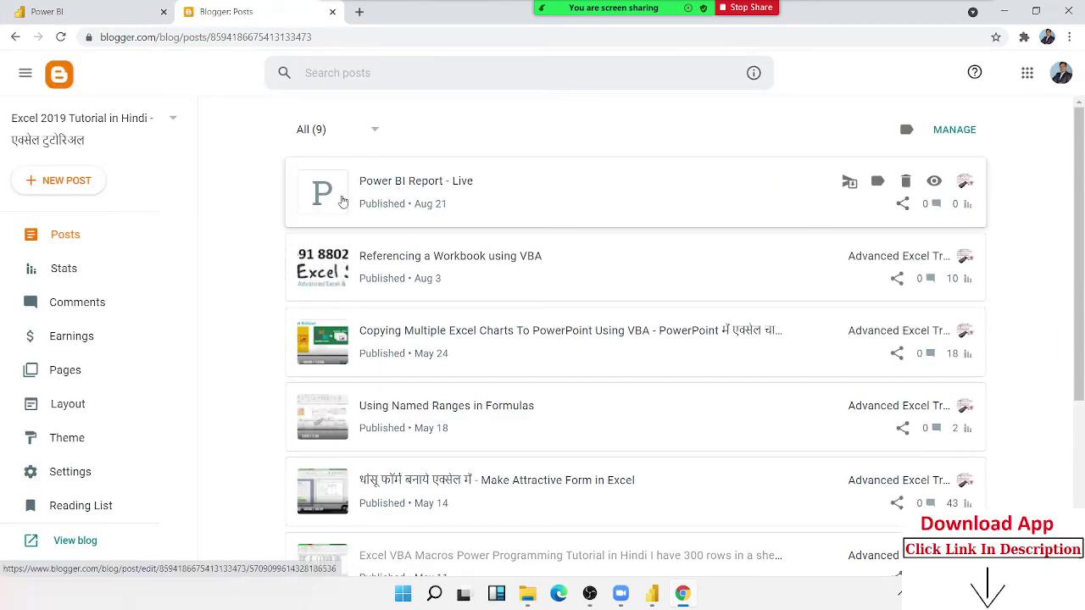
Paste the iframe code below the existing embed in 'Power BI Report - Live', update it, and preview
{"action": "left_click", "coordinate": [342, 199]}
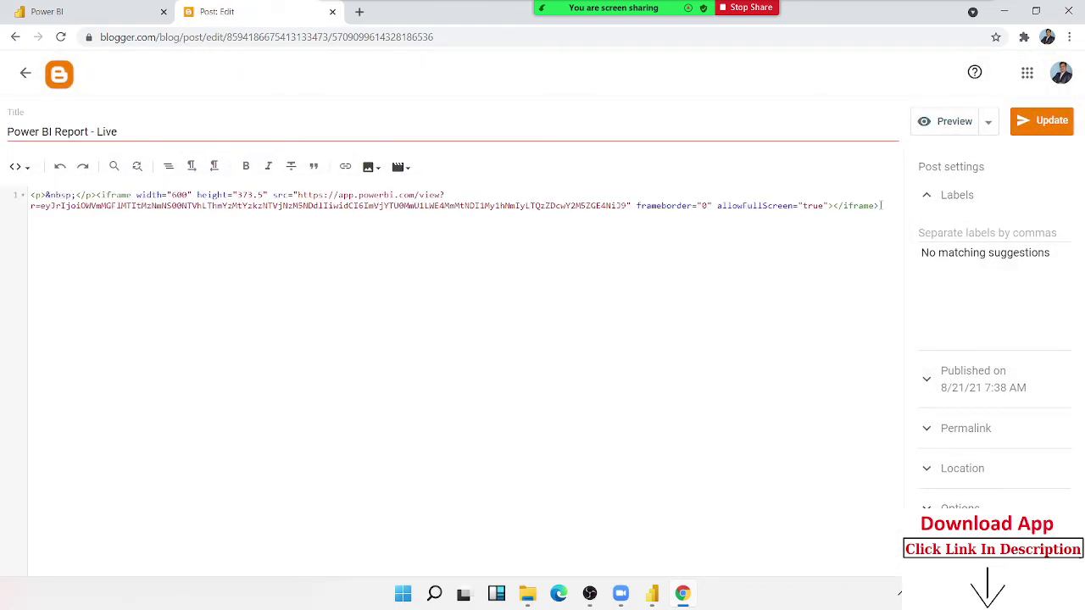
{"action": "key", "text": "Return"}
{"action": "key", "text": "Return"}
{"action": "key", "text": "ctrl+v"}
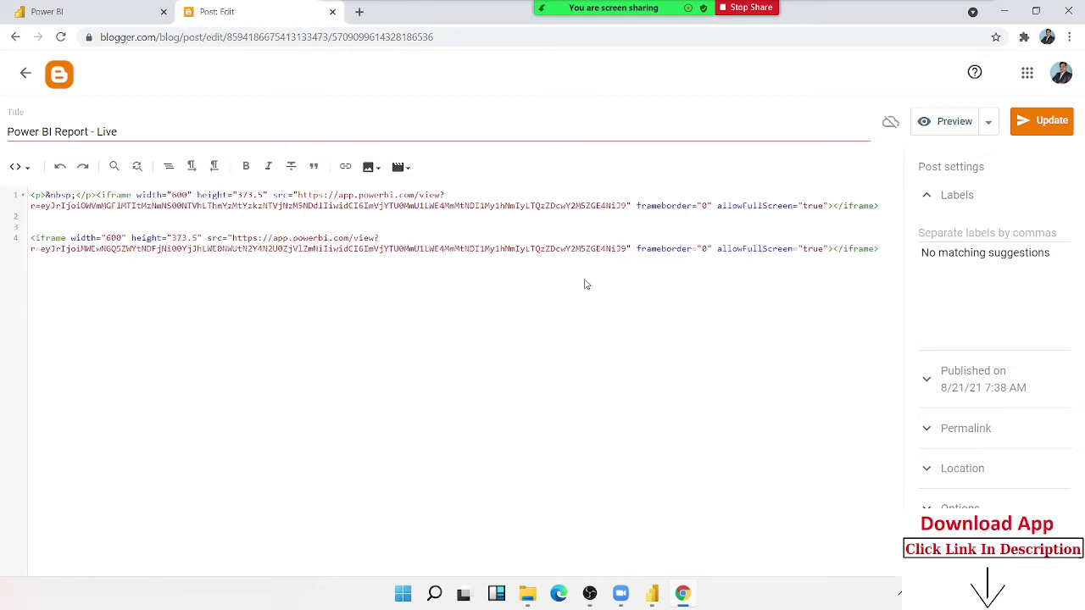
{"action": "left_click", "coordinate": [1062, 132]}
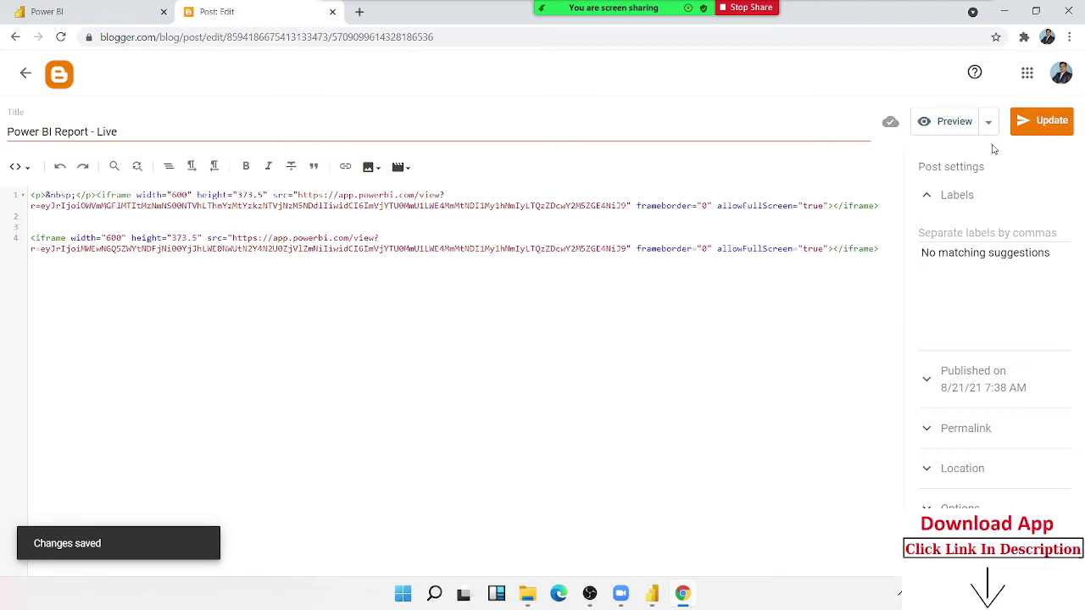
{"action": "left_click", "coordinate": [949, 121]}
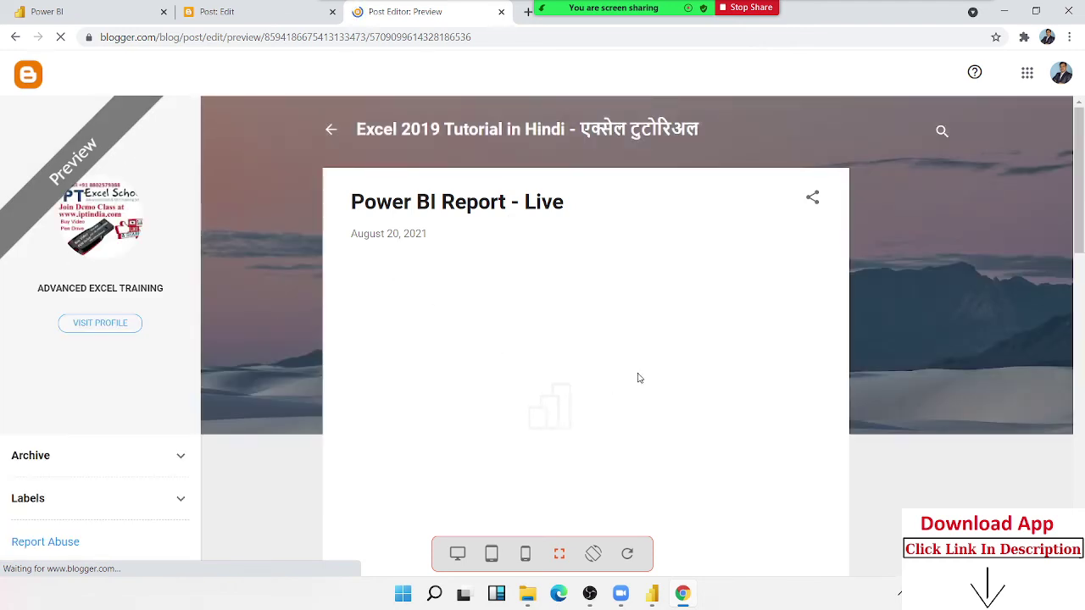
Scroll the post preview to check both embedded Power BI reports, then close the preview tab
{"action": "scroll", "coordinate": [580, 429], "scroll_direction": "down", "scroll_amount": 3}
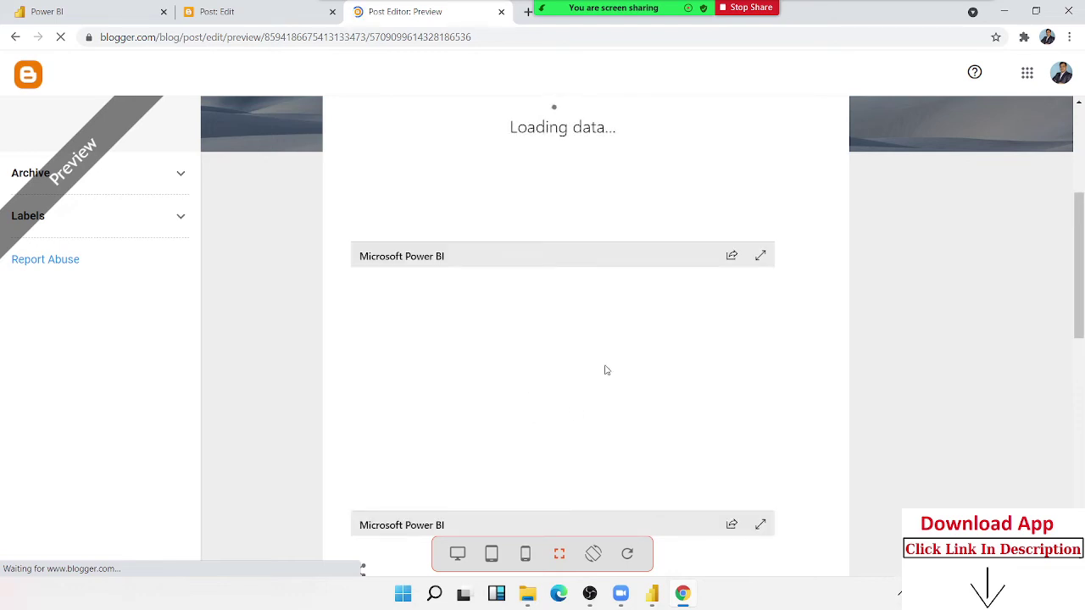
{"action": "scroll", "coordinate": [606, 370], "scroll_direction": "up", "scroll_amount": 2}
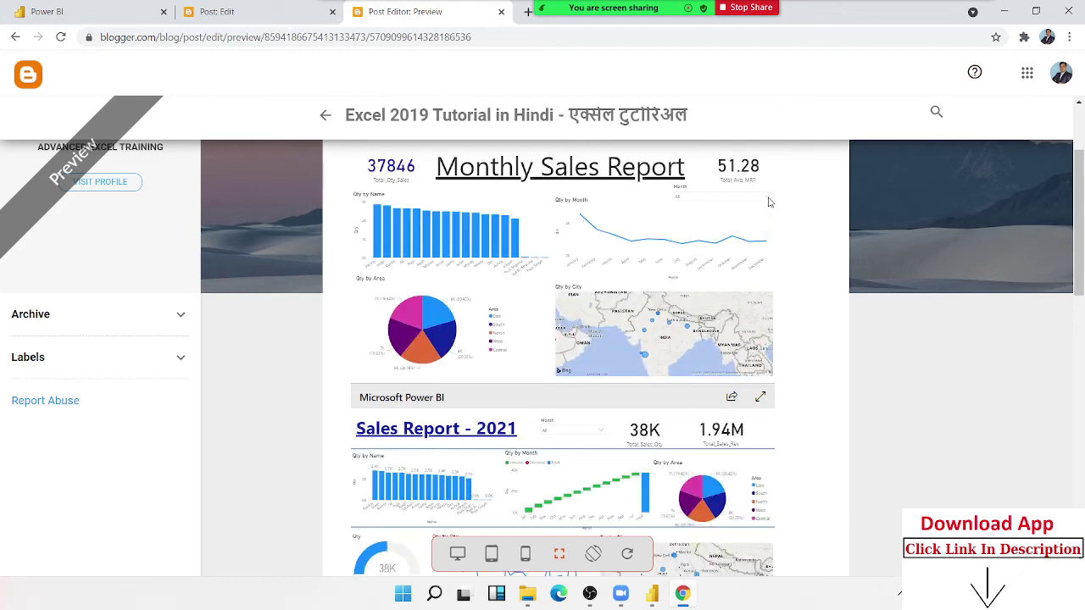
{"action": "scroll", "coordinate": [725, 449], "scroll_direction": "down", "scroll_amount": 3}
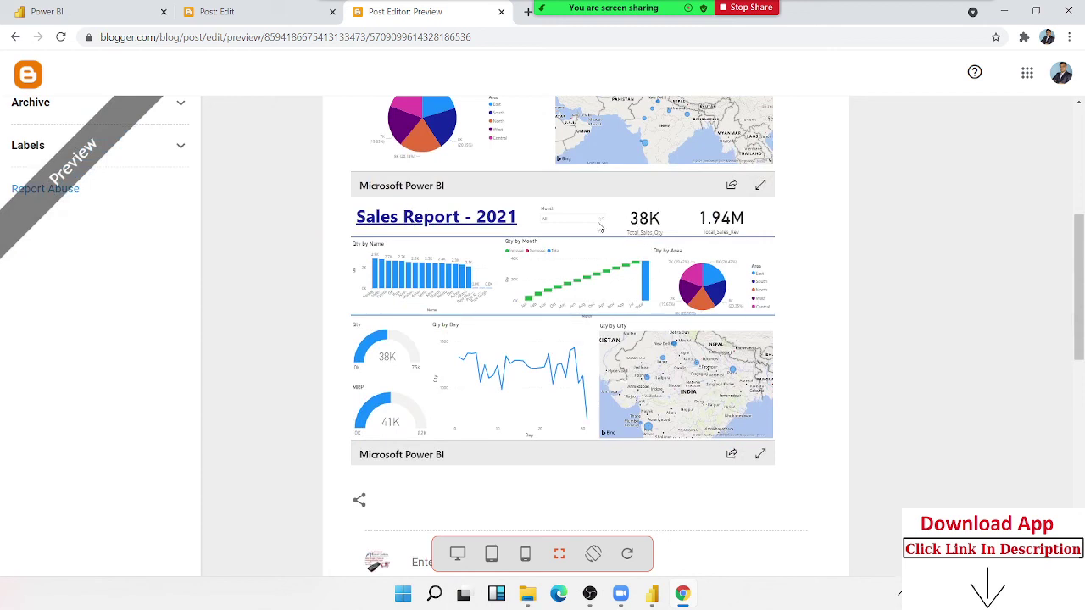
{"action": "scroll", "coordinate": [608, 391], "scroll_direction": "up", "scroll_amount": 1}
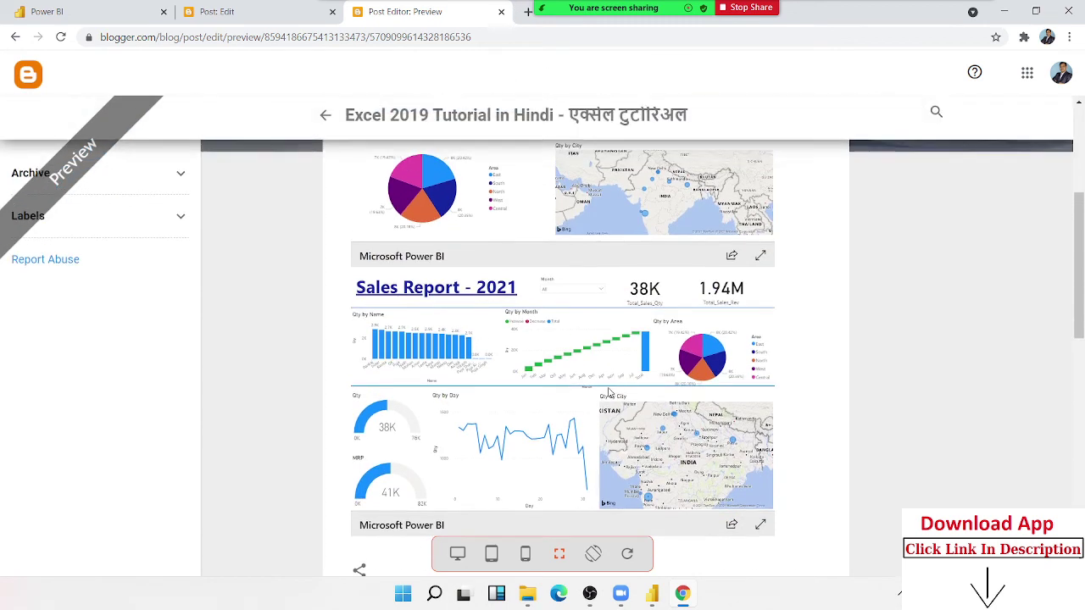
{"action": "scroll", "coordinate": [608, 392], "scroll_direction": "up", "scroll_amount": 1}
{"action": "scroll", "coordinate": [608, 392], "scroll_direction": "down", "scroll_amount": 1}
{"action": "scroll", "coordinate": [608, 391], "scroll_direction": "up", "scroll_amount": 2}
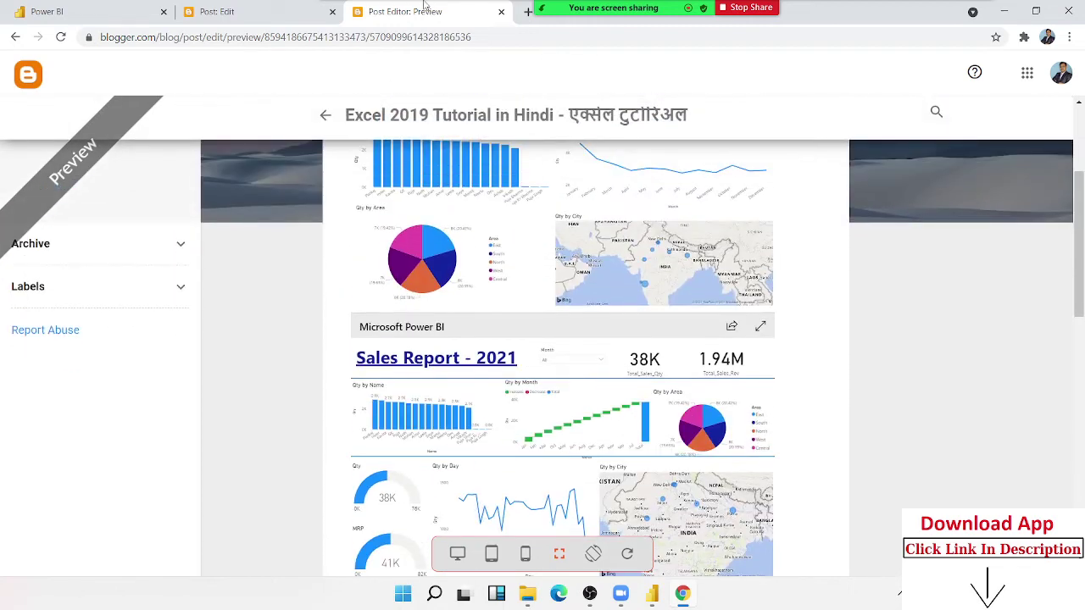
{"action": "left_click", "coordinate": [500, 12]}
Return to the Power BI tab, dismiss the ready-to-share dialog, and open the File menu
{"action": "key", "text": "ctrl+Page_Up"}
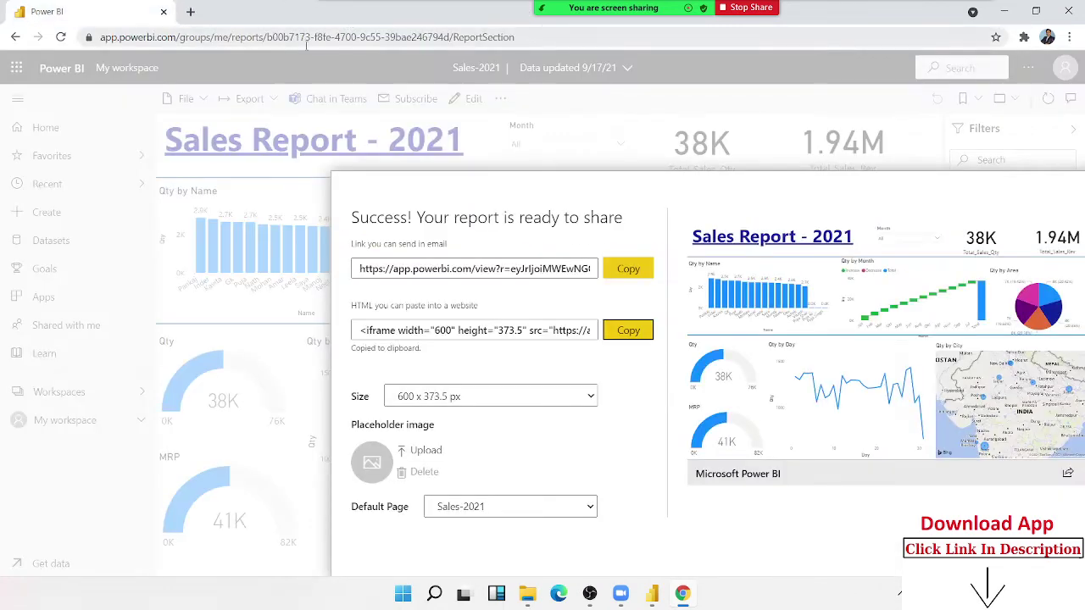
{"action": "key", "text": "Escape"}
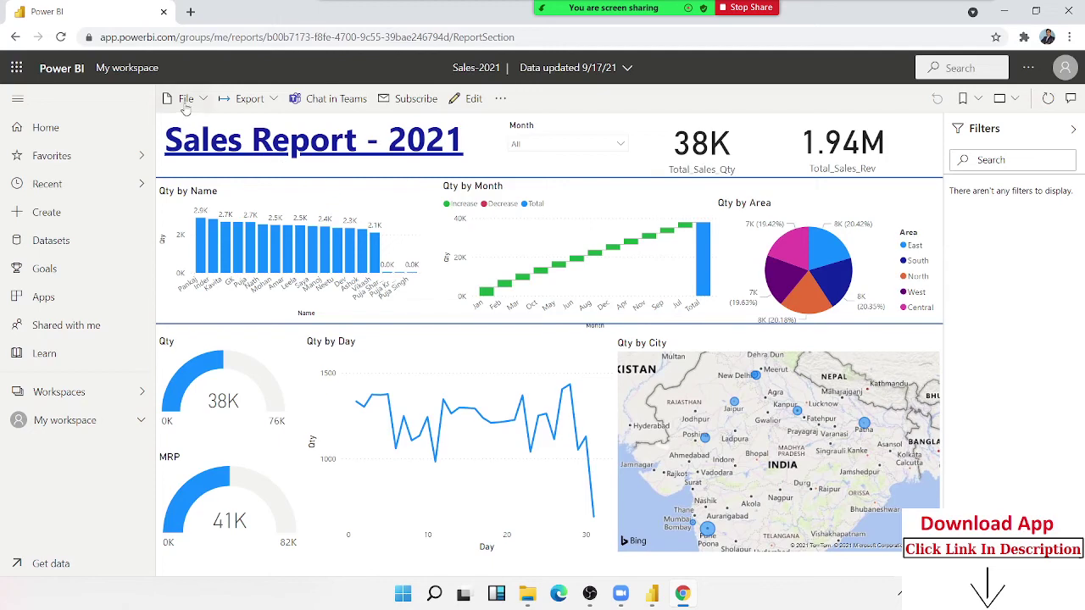
{"action": "left_click", "coordinate": [184, 102]}
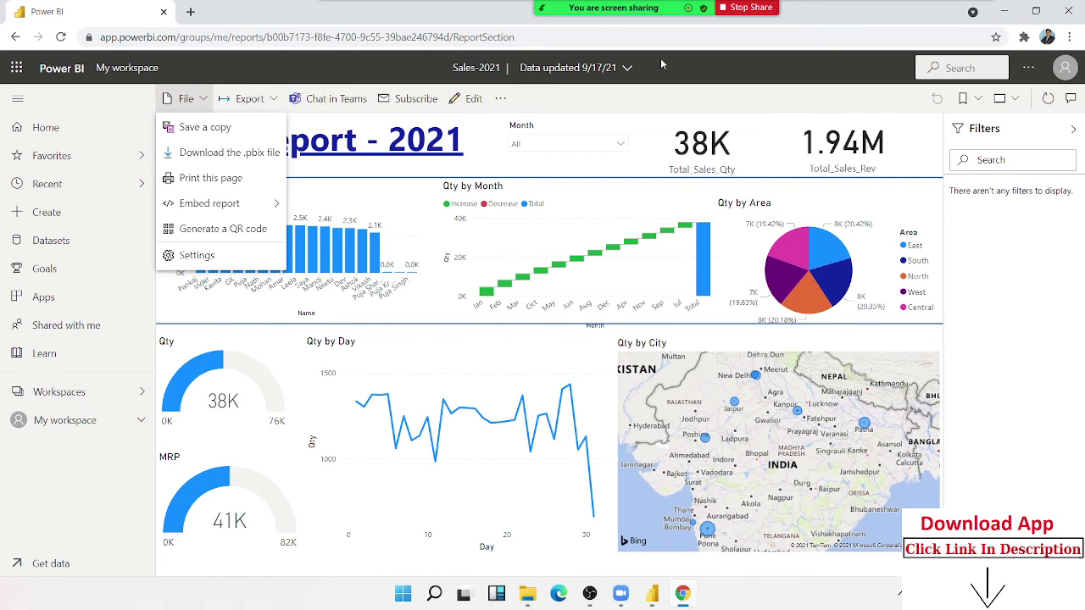
Generate a QR code for the Sales-2021 report from the File menu
{"action": "mouse_move", "coordinate": [661, 10]}
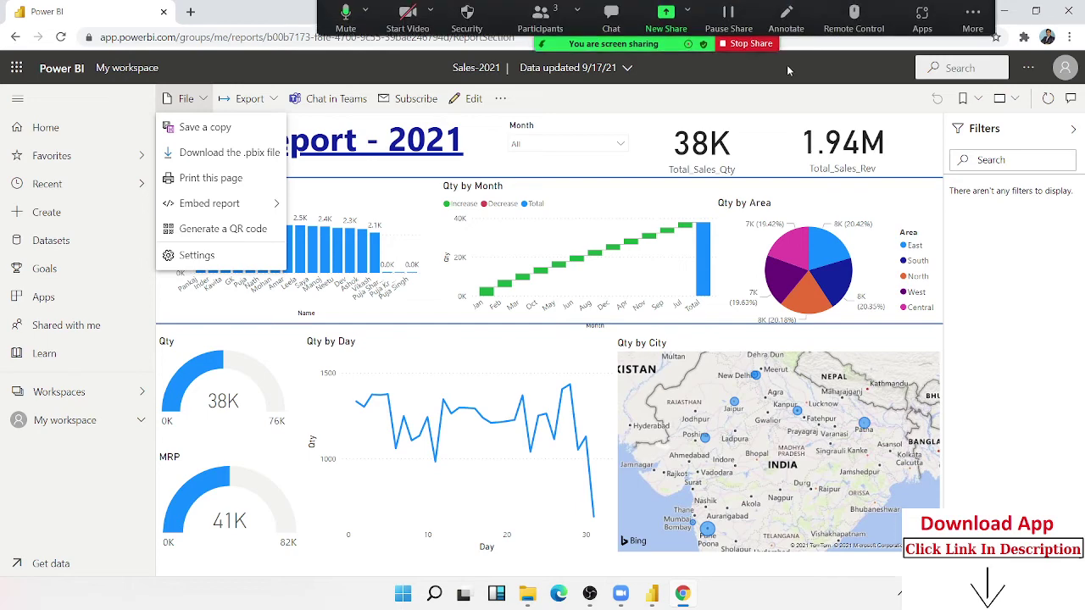
{"action": "left_click", "coordinate": [208, 232]}
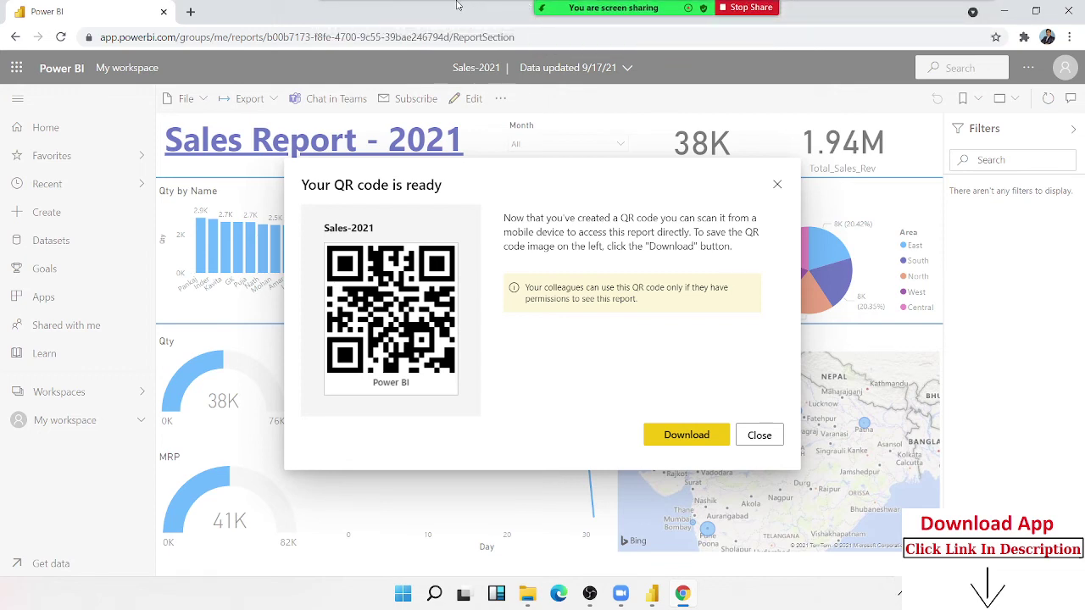
{"action": "left_click", "coordinate": [975, 15]}
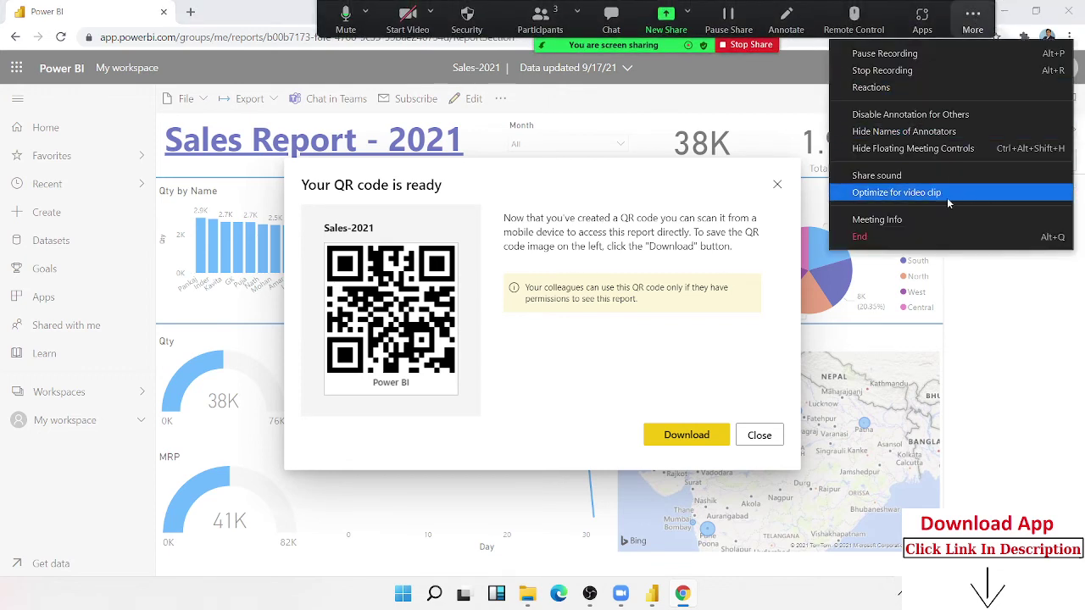
Stop sharing the screen in Zoom and dismiss the share picker
{"action": "left_click", "coordinate": [765, 49]}
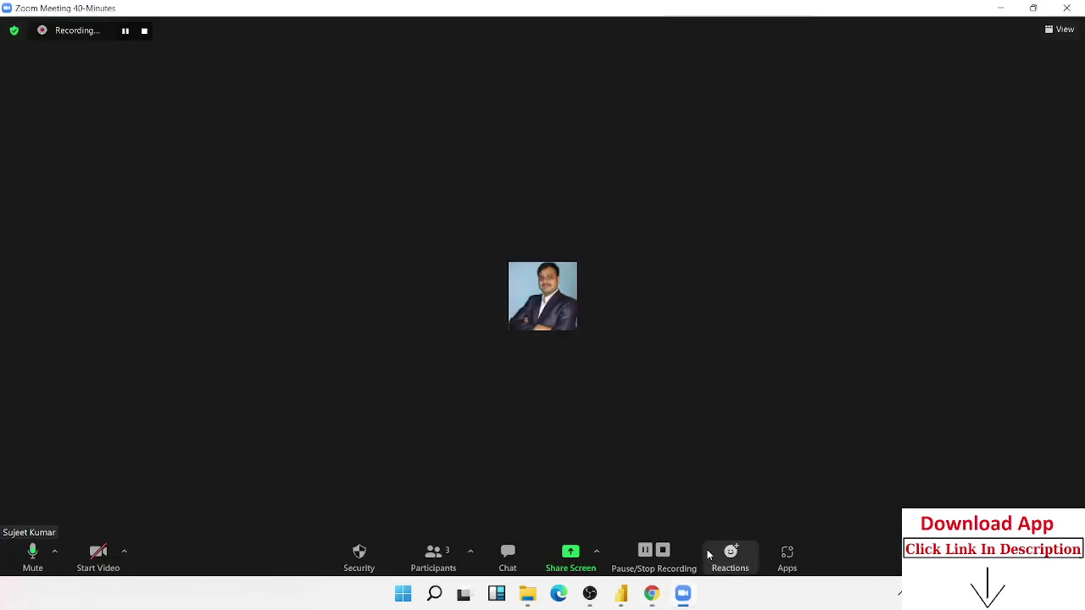
{"action": "left_click", "coordinate": [570, 555]}
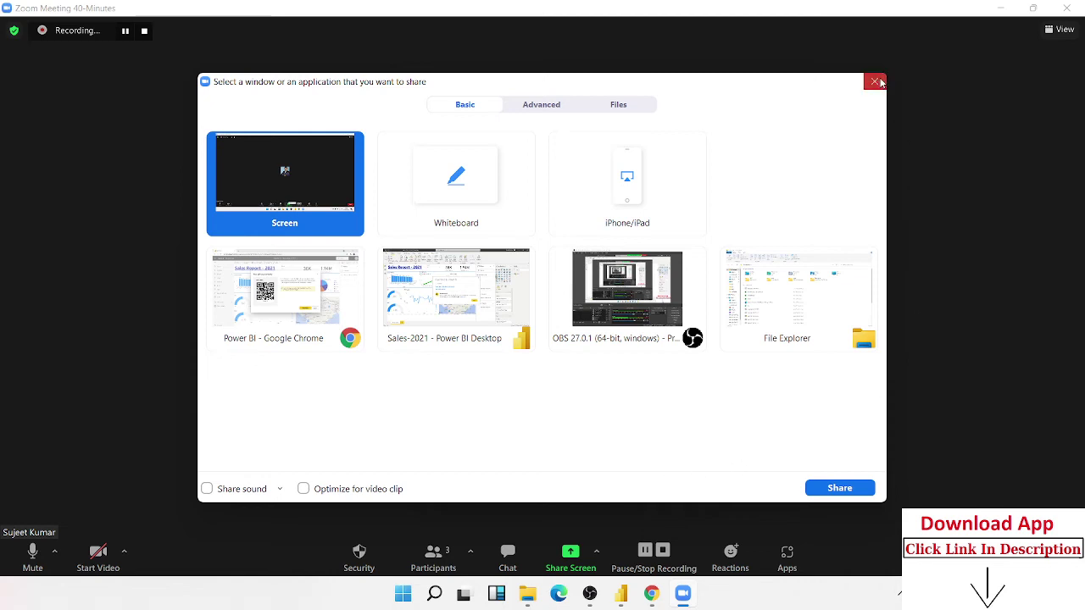
{"action": "left_click", "coordinate": [875, 81]}
Make the third participant the meeting host from the Participants list
{"action": "left_click", "coordinate": [440, 555]}
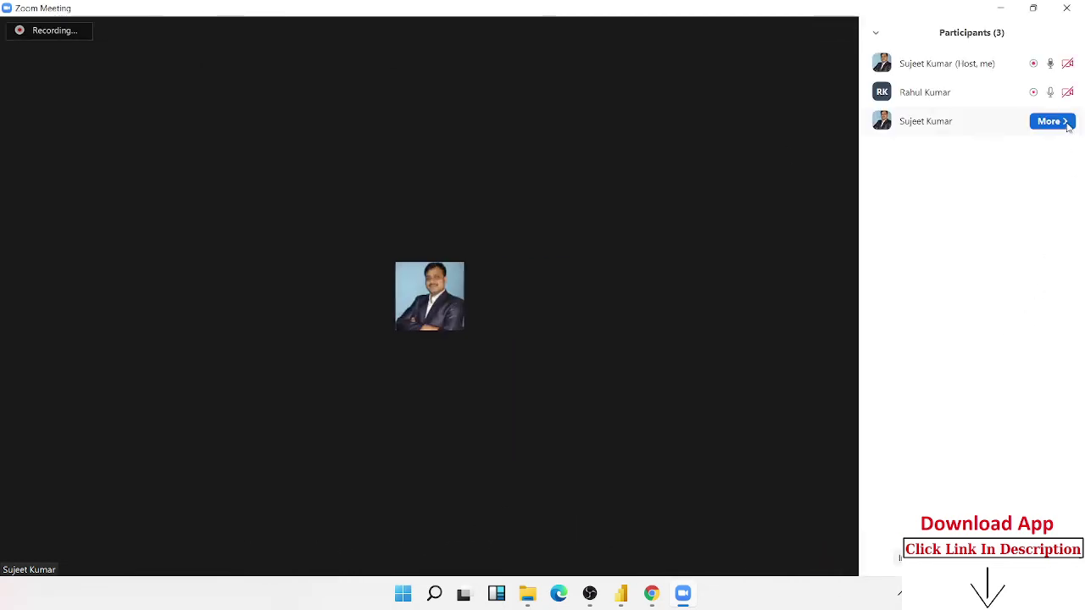
{"action": "left_click", "coordinate": [1066, 123]}
{"action": "left_click", "coordinate": [1049, 182]}
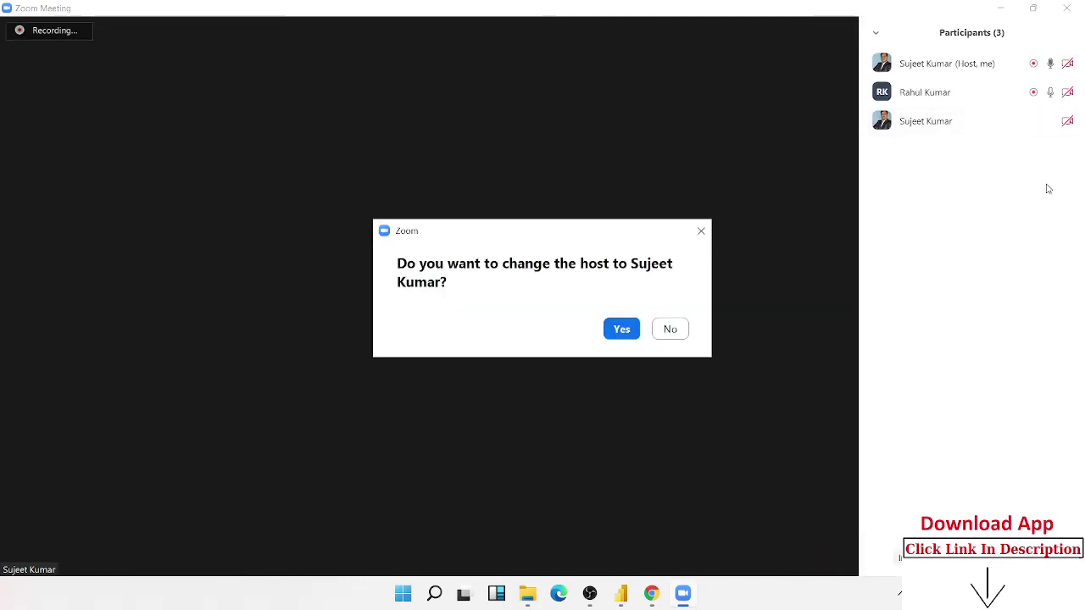
{"action": "left_click", "coordinate": [621, 328]}
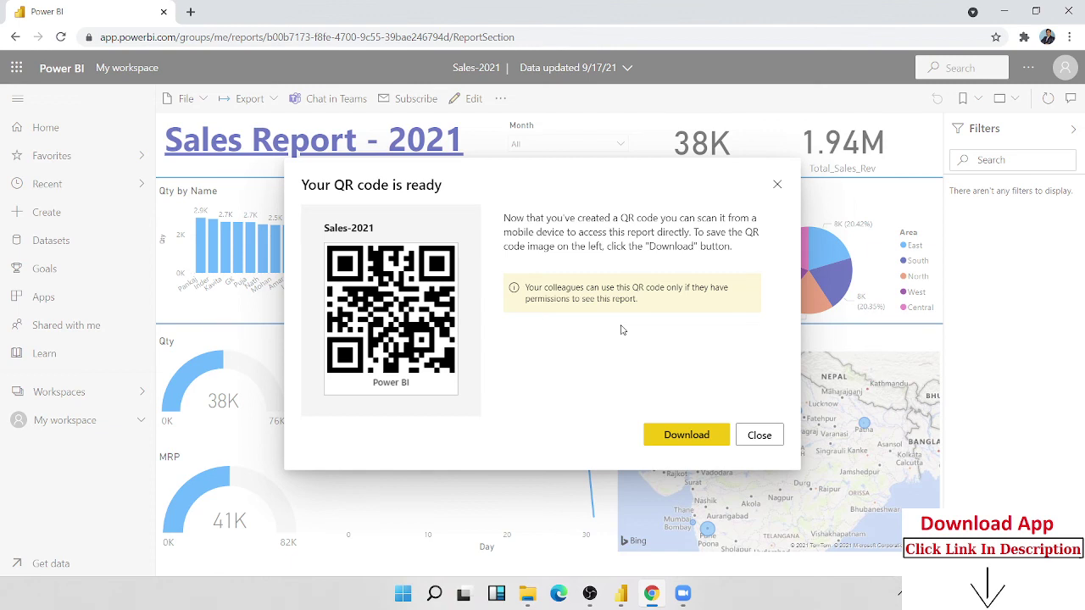
Download the QR code as Sales-2021.jpg, view it in Photos, and return to Chrome
{"action": "left_click", "coordinate": [691, 439]}
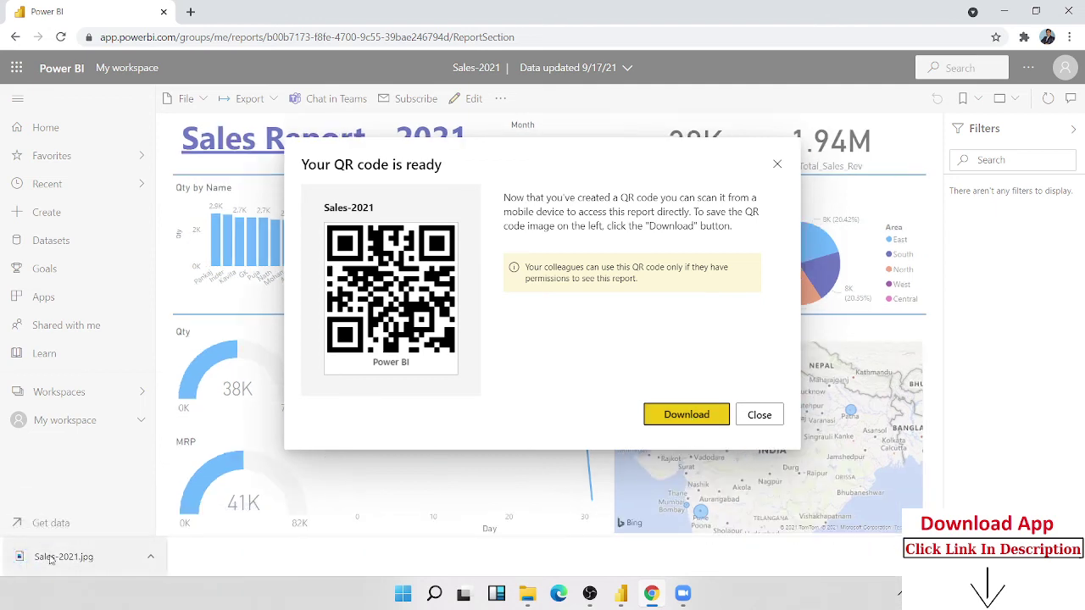
{"action": "left_click", "coordinate": [61, 557]}
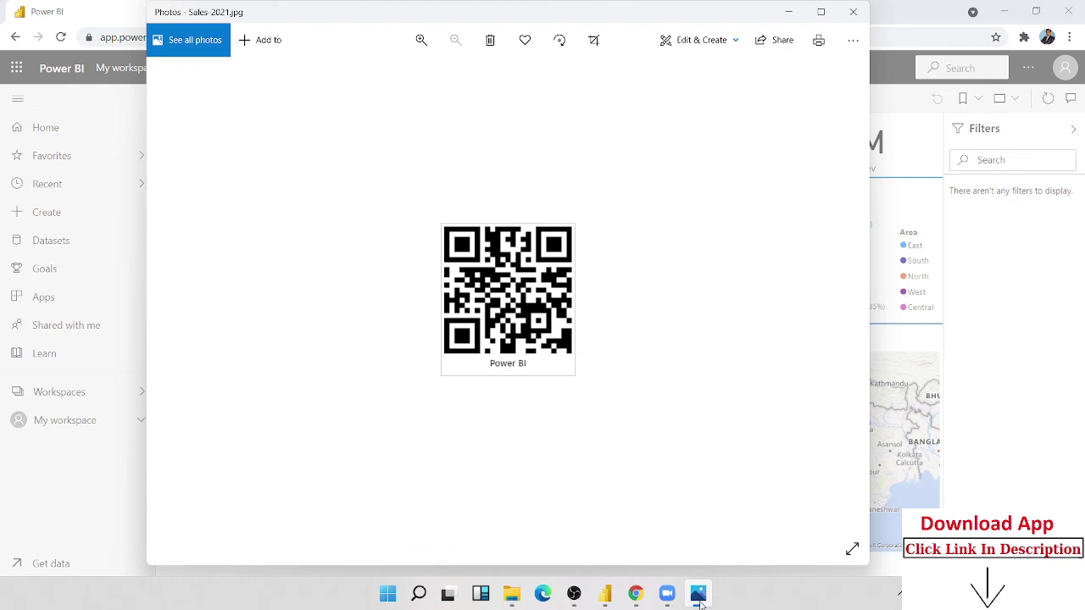
{"action": "left_click", "coordinate": [80, 515]}
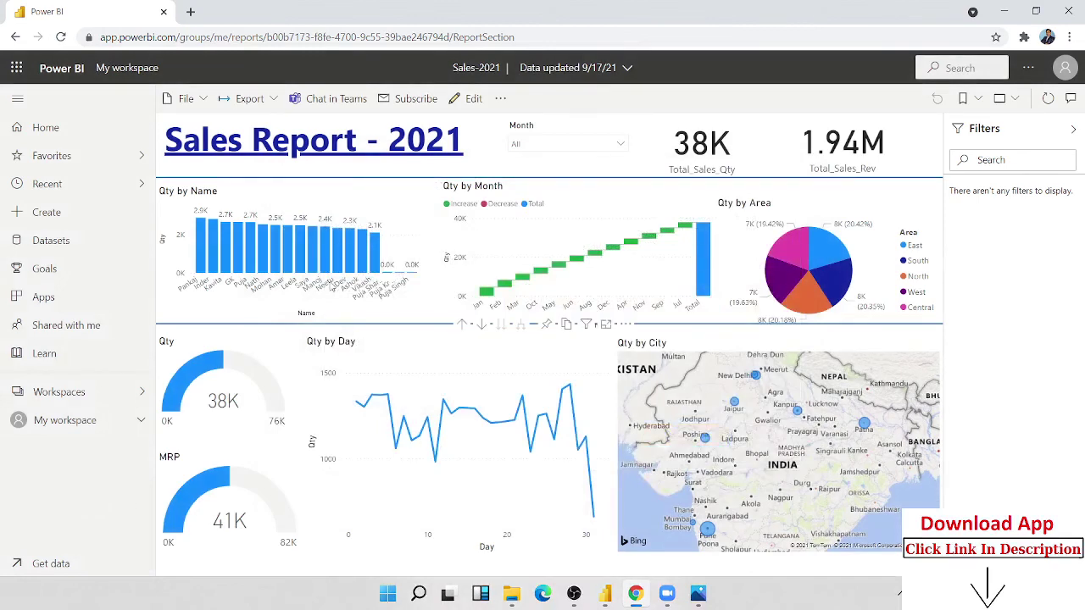
Generate a QR code for the Sales-2021 report from its File menu
{"action": "left_click", "coordinate": [184, 98]}
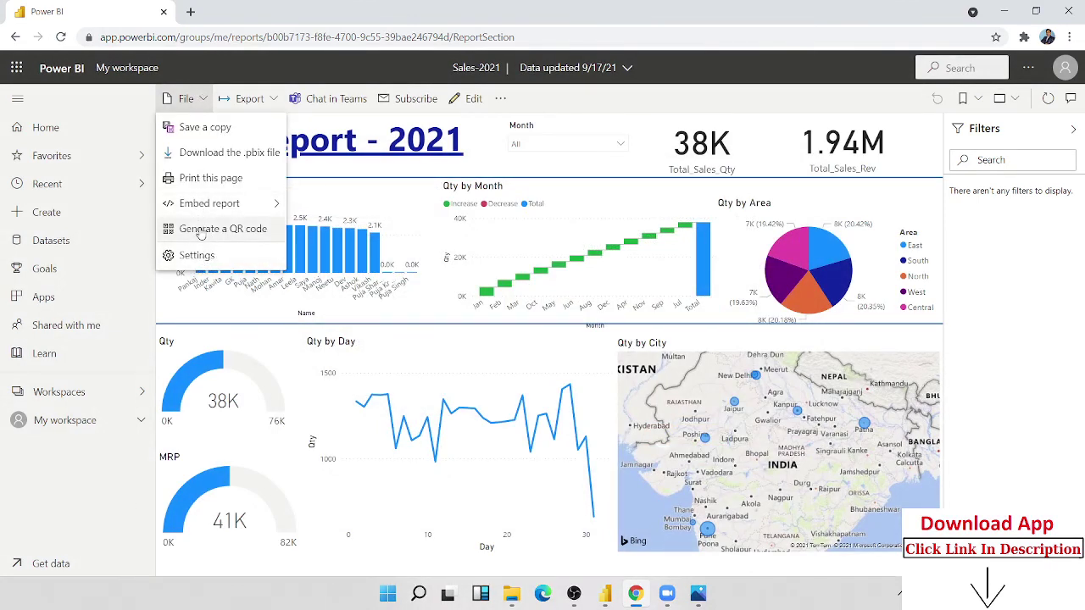
{"action": "left_click", "coordinate": [200, 233]}
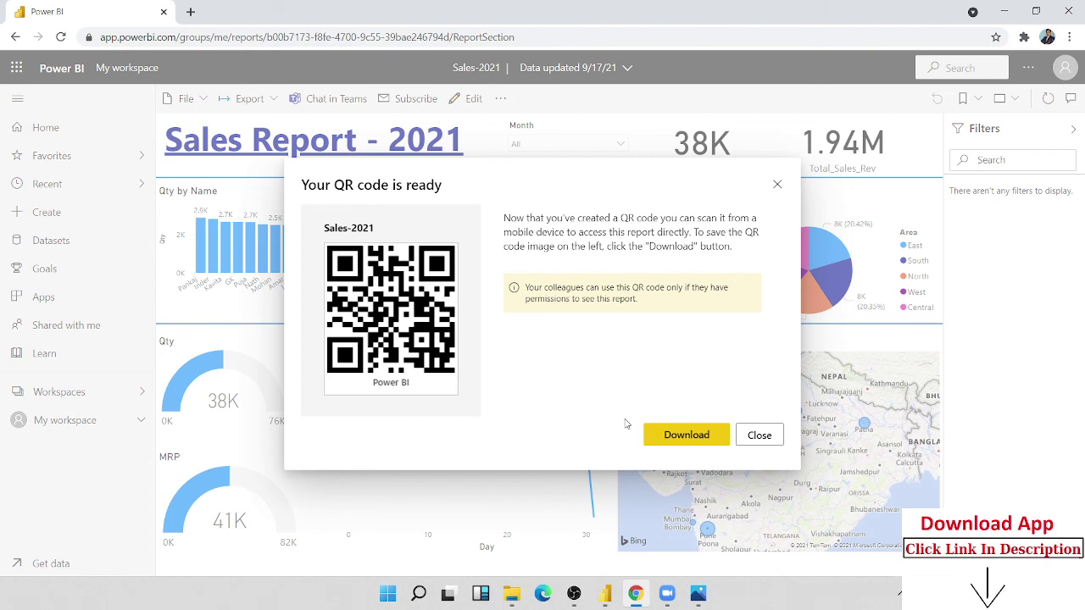
Share the screen with the Zoom meeting again, then close the QR code dialog
{"action": "mouse_move", "coordinate": [580, 605]}
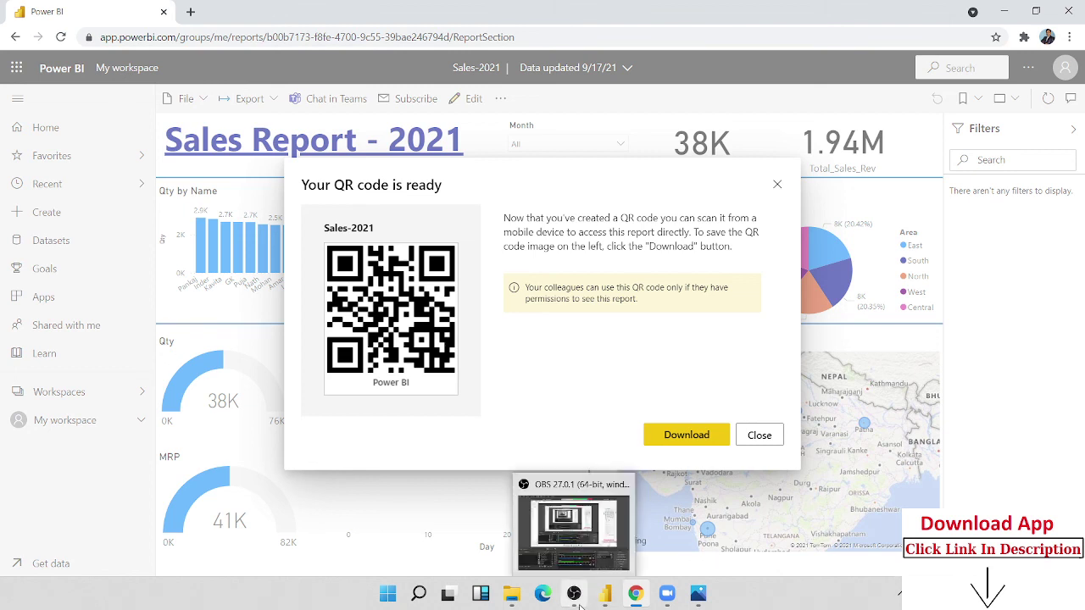
{"action": "left_click", "coordinate": [666, 598]}
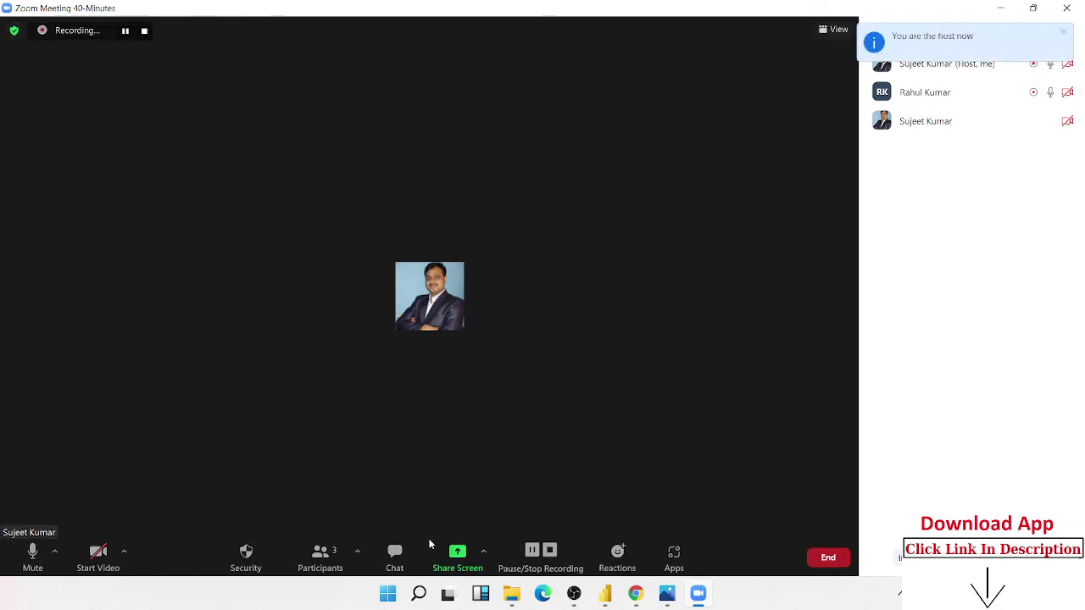
{"action": "left_click", "coordinate": [458, 555]}
{"action": "left_click", "coordinate": [839, 488]}
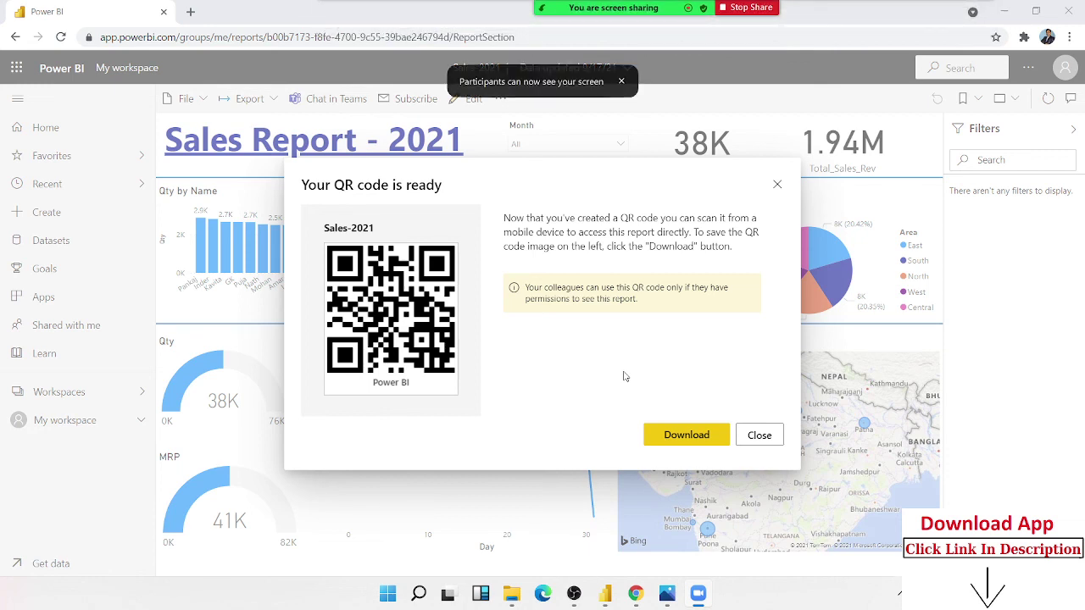
{"action": "left_click", "coordinate": [759, 436]}
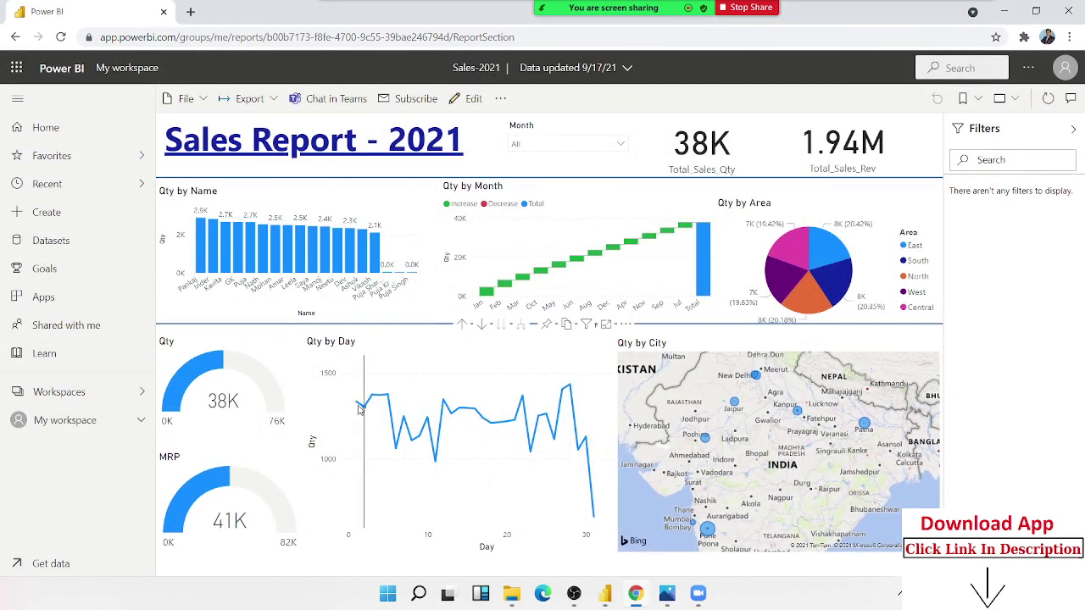
{"action": "mouse_move", "coordinate": [460, 422]}
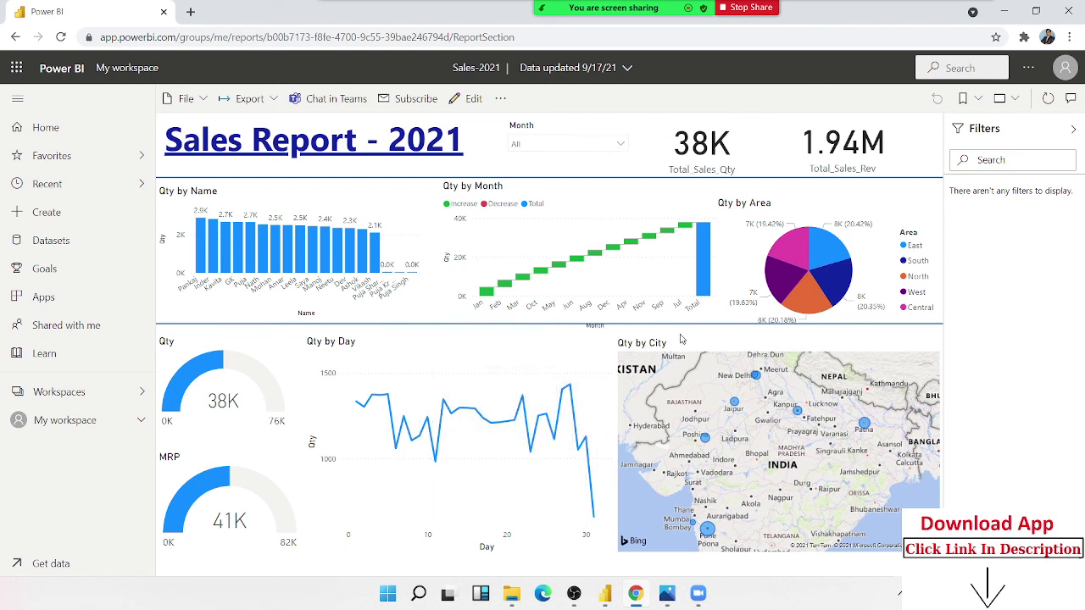
Back in Power BI Desktop, dismiss the Publishing to Power BI success dialog with 'Got it'
{"action": "left_click", "coordinate": [613, 598]}
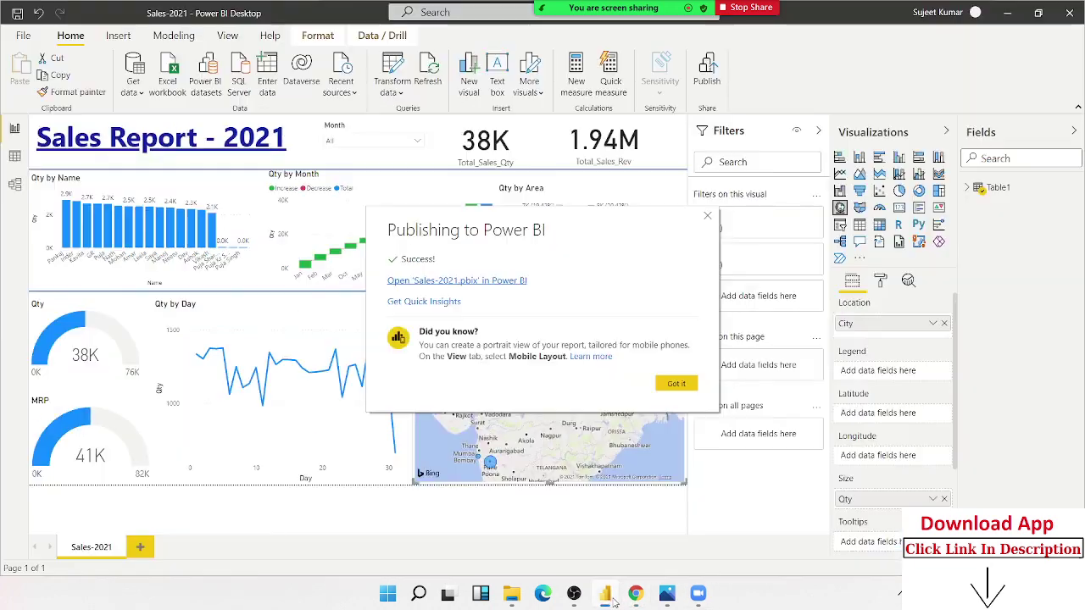
{"action": "left_click", "coordinate": [678, 385]}
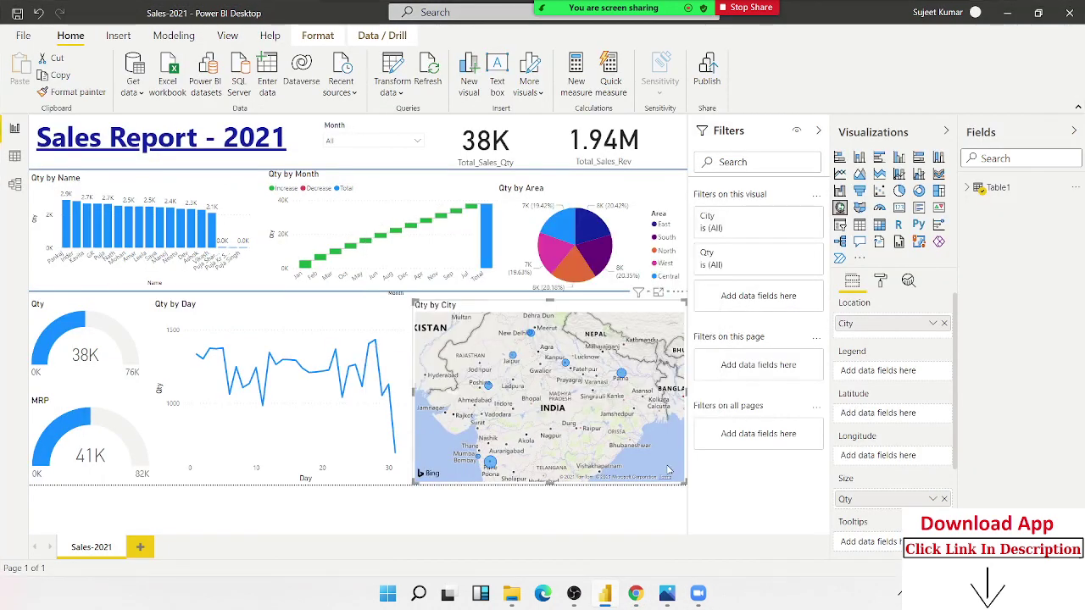